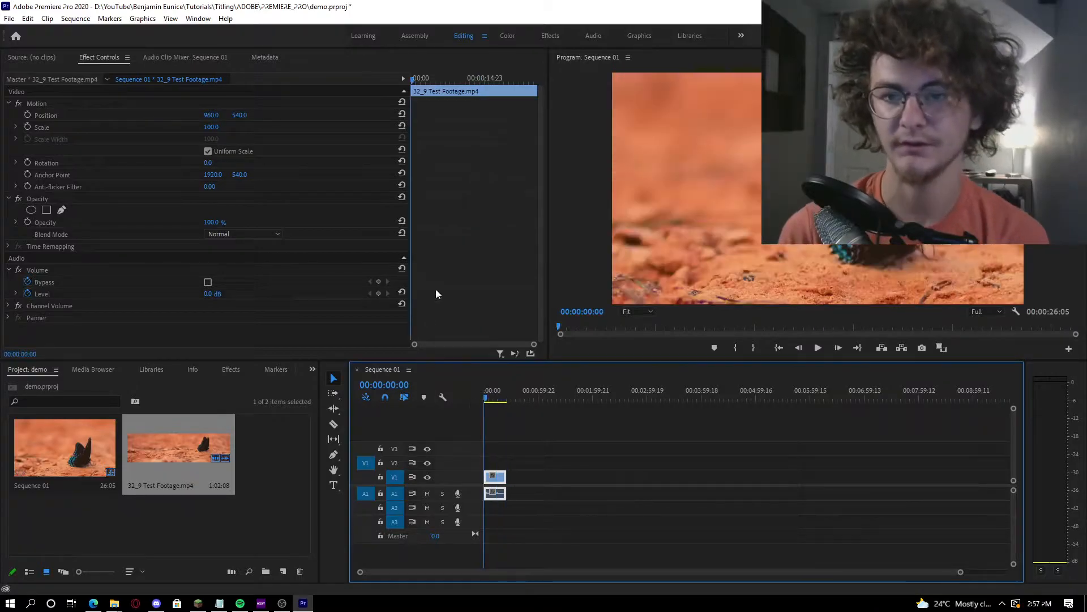
Play, scrub and step backward through the butterfly footage to examine where a title would fit
key(space)
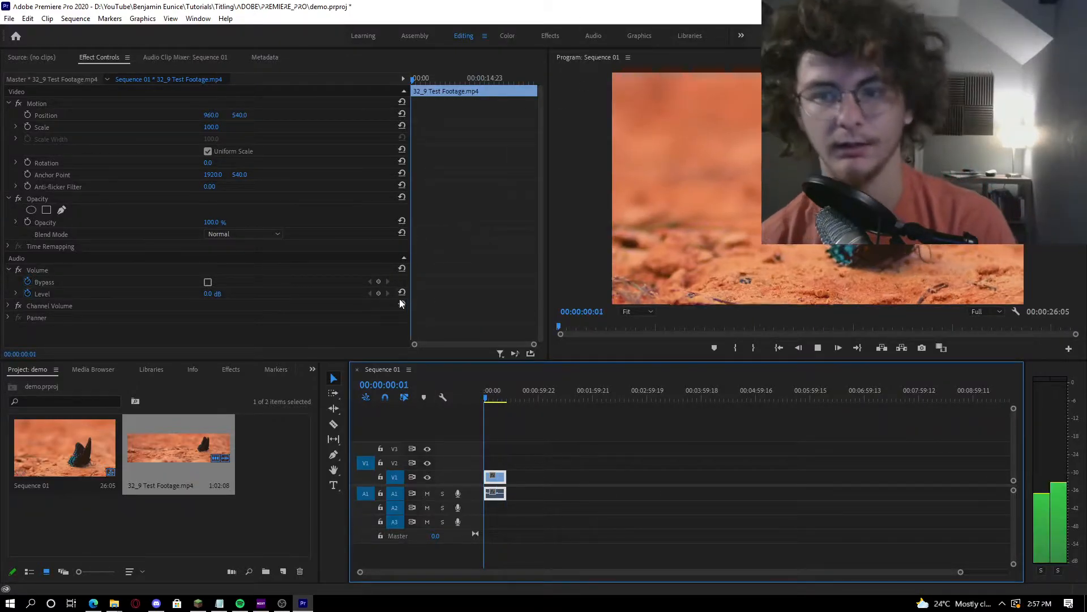
key(space)
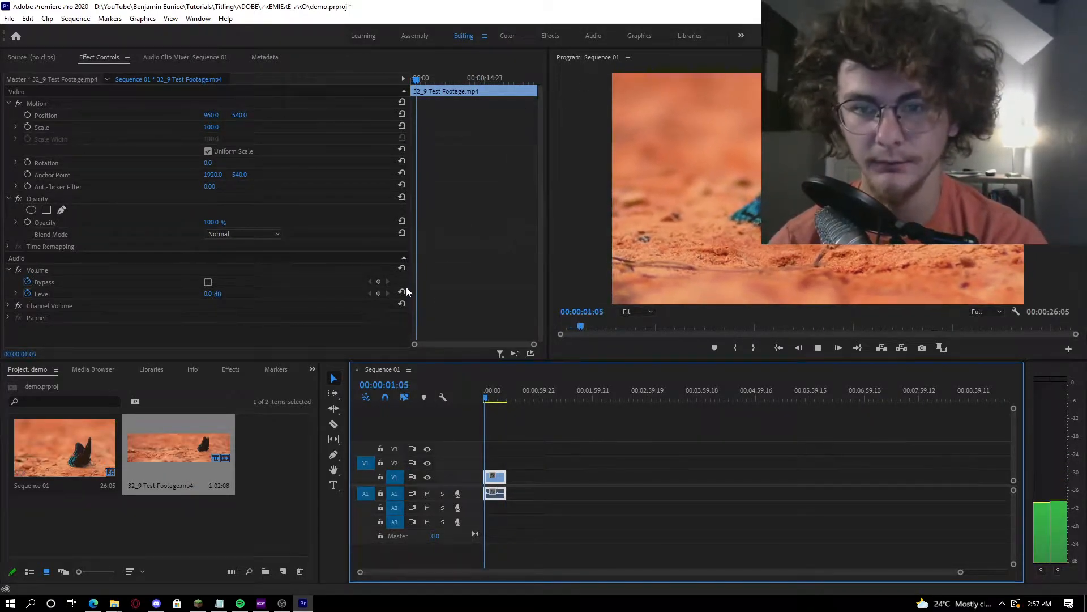
key(space)
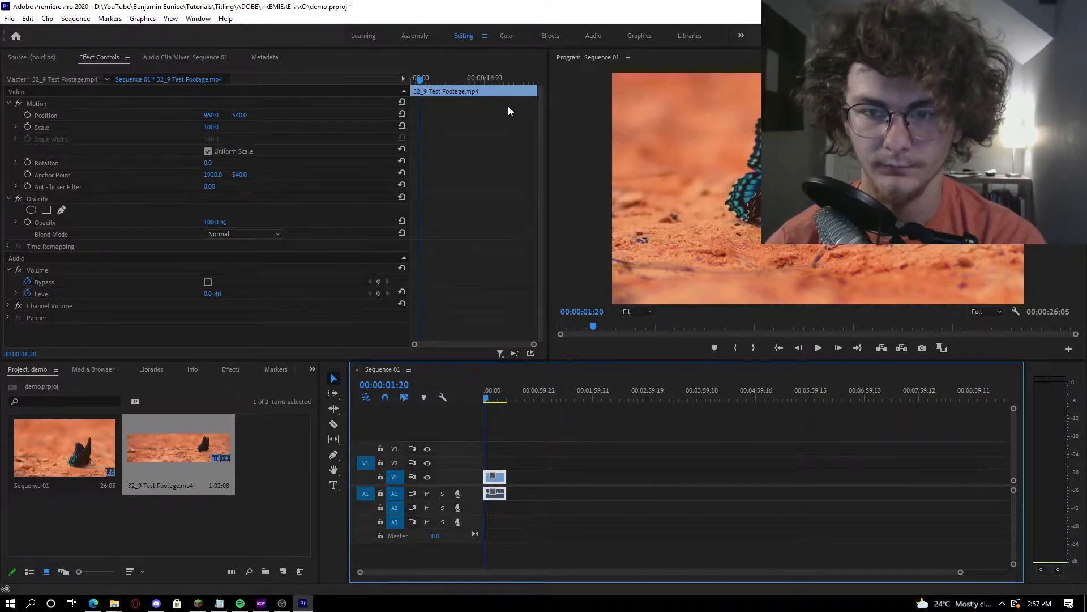
click(491, 400)
drag(491, 403, 494, 403)
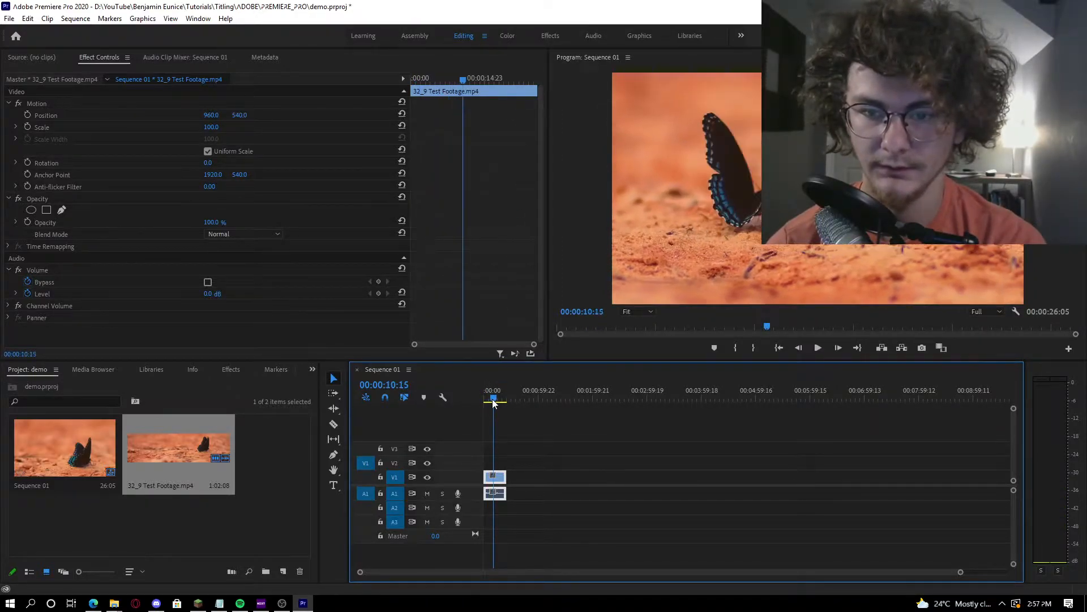
click(800, 349)
click(800, 349)
click(800, 349)
click(800, 349)
click(799, 349)
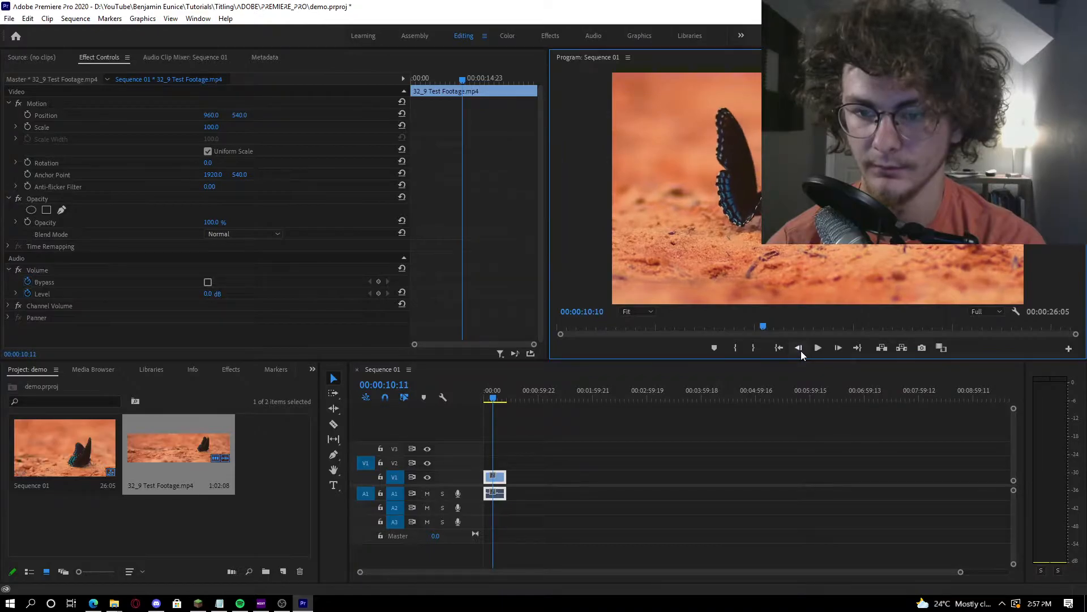
click(800, 348)
click(800, 349)
Park the playhead at 00:00:08:18 and set the butterfly clip's horizontal position to 1198
click(492, 400)
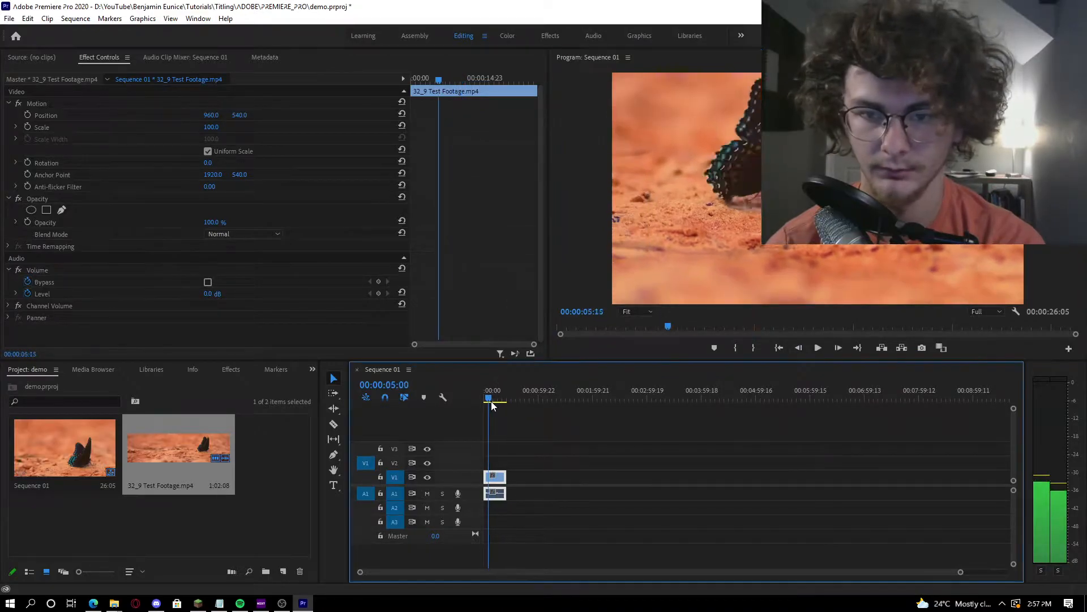
click(494, 402)
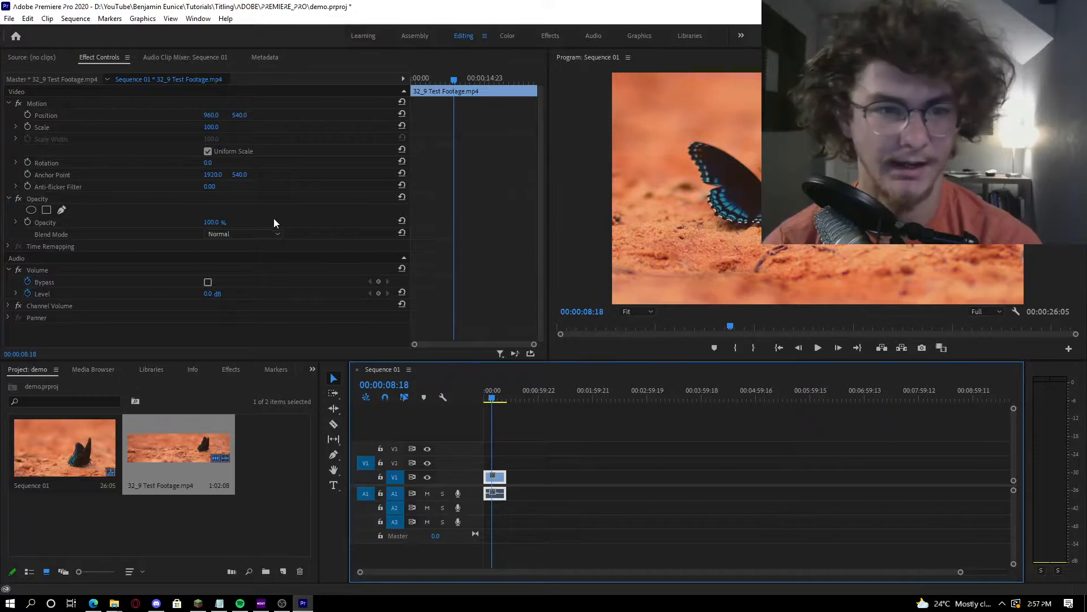
drag(211, 115, 345, 115)
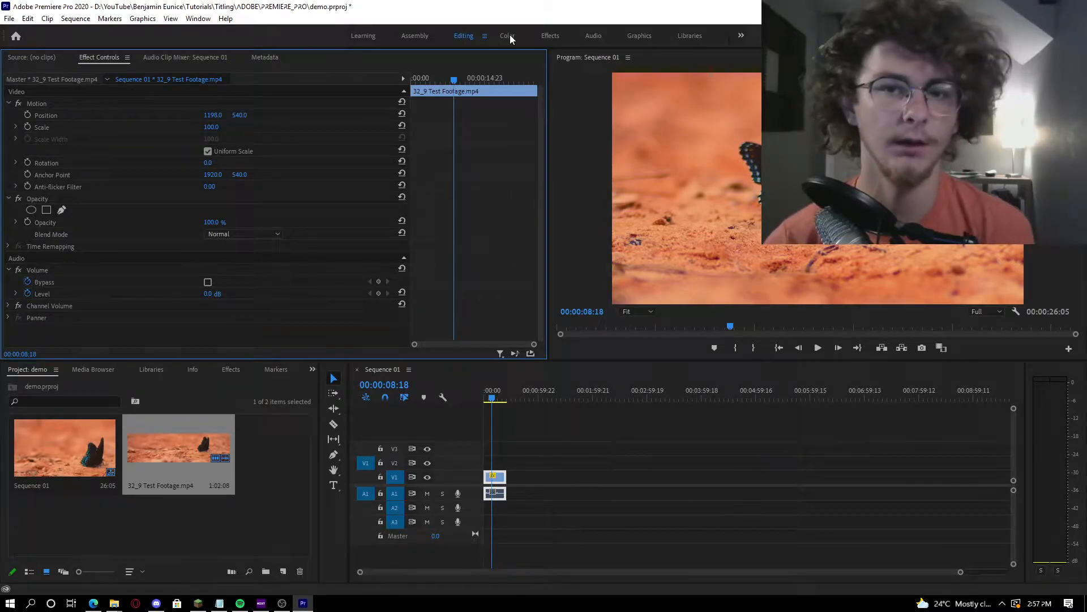
In the Graphics workspace, add a two-line title reading "Butterfly" and "Species Unknown" and place it near the video frame's lower-left corner
click(646, 36)
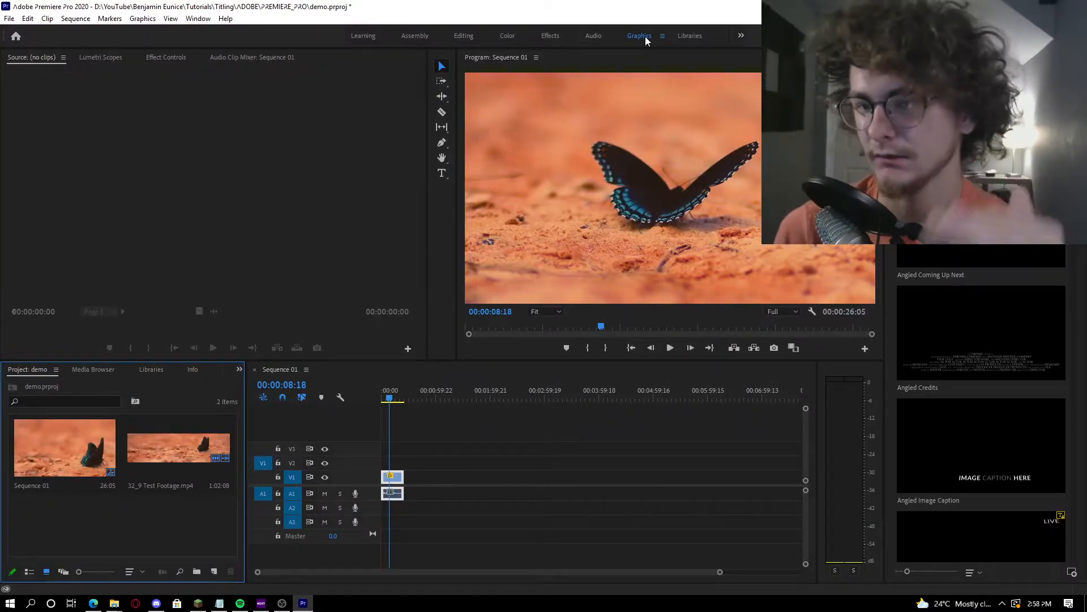
click(442, 173)
click(501, 248)
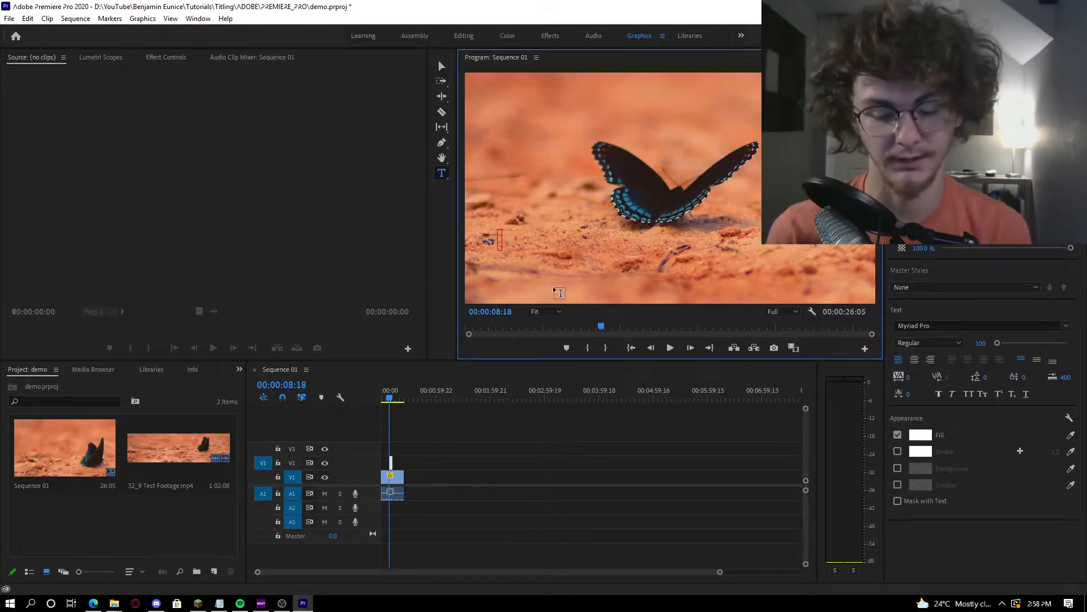
text(Butterfly)
key(Return)
text(Species,)
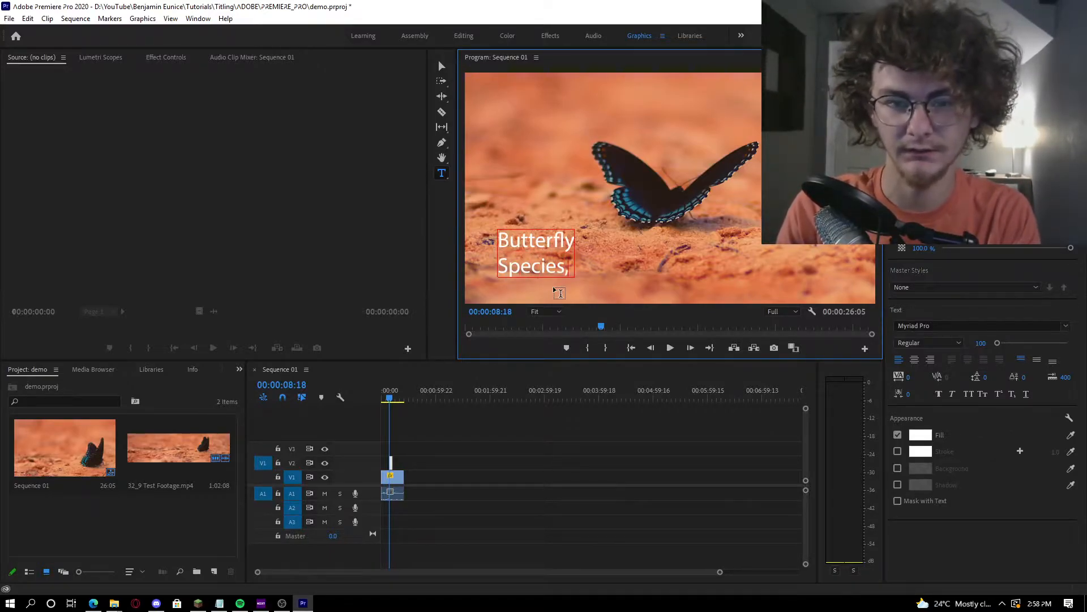
key(BackSpace)
text(Unk)
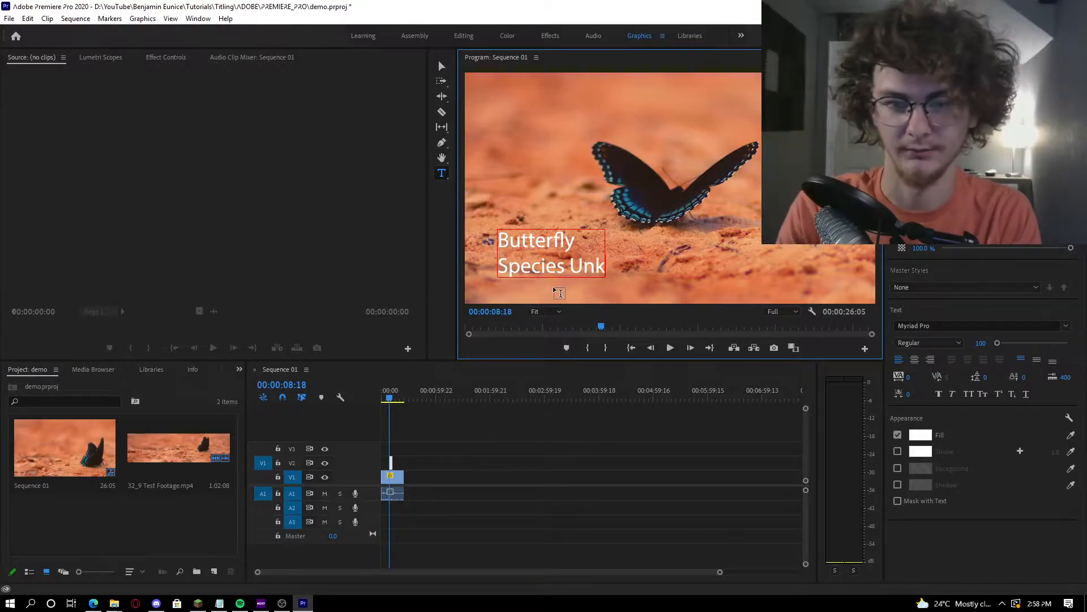
text(nown)
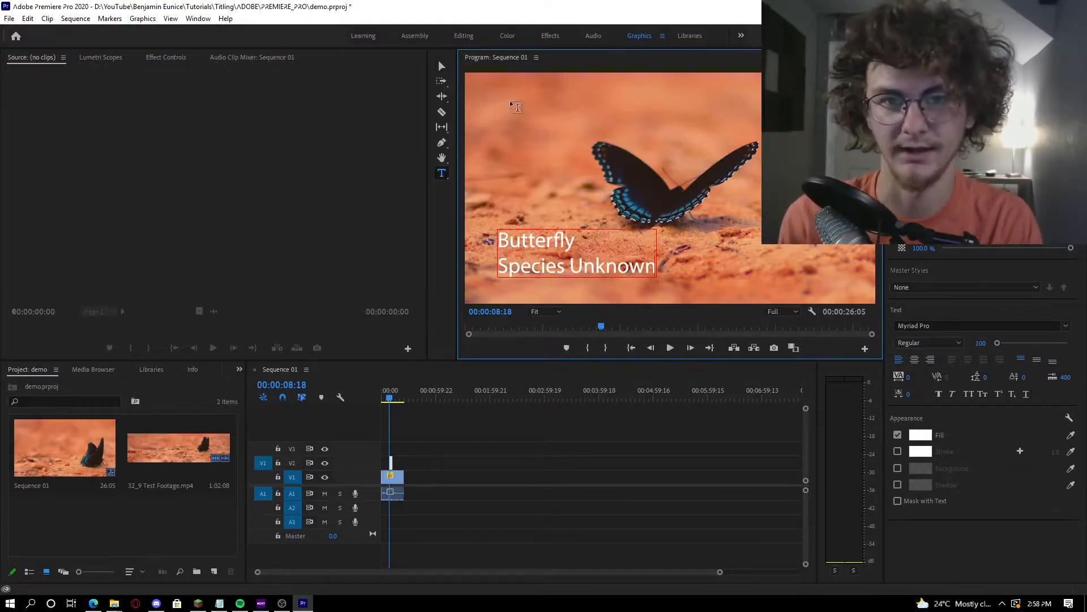
click(441, 67)
drag(521, 244, 501, 253)
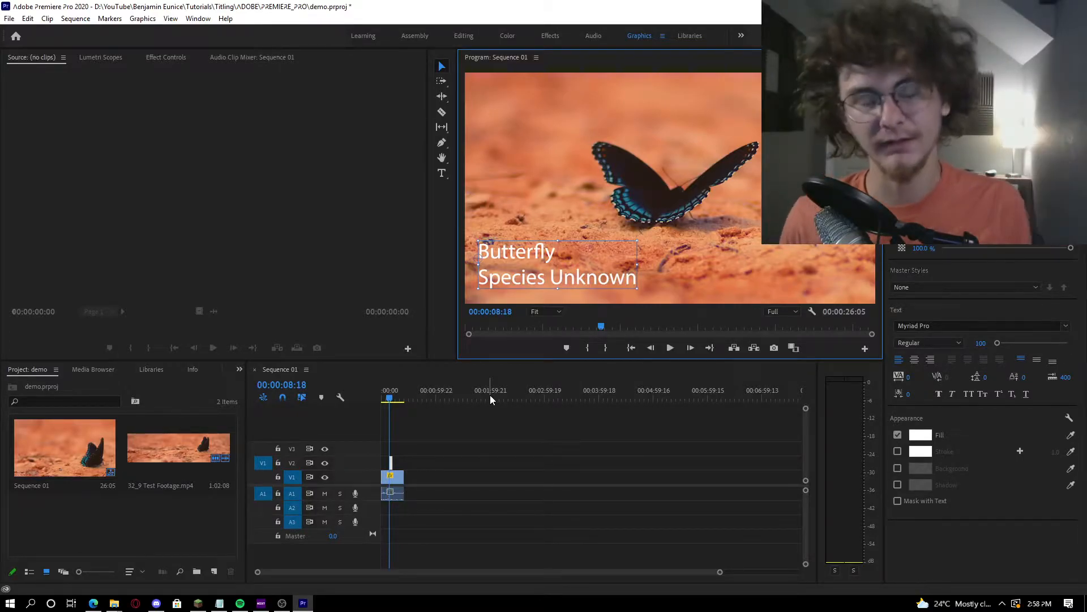
Select all of the title text and set its font to Montserrat Black
key(t)
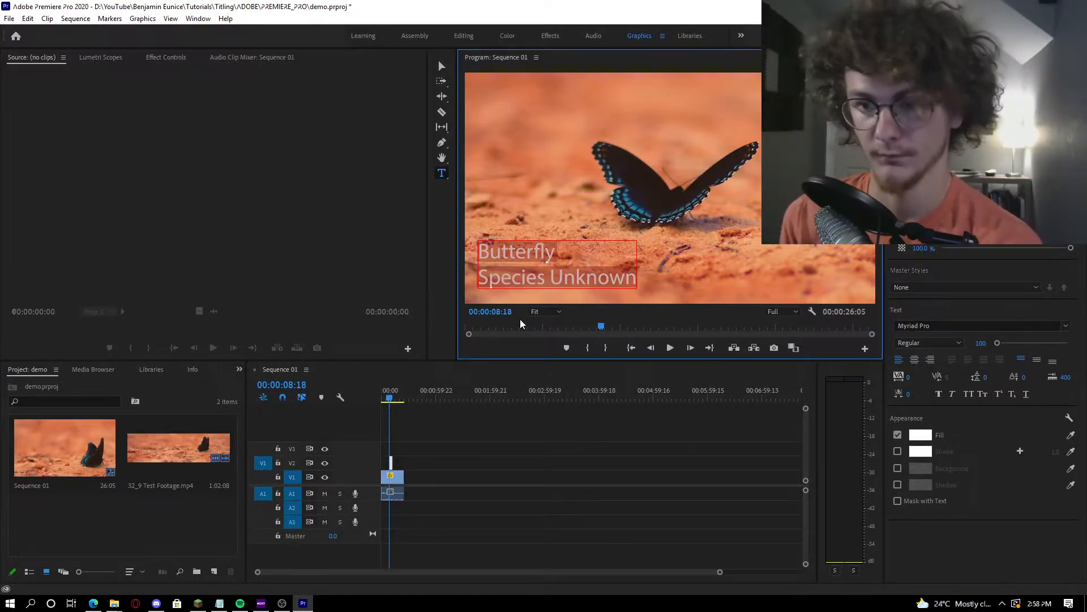
click(1063, 330)
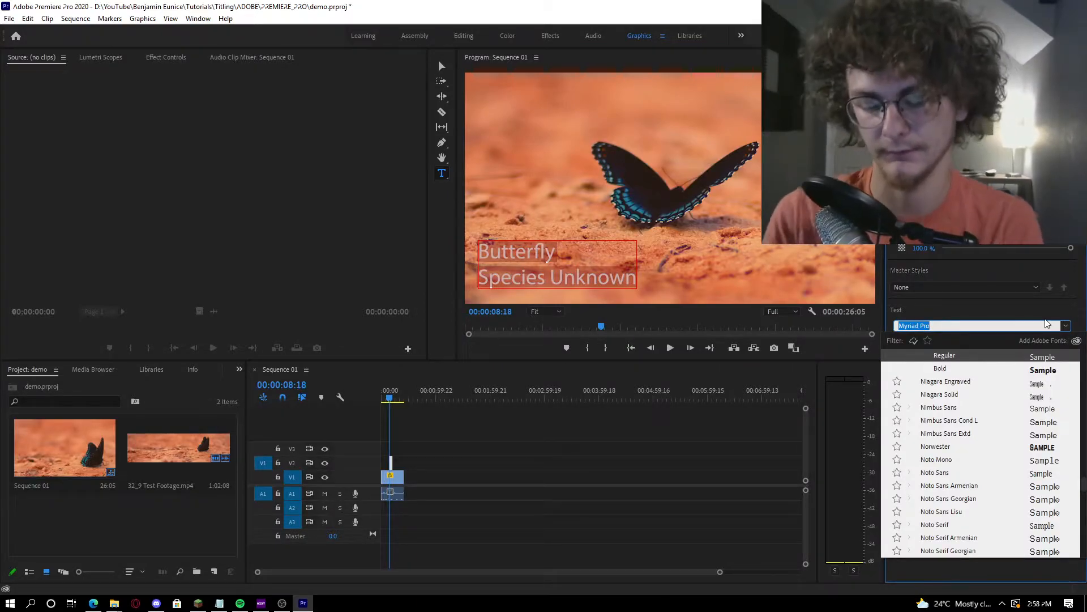
text(Proxima n)
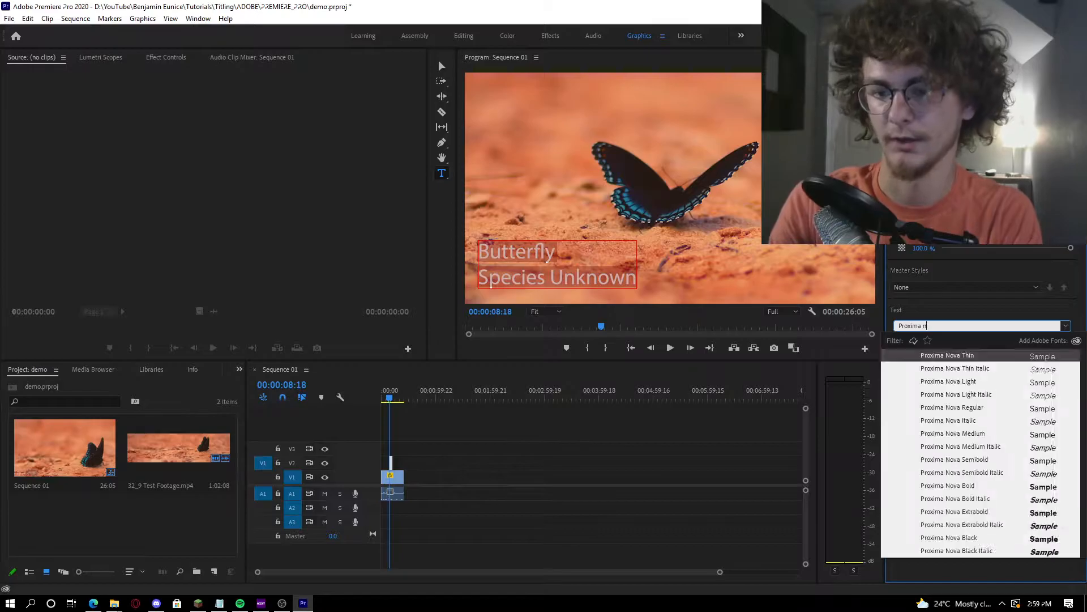
key(BackSpace)
key(BackSpace)
key(BackSpace)
key(BackSpace)
key(BackSpace)
key(BackSpace)
key(BackSpace)
key(BackSpace)
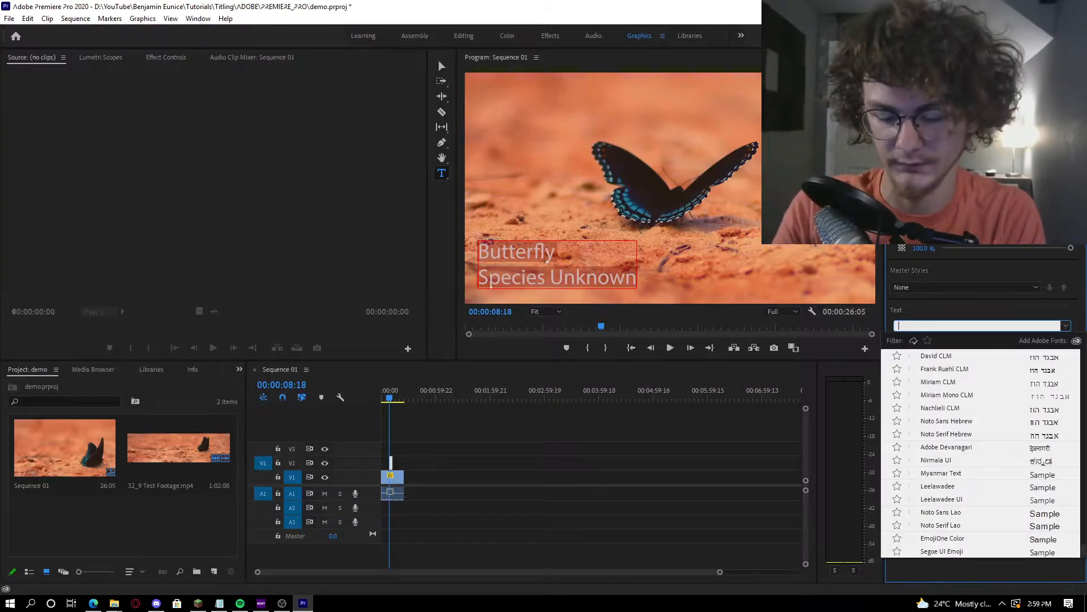
text(montserrat)
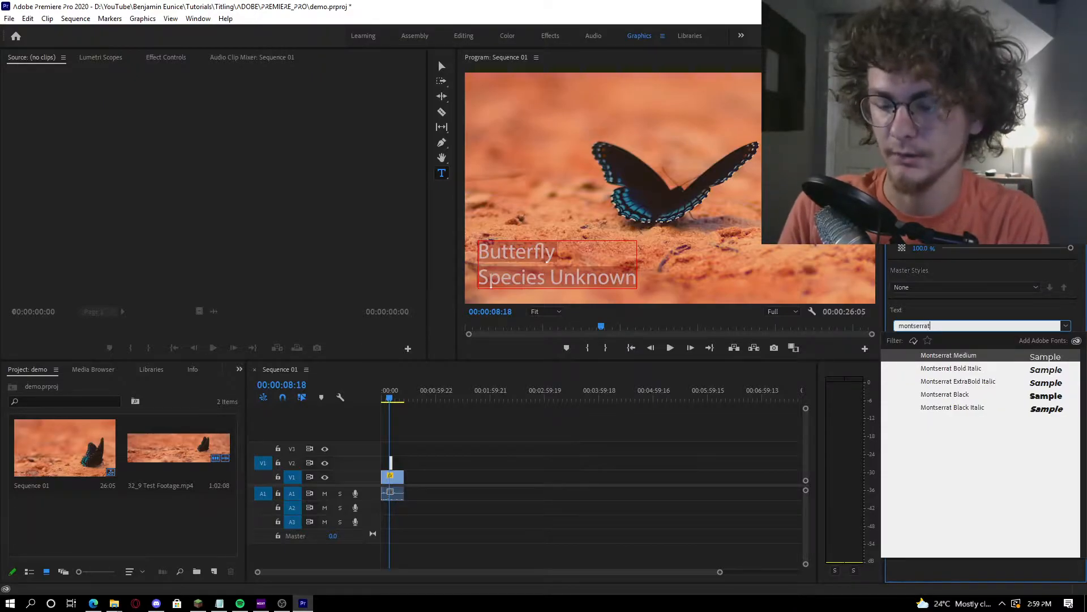
key(ctrl+a)
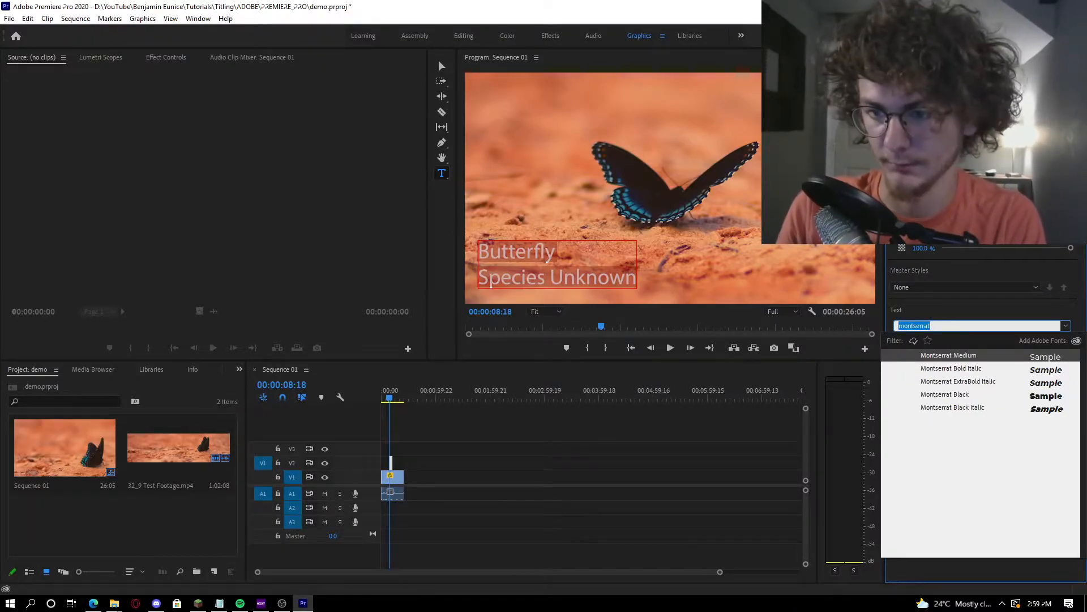
click(972, 395)
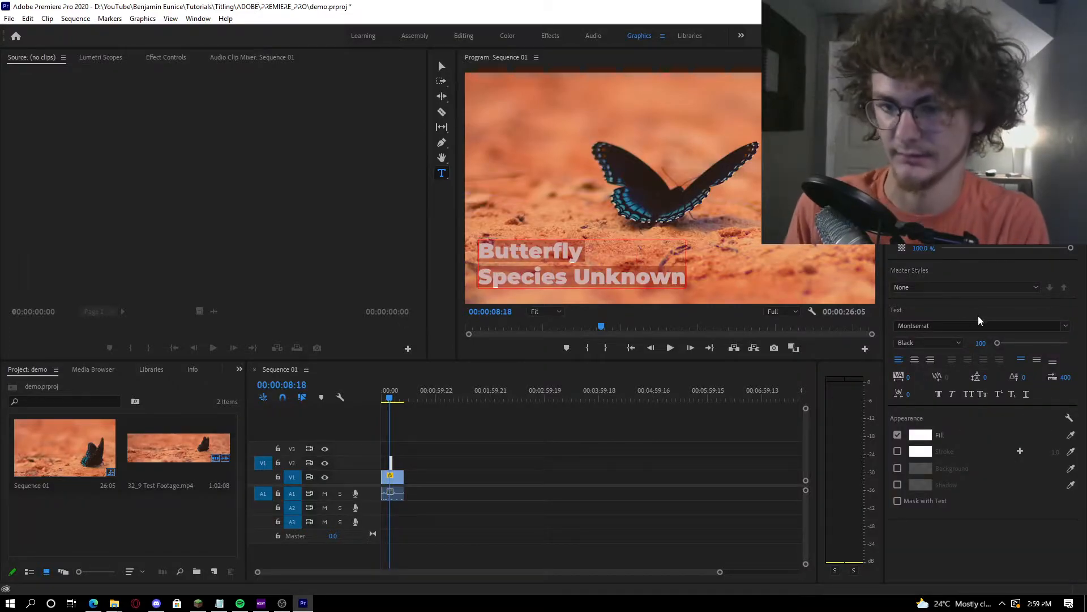
Change the font of the whole title to Proxima Nova Bold
click(959, 326)
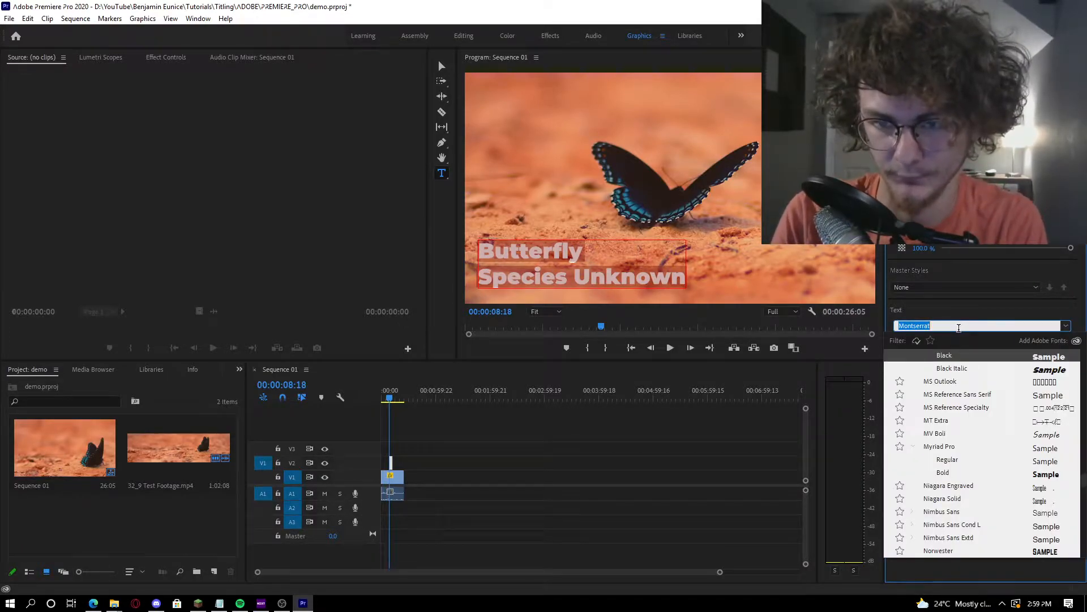
text(proxima nova)
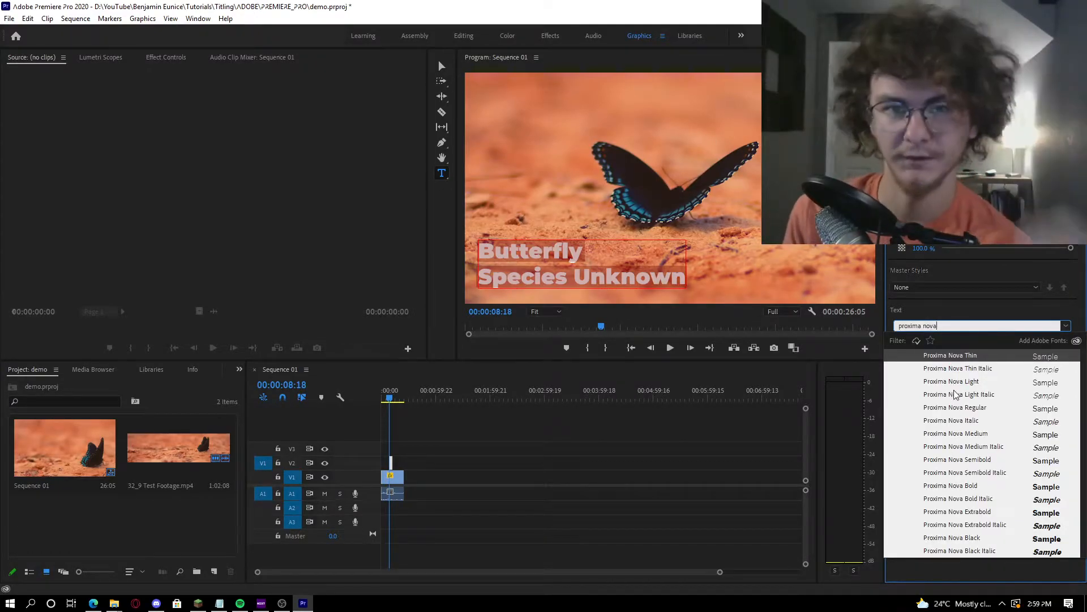
click(982, 489)
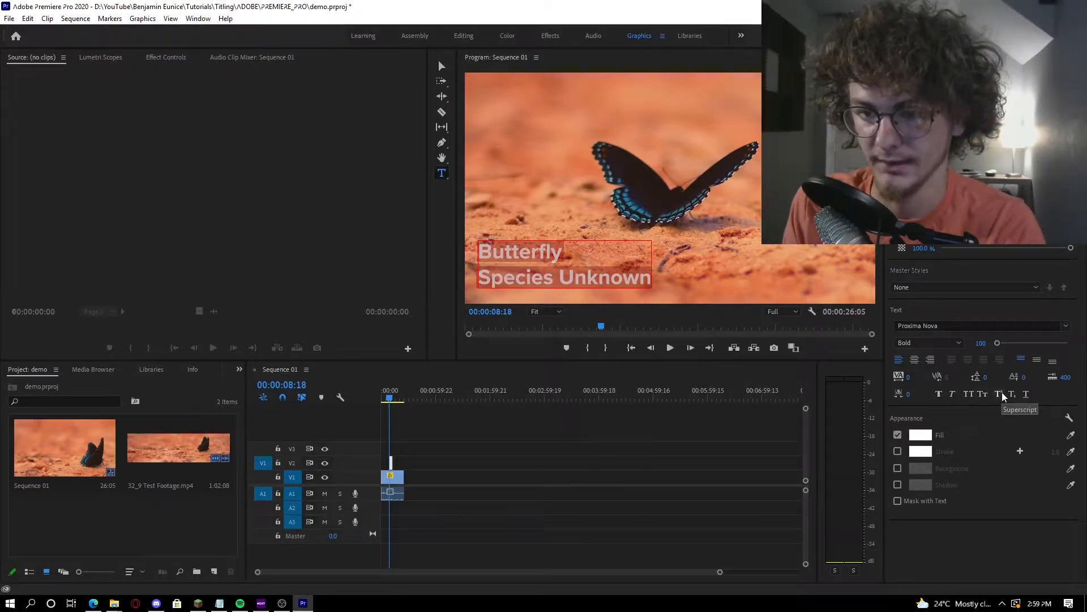
Compare All Caps and Small Caps on the title text and keep All Caps
click(969, 394)
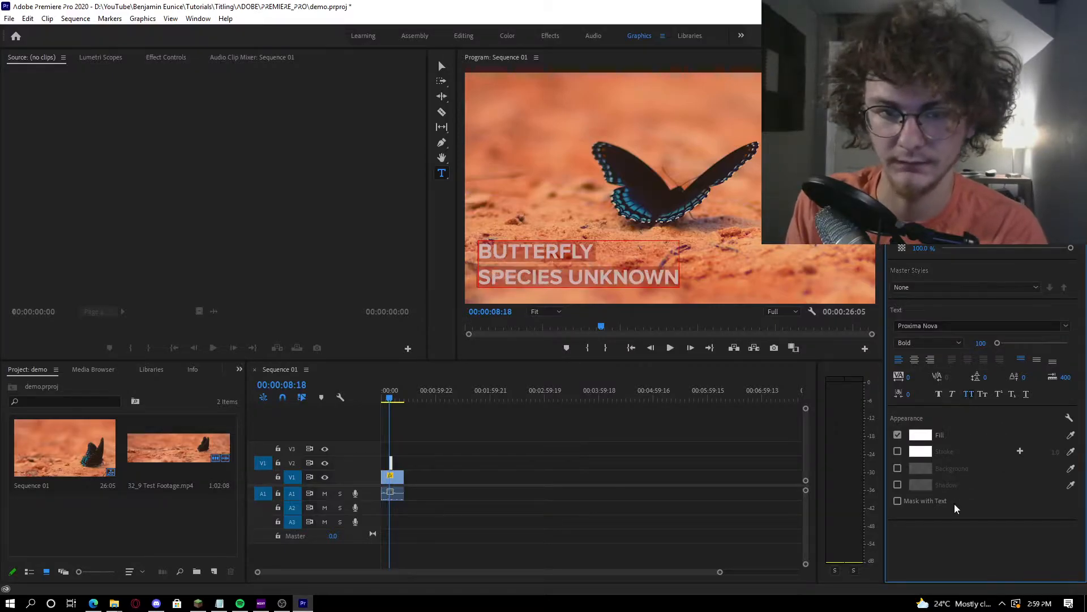
click(983, 396)
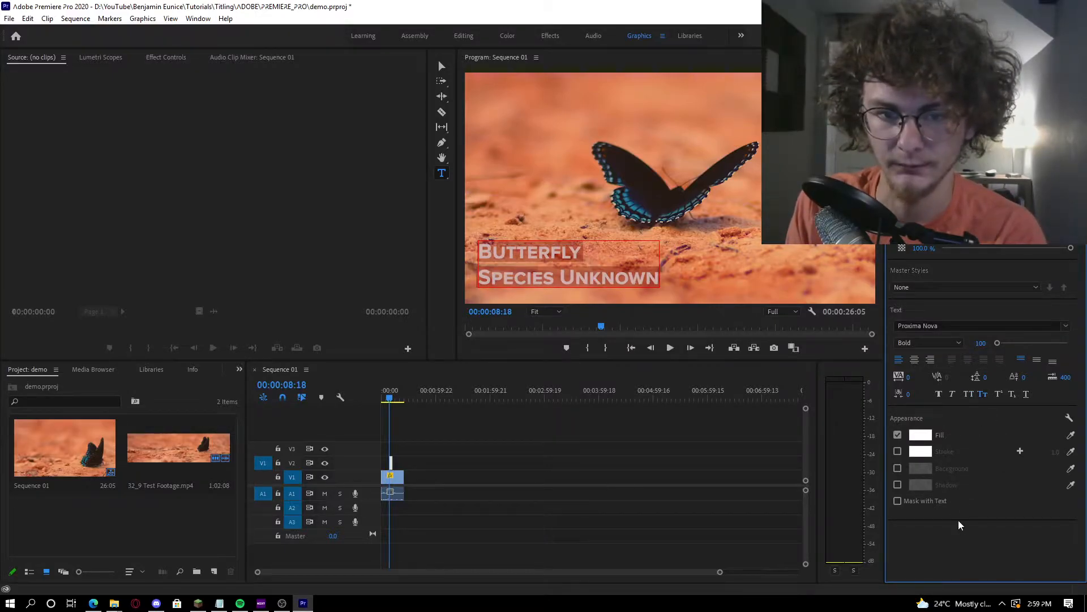
click(968, 394)
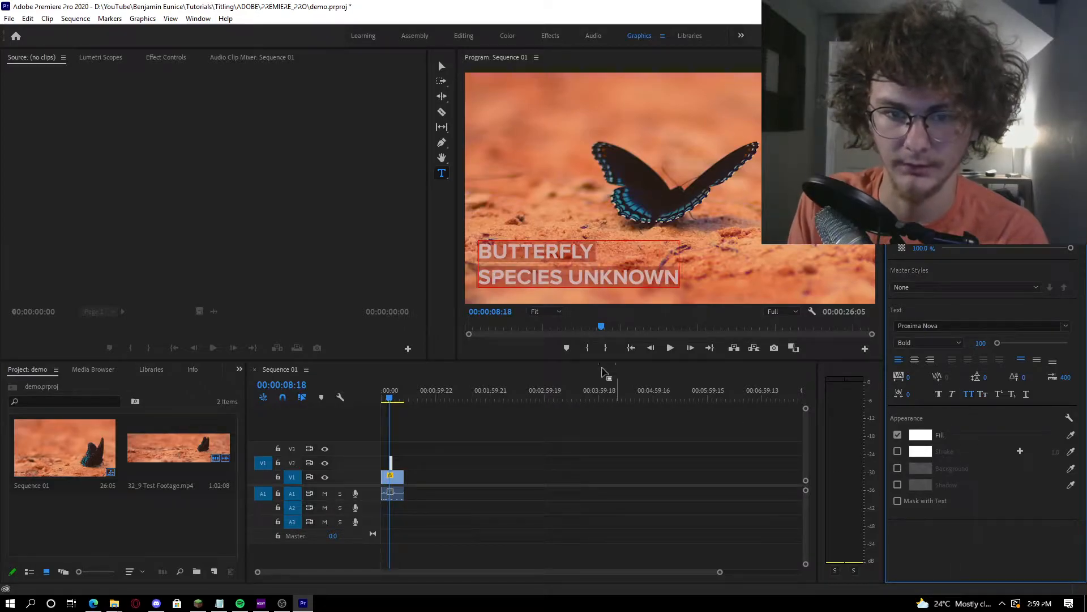
Reduce the font size of only the "Species Unknown" line to 43
triple_click(536, 274)
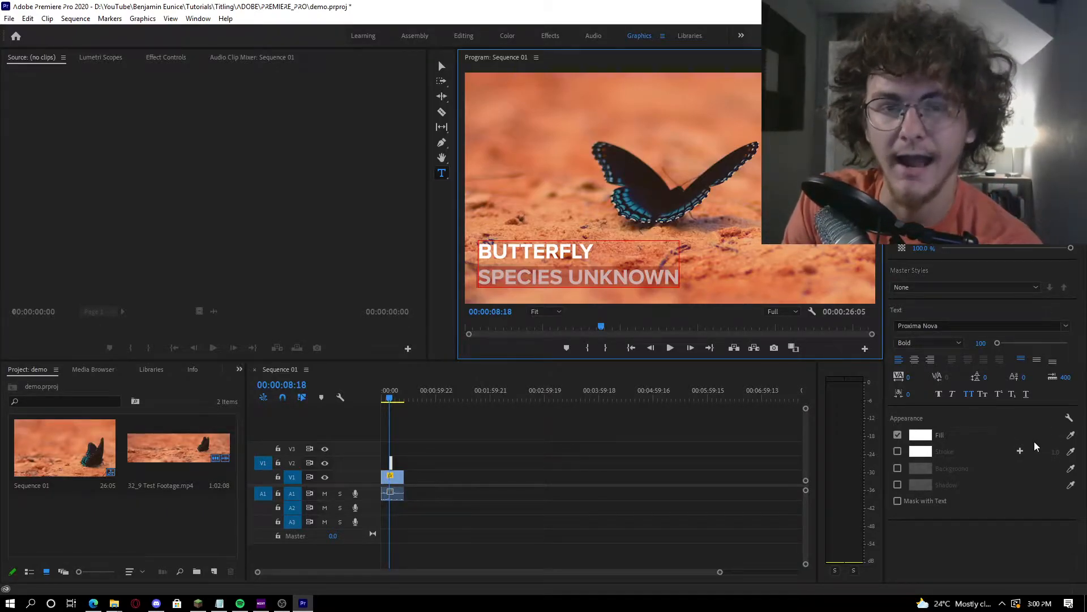
click(545, 253)
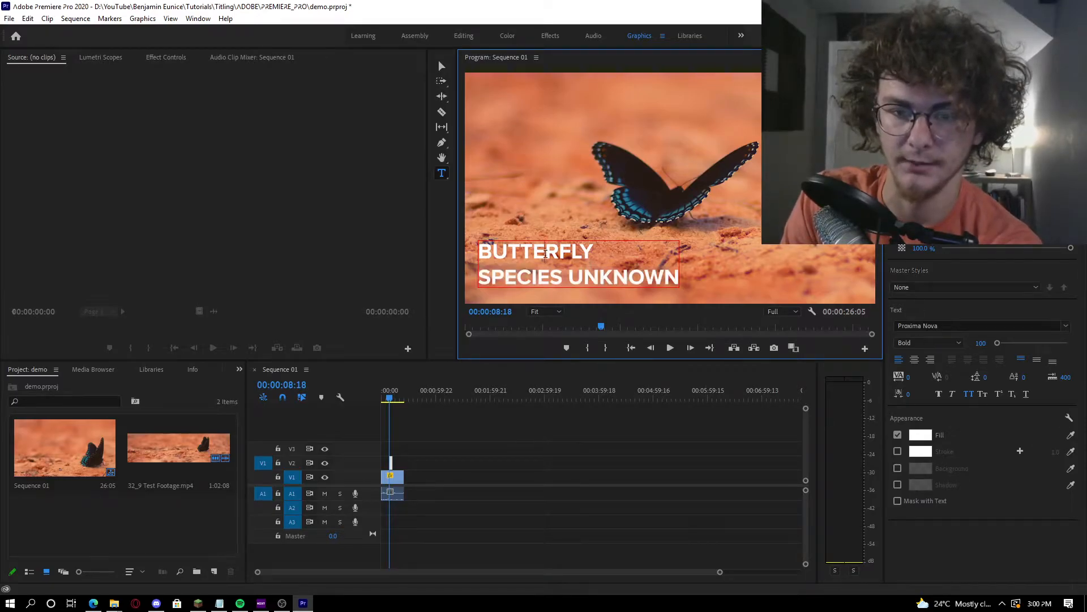
triple_click(549, 279)
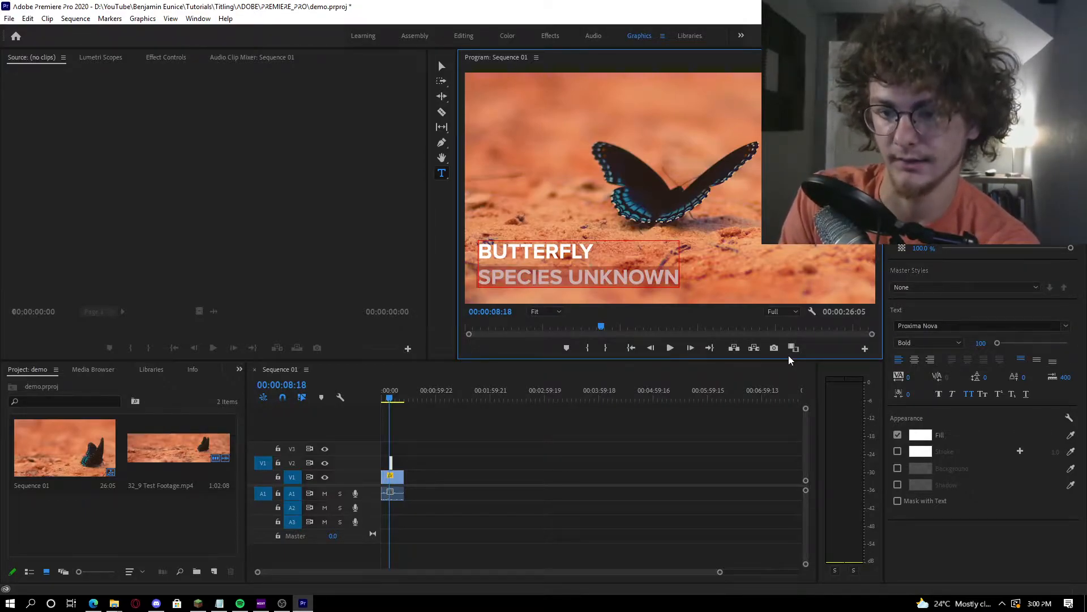
drag(981, 343, 957, 343)
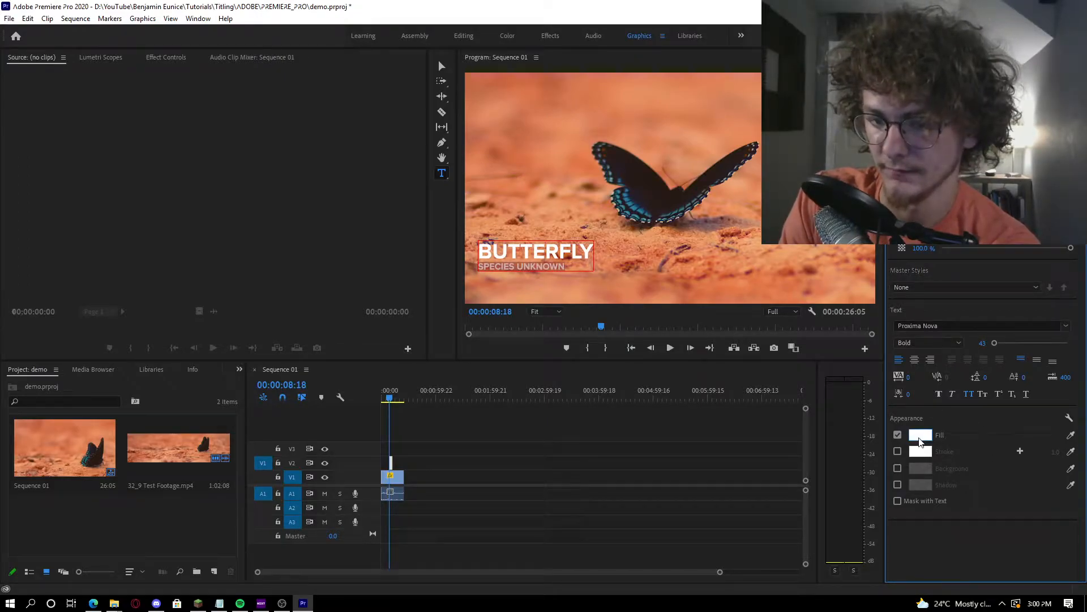
Set the fill of the "Species Unknown" line to light grey DADADA and deselect the title
click(920, 439)
drag(408, 381, 364, 362)
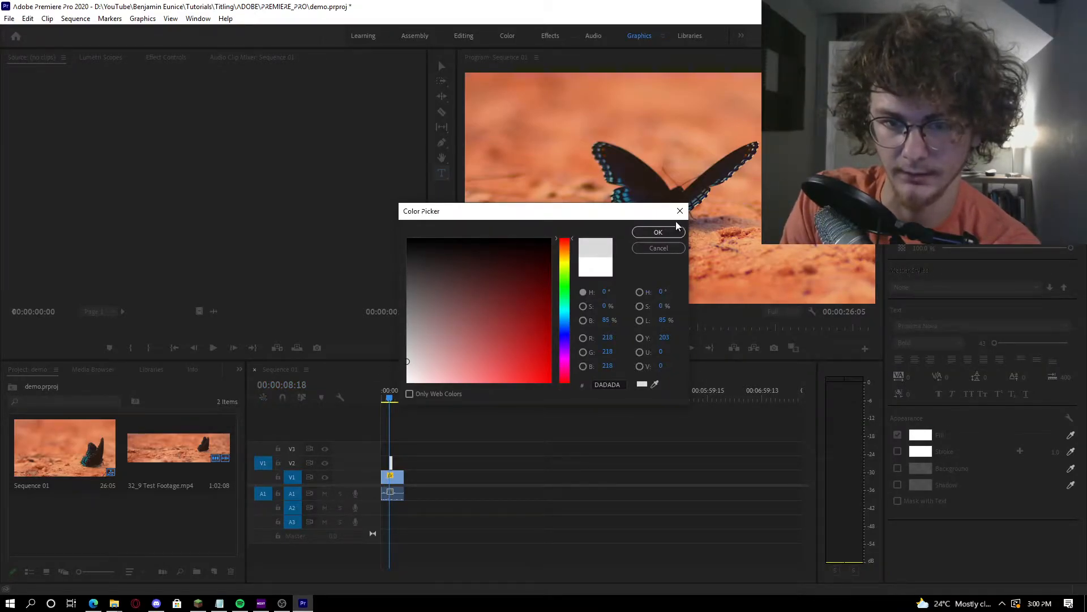
click(658, 232)
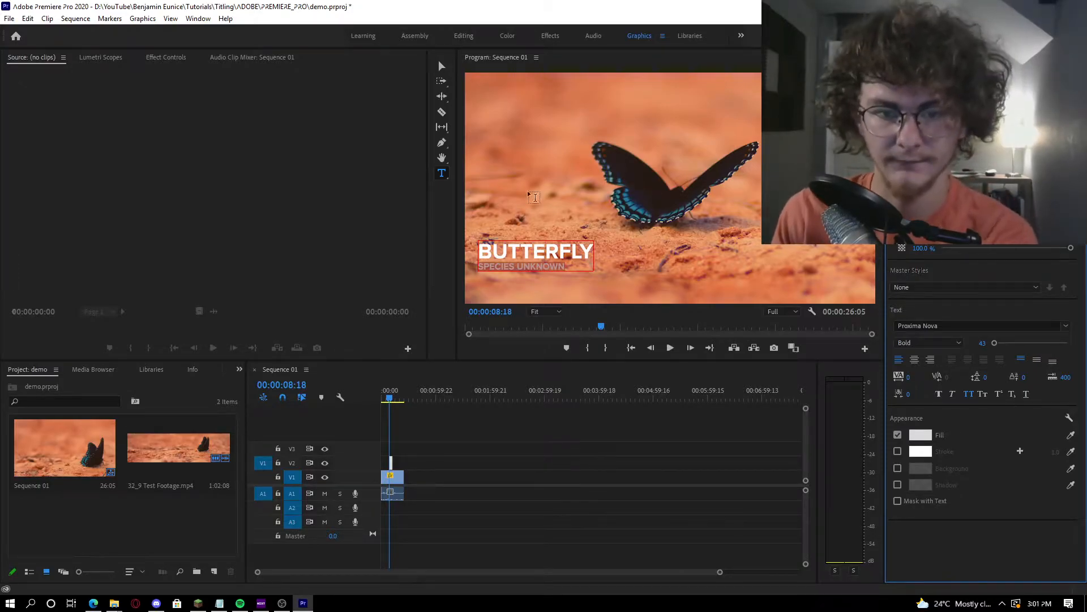
click(563, 526)
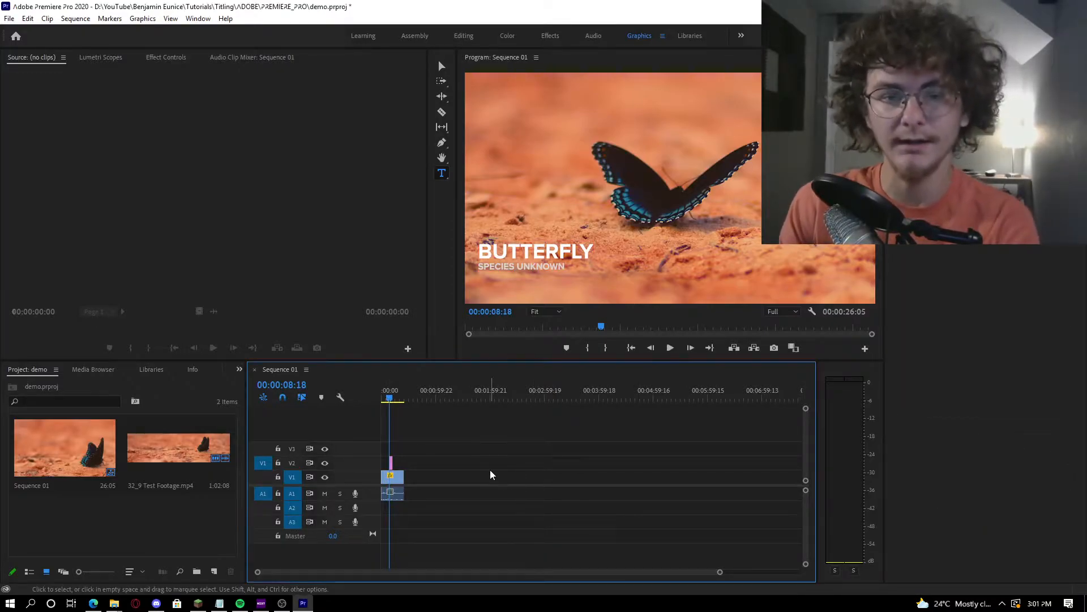
scroll(422, 501, down, 2)
scroll(413, 501, up, 2)
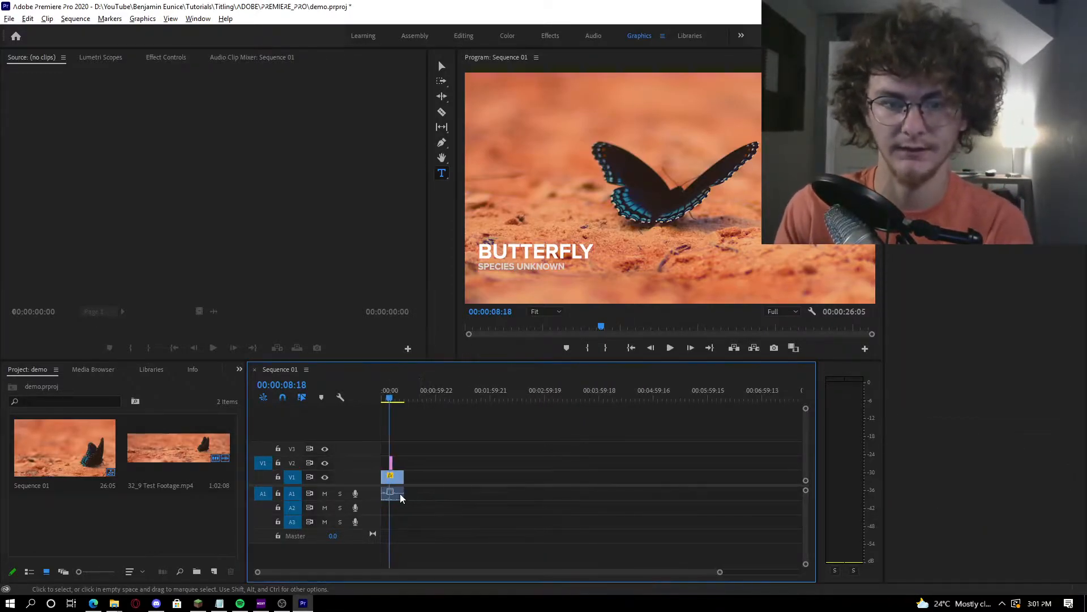
Move the "Butterfly / Species Unknown" title down into the lower-left corner of the video frame
scroll(389, 501, up, 2)
scroll(389, 501, up, 3)
click(497, 253)
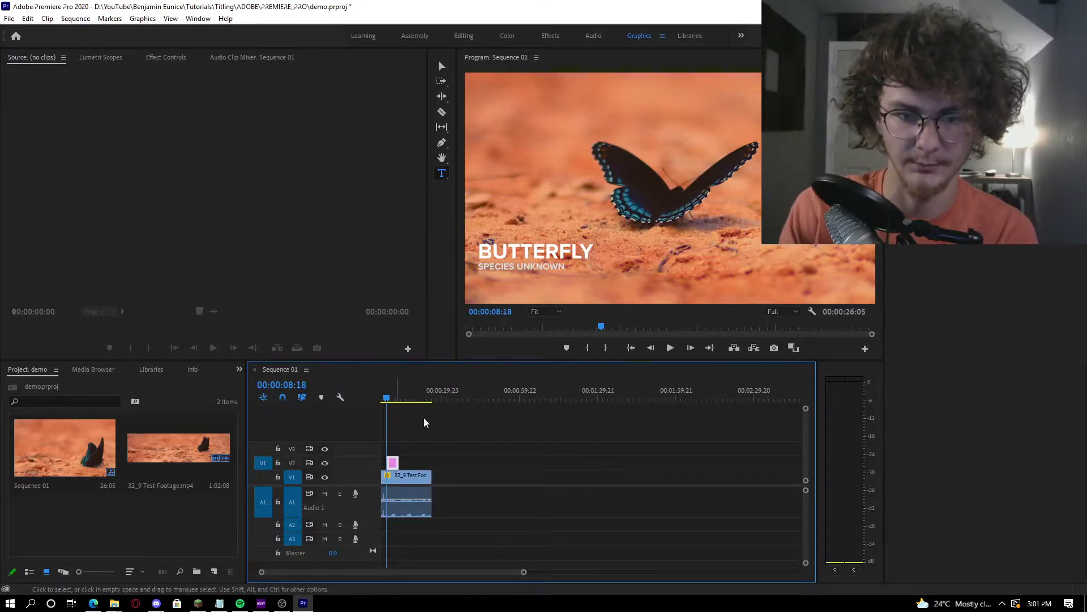
key(Escape)
click(507, 253)
drag(507, 253, 500, 277)
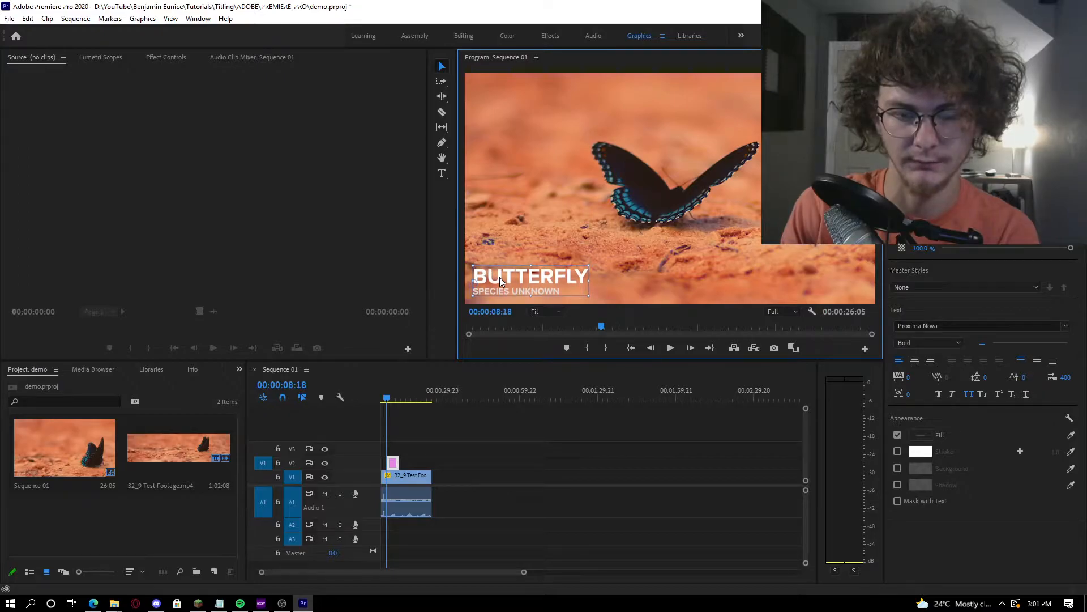
View the preview at 100% around the title and shift the title slightly down to fine-tune its corner placement
click(534, 312)
click(549, 390)
drag(649, 301, 481, 298)
key(Left)
key(Left)
key(Left)
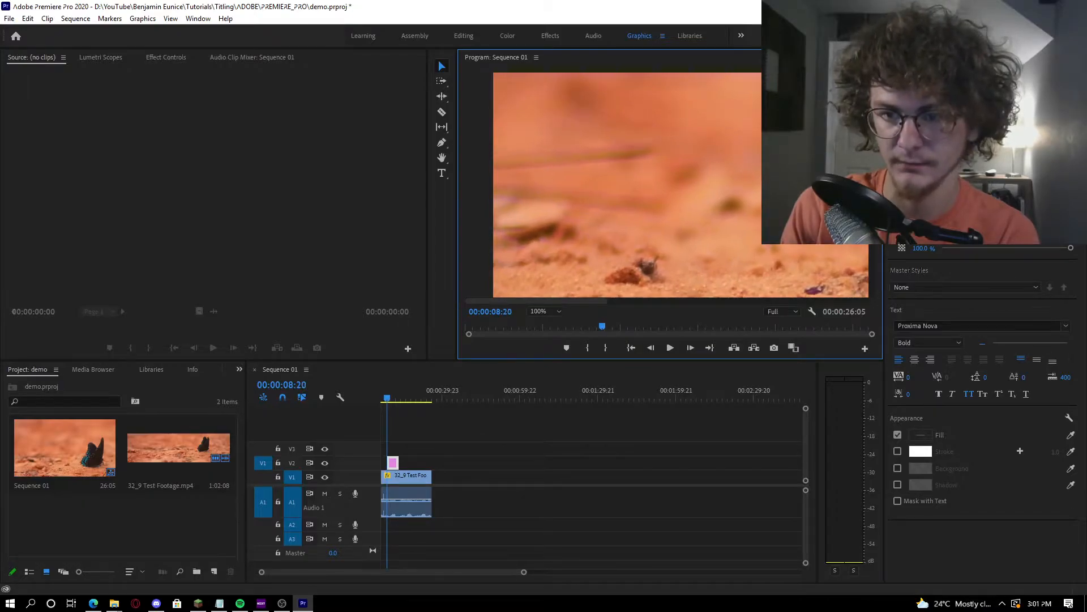
scroll(492, 219, down, 5)
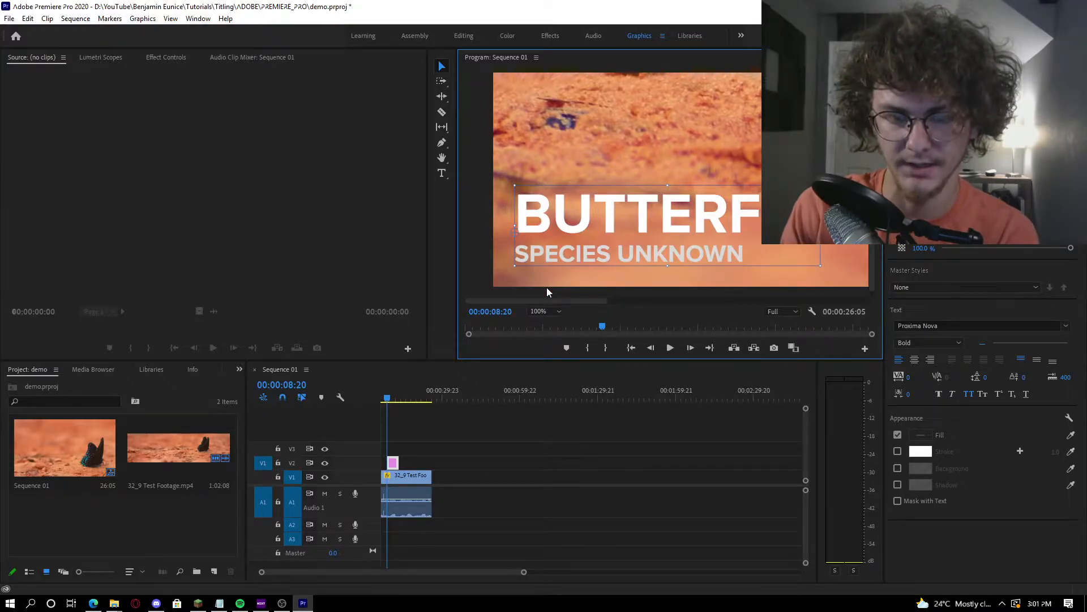
drag(532, 209, 531, 213)
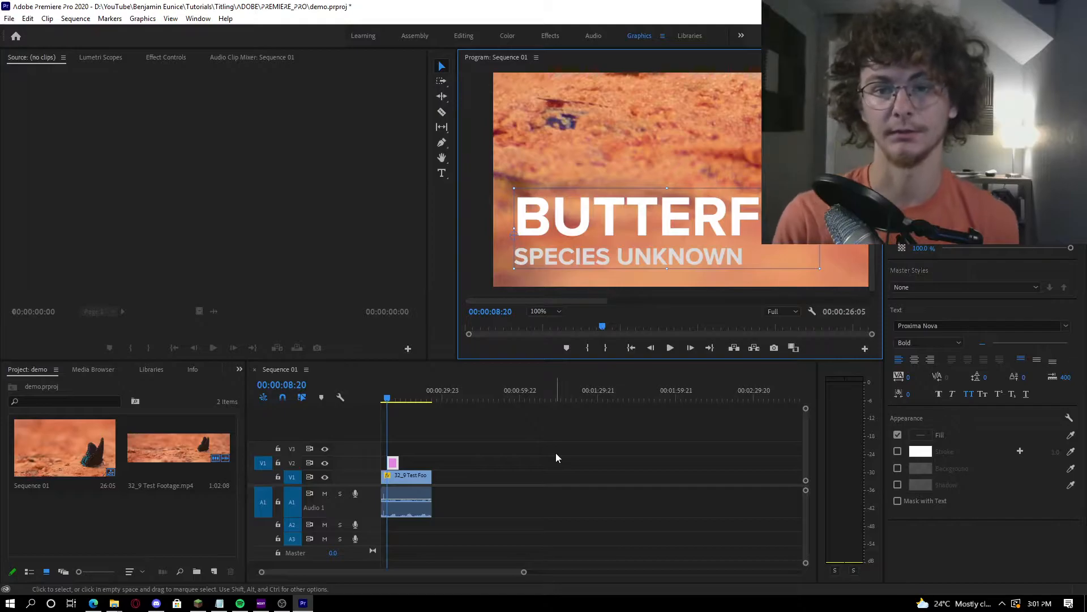
Try a tracking of 29 on the two T's in "Butterfly" and undo it
double_click(650, 204)
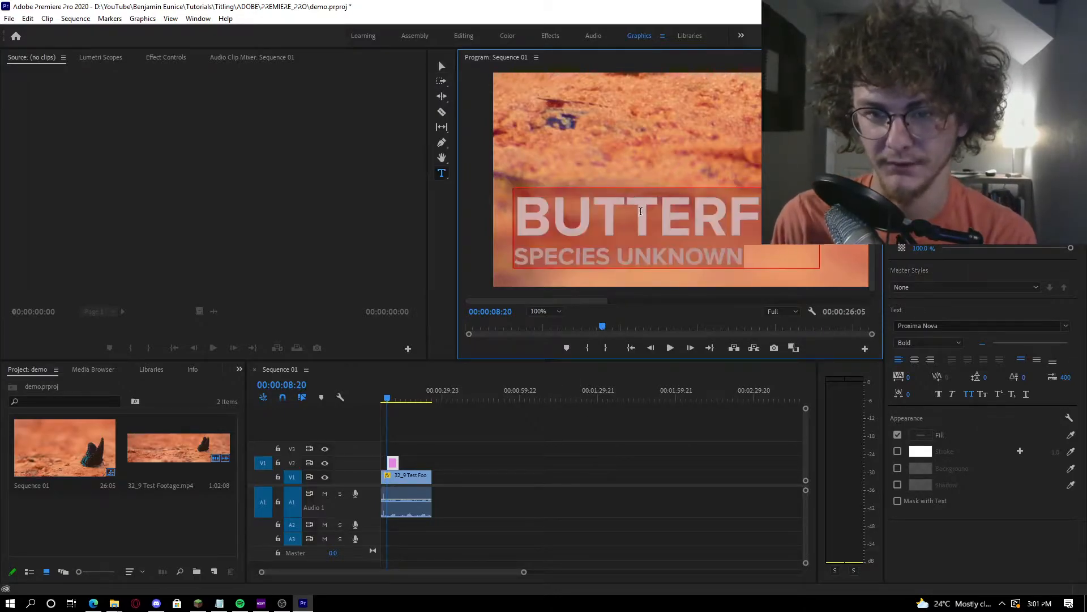
drag(650, 203, 601, 219)
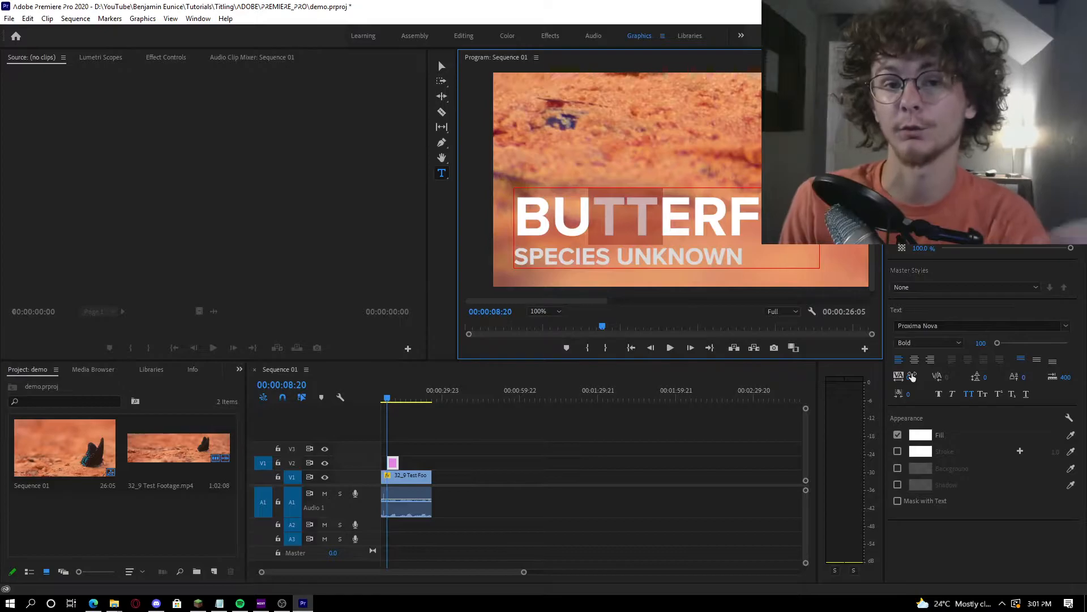
mouse_move(912, 377)
mouse_down()
mouse_move(884, 377)
mouse_move(918, 386)
mouse_up()
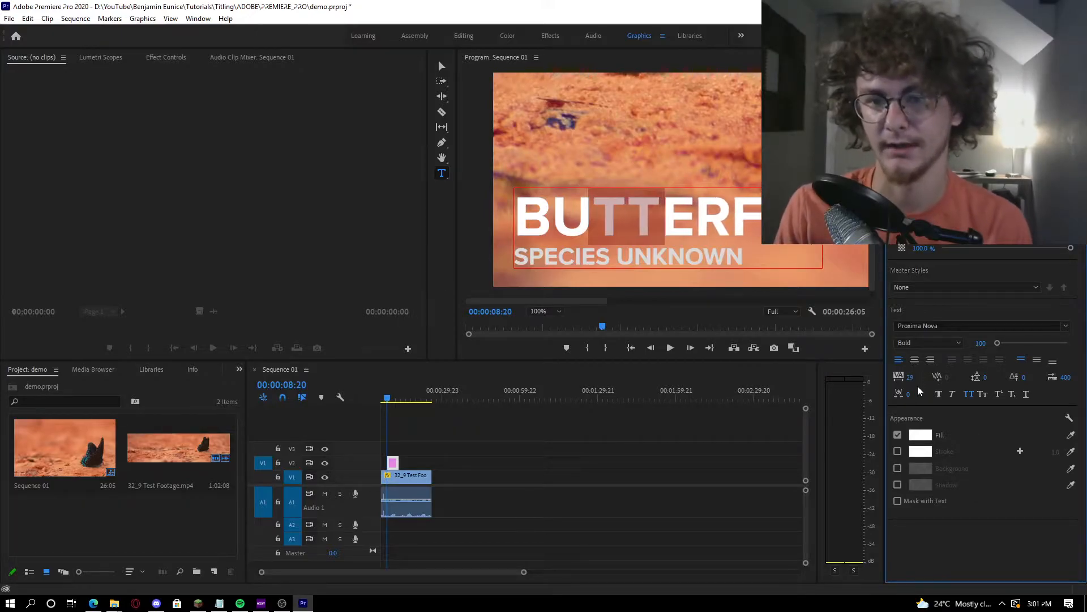
key(ctrl+z)
Set the tracking of only the first T in "Butterfly" to -61 and deselect the title
drag(626, 208, 607, 221)
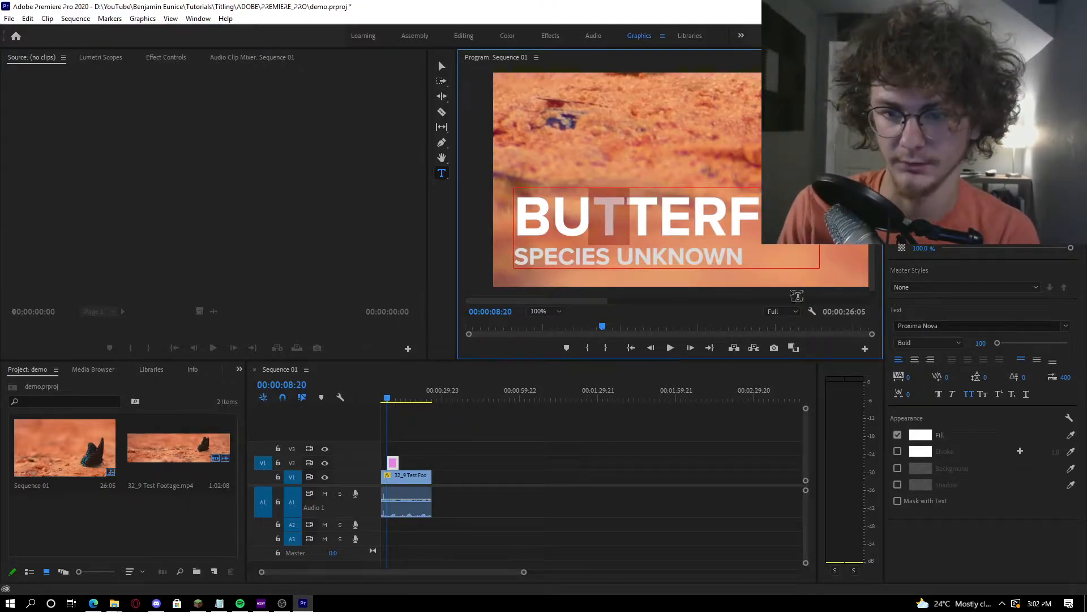
drag(909, 378, 884, 378)
click(664, 227)
click(727, 233)
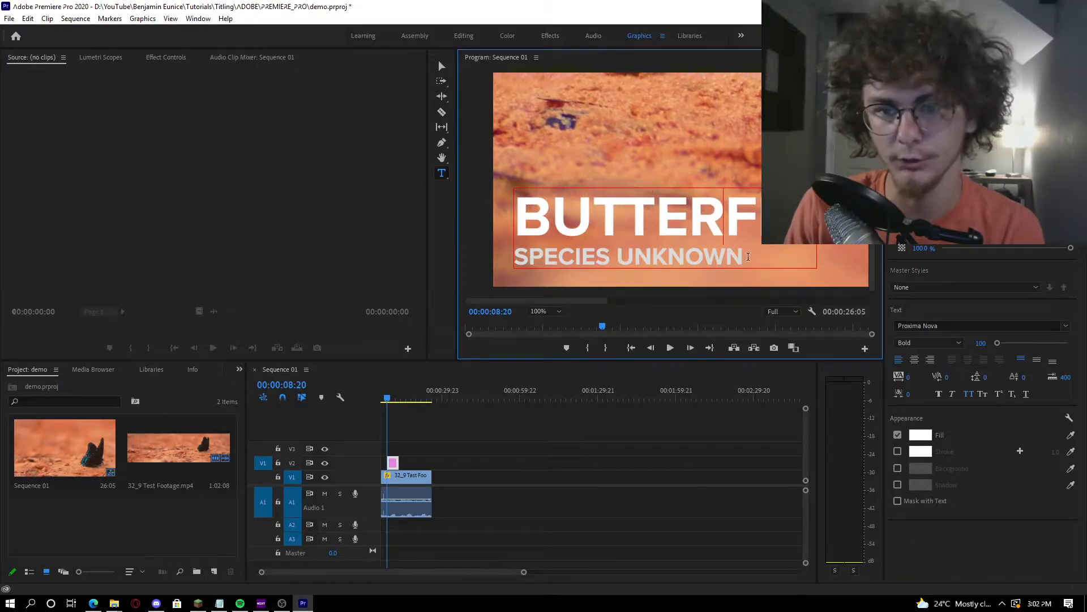
drag(629, 211, 607, 208)
drag(909, 377, 887, 378)
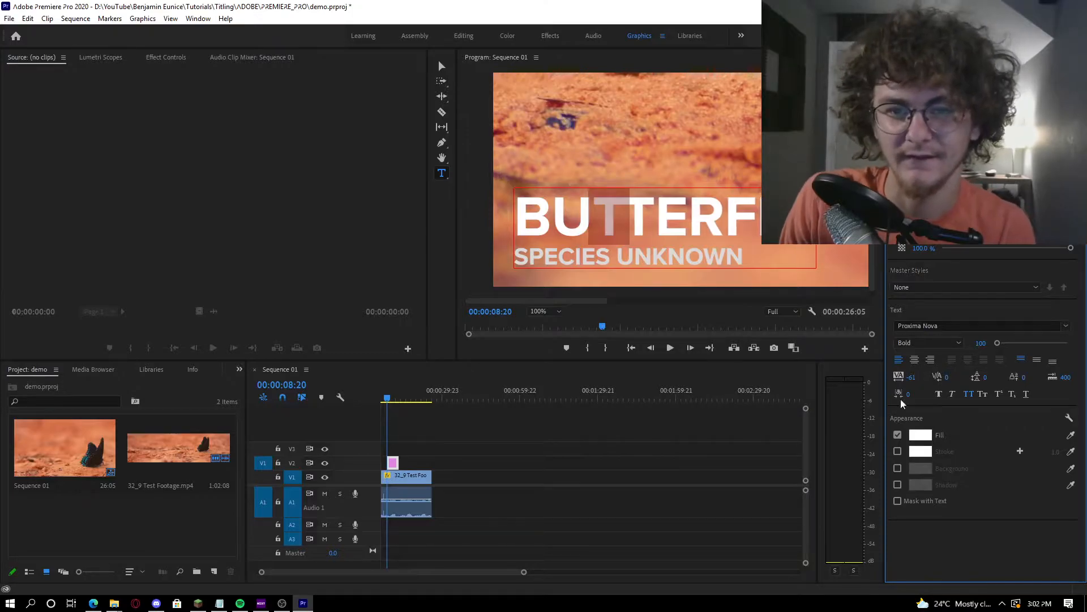
click(729, 559)
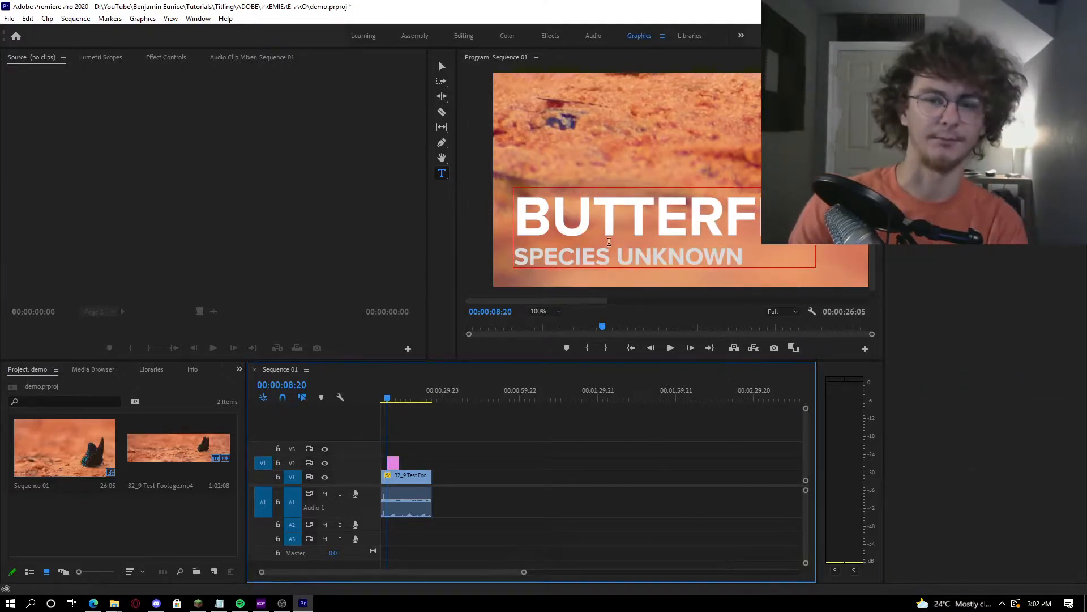
Fit the preview to the frame and reset the tracking of the first T in "Butterfly" to 0
click(555, 312)
click(558, 324)
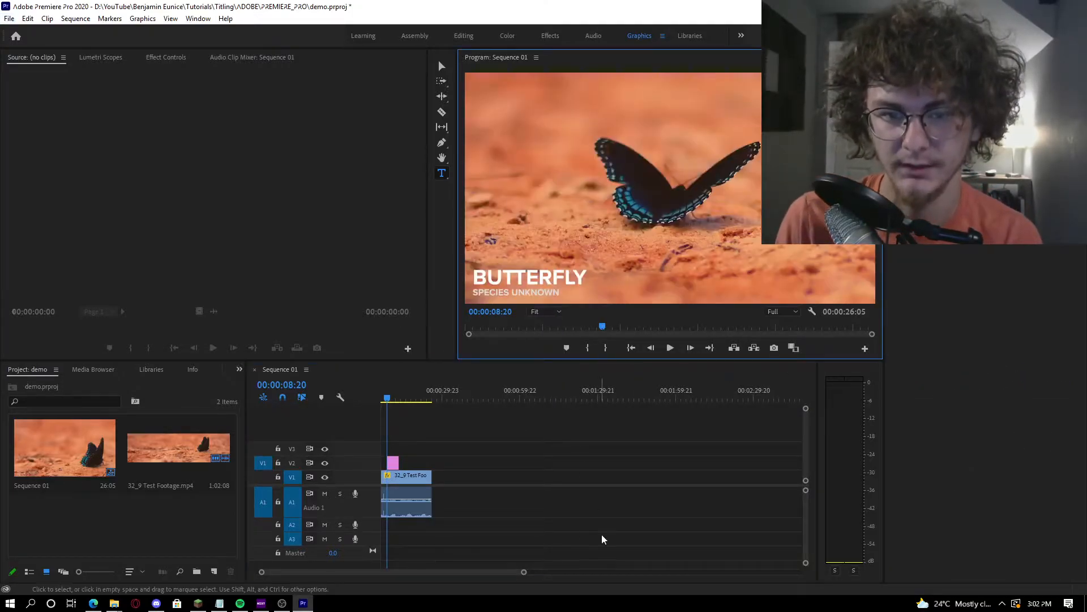
click(528, 284)
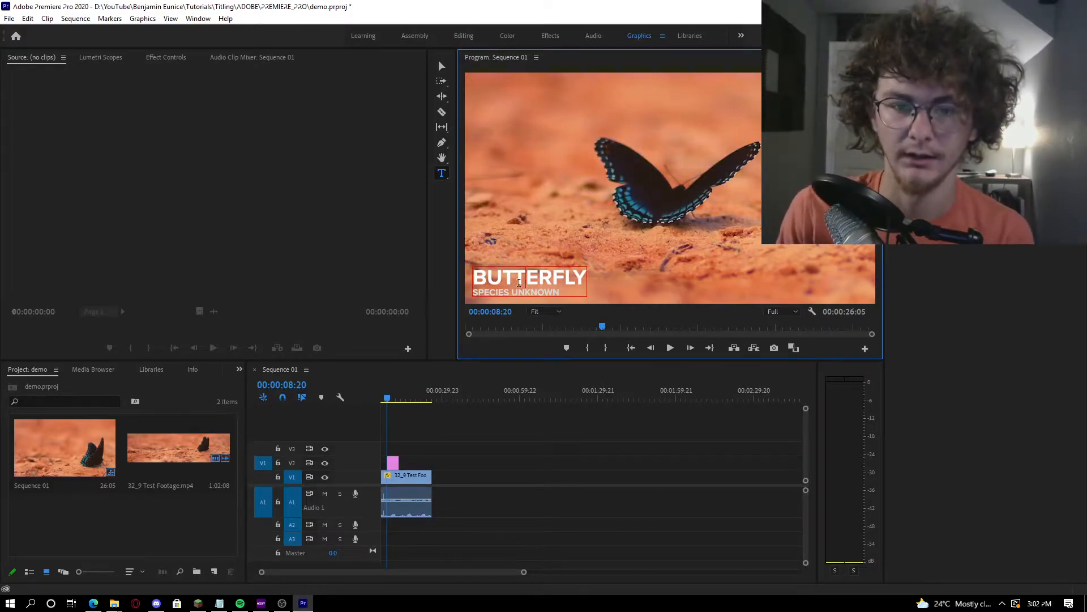
click(913, 376)
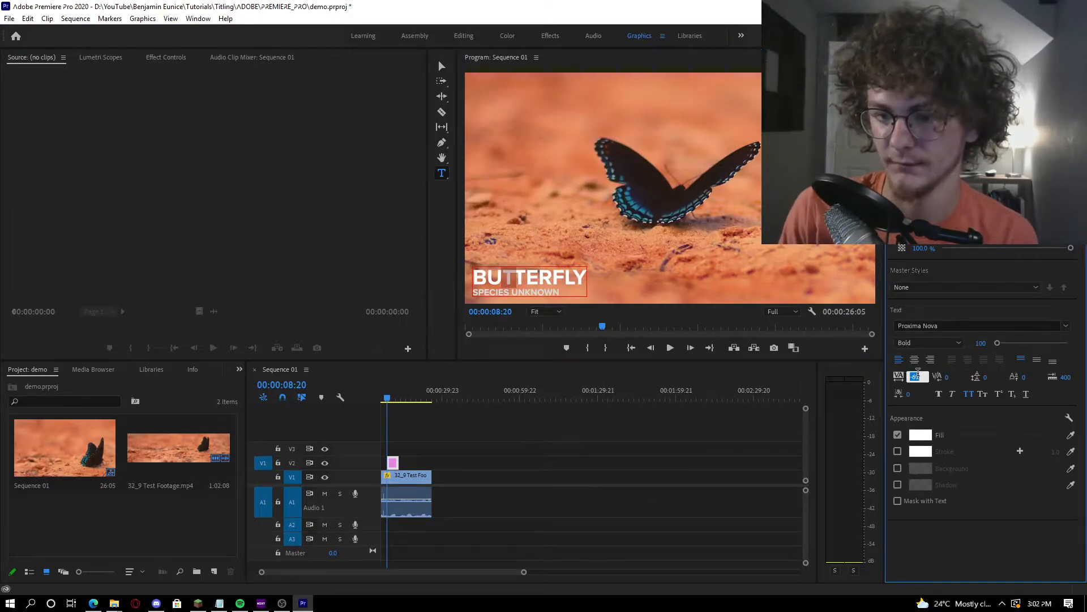
text(0)
key(Return)
drag(897, 382, 907, 382)
click(510, 279)
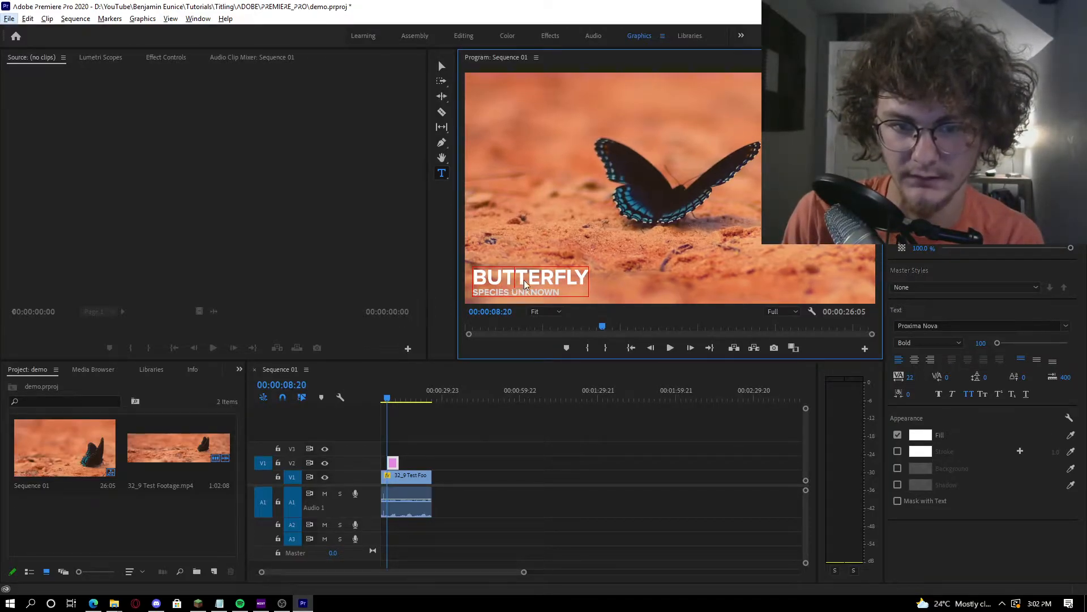
click(539, 278)
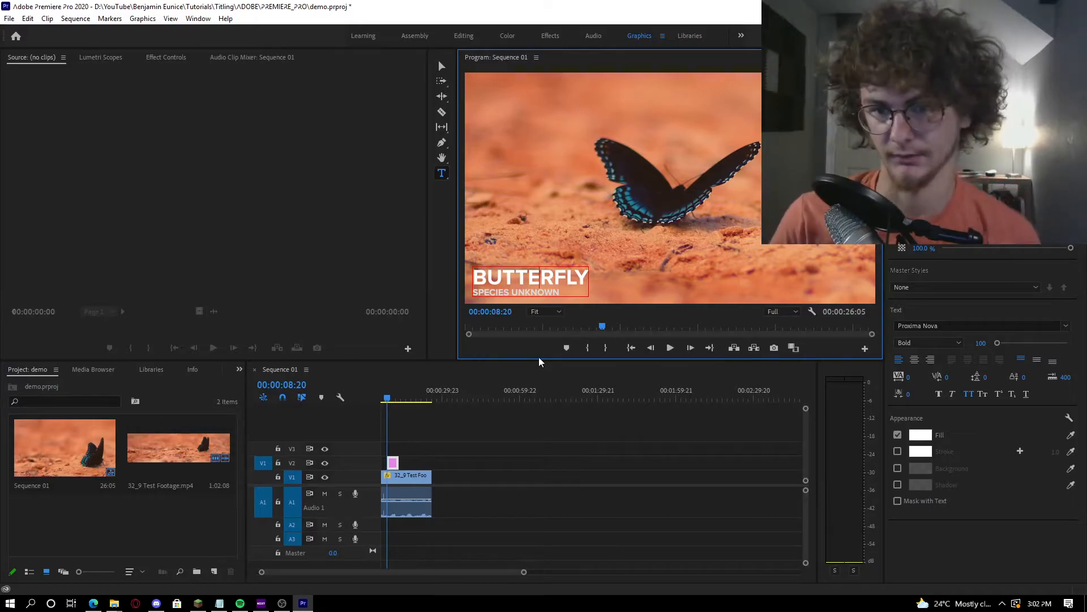
Play the sequence and extend the title clip to the end of the butterfly footage
drag(390, 400, 366, 403)
key(space)
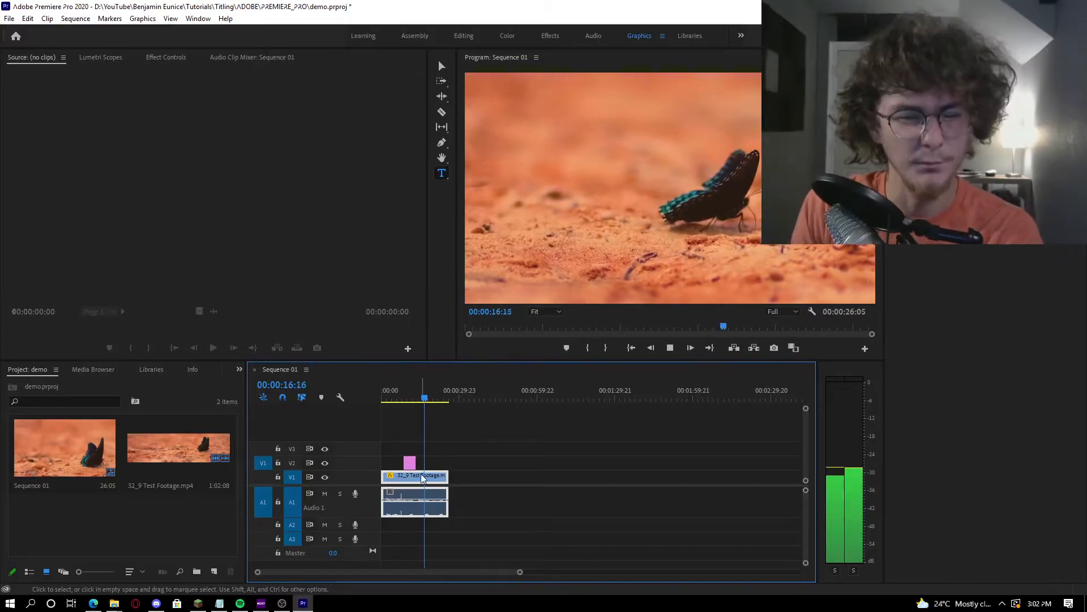
drag(415, 463, 447, 461)
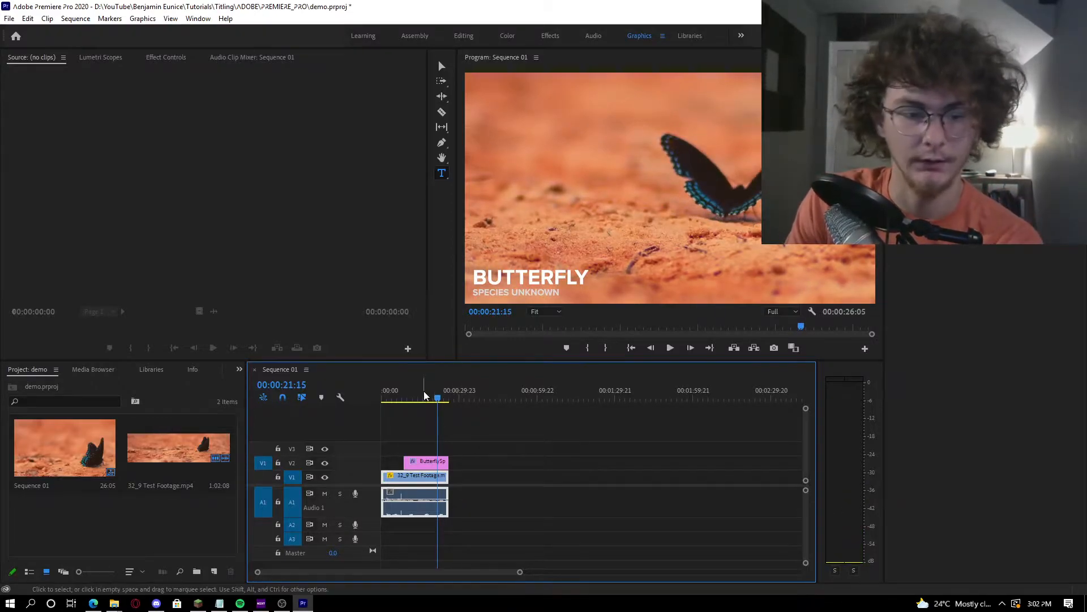
key(Home)
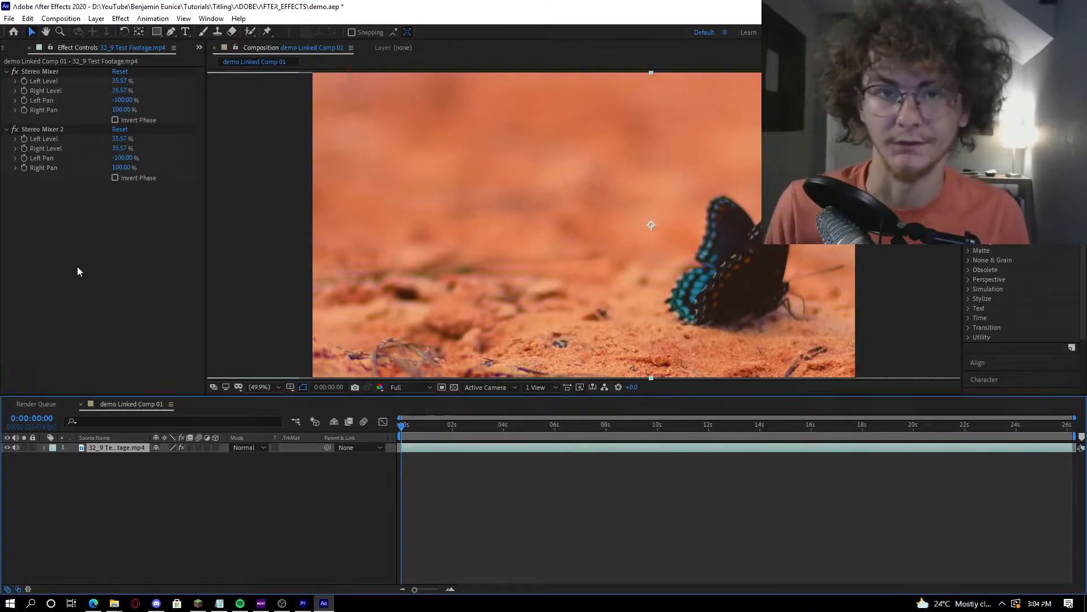
click(286, 464)
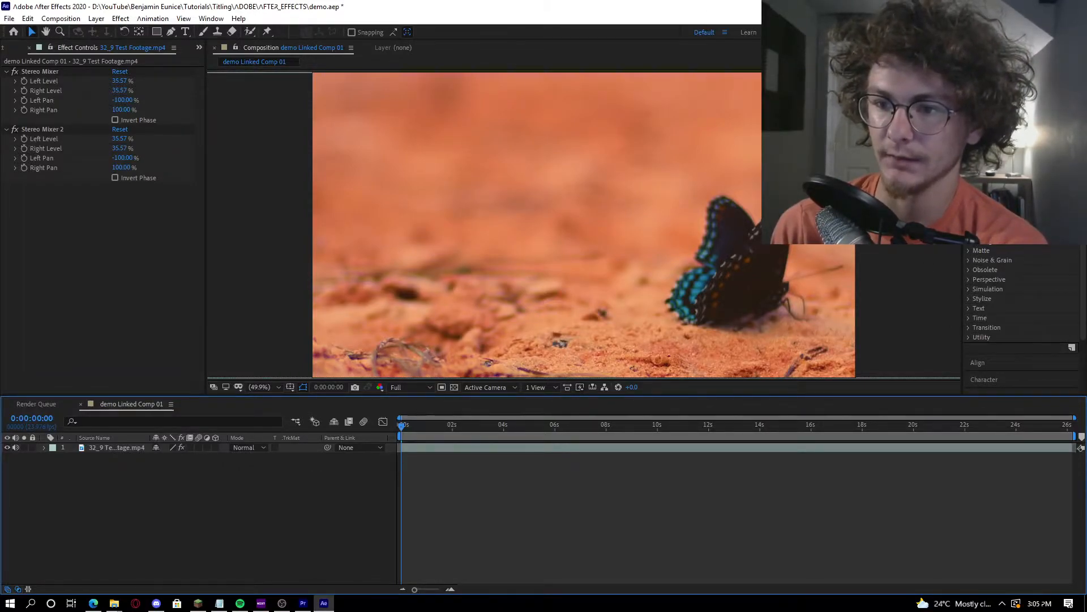
click(1019, 112)
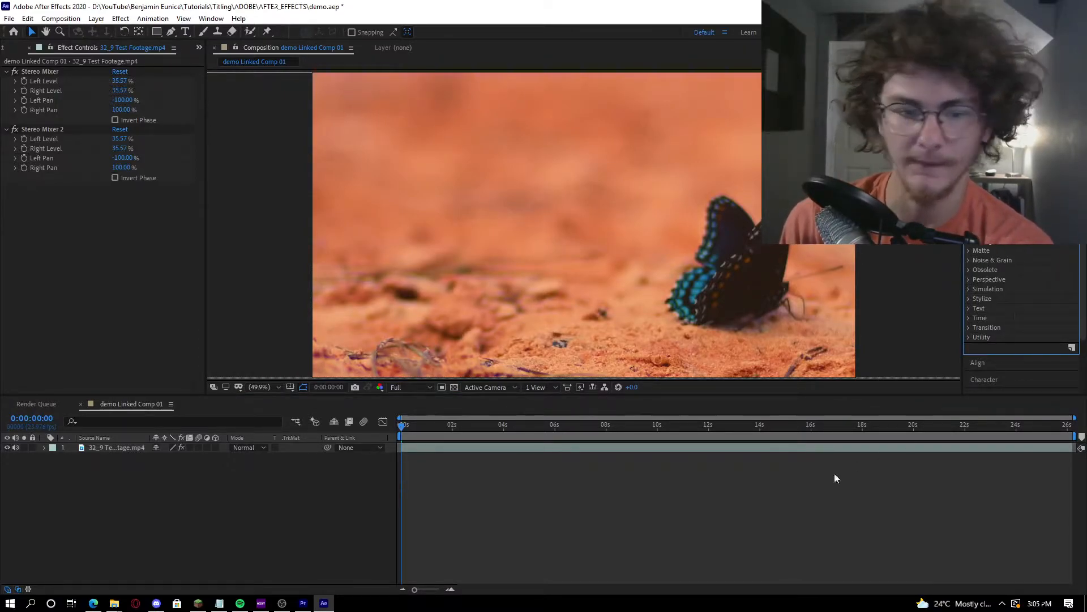
click(736, 521)
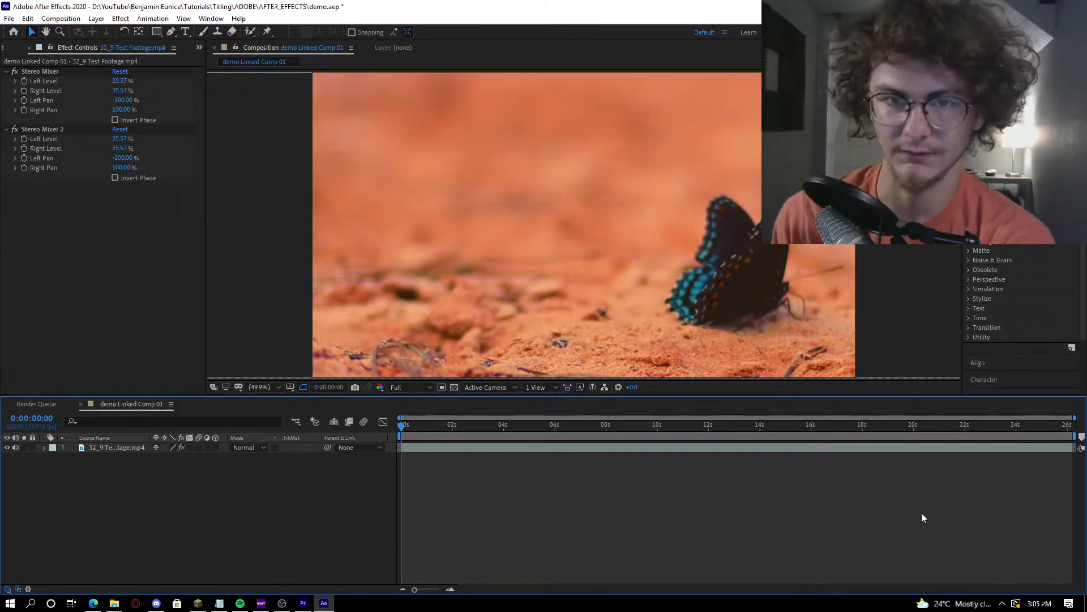
drag(403, 424, 513, 430)
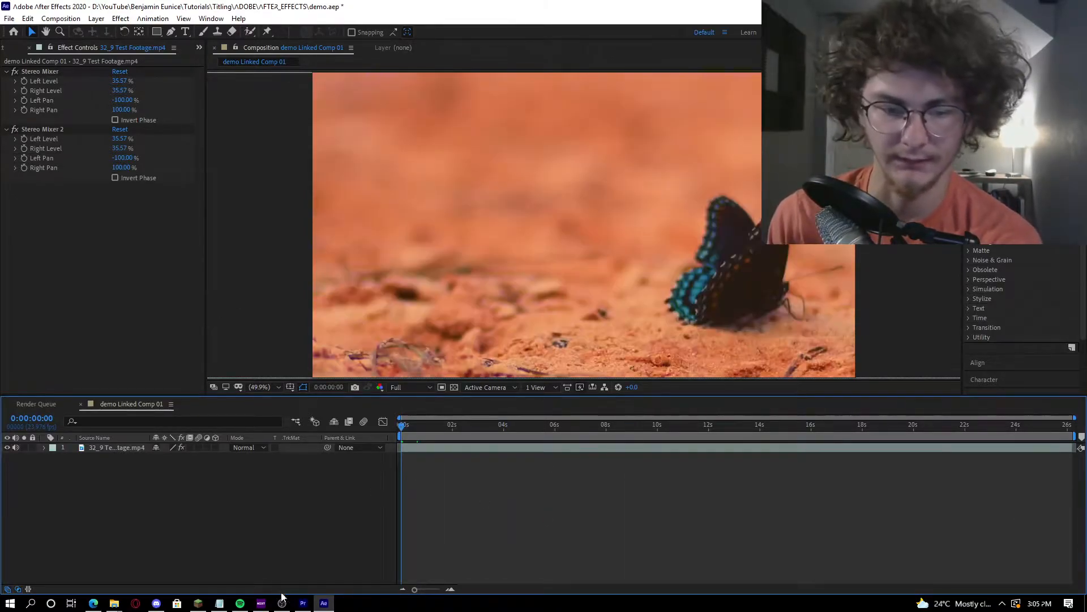
Switch to Premiere Pro to view the linked composition in the sequence and return to After Effects
click(303, 602)
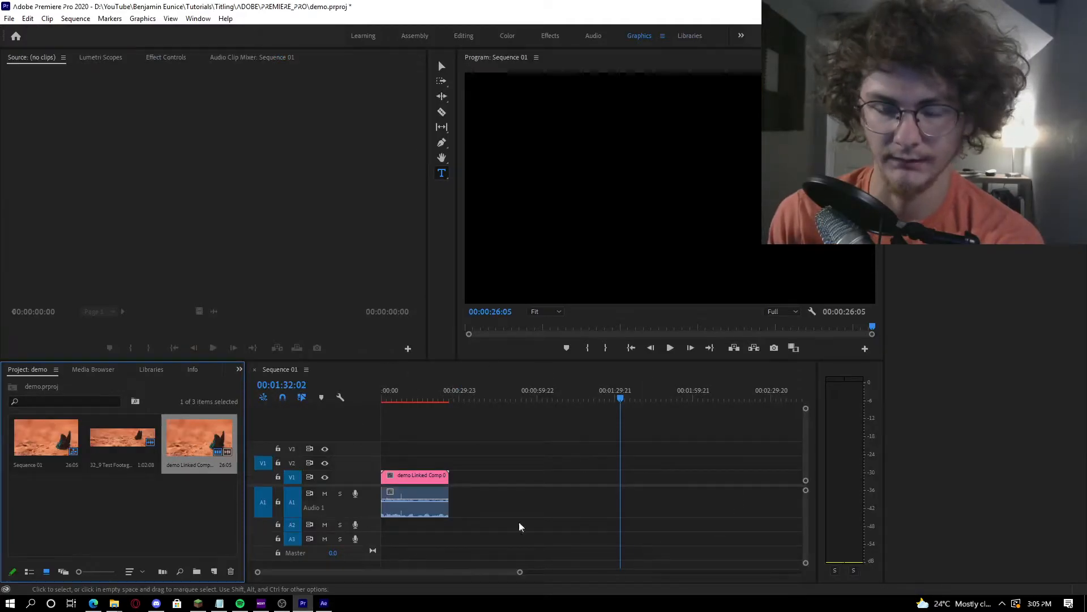
click(1022, 6)
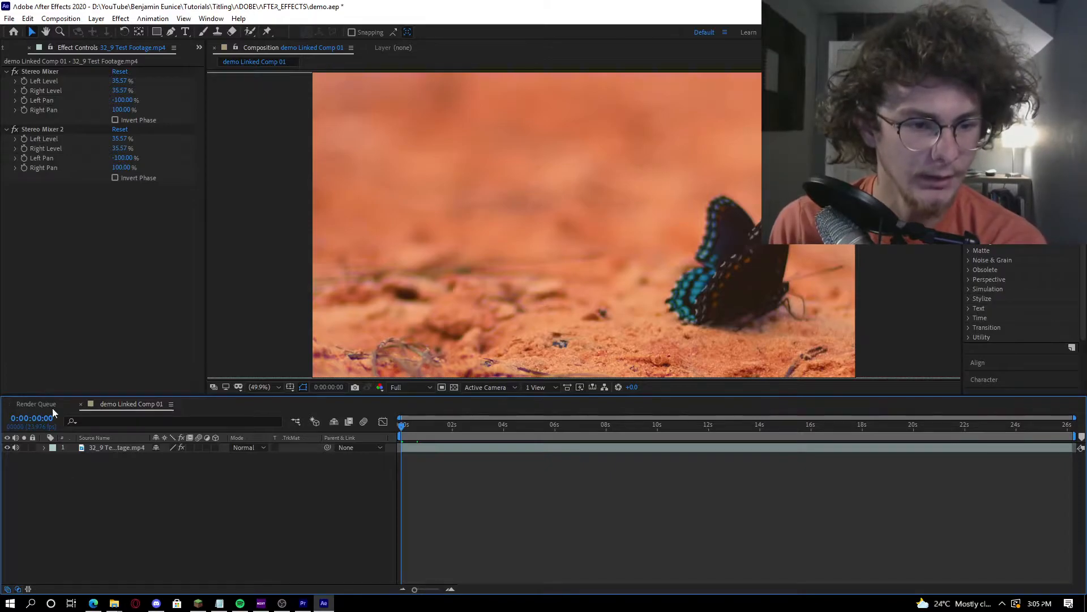
click(32, 222)
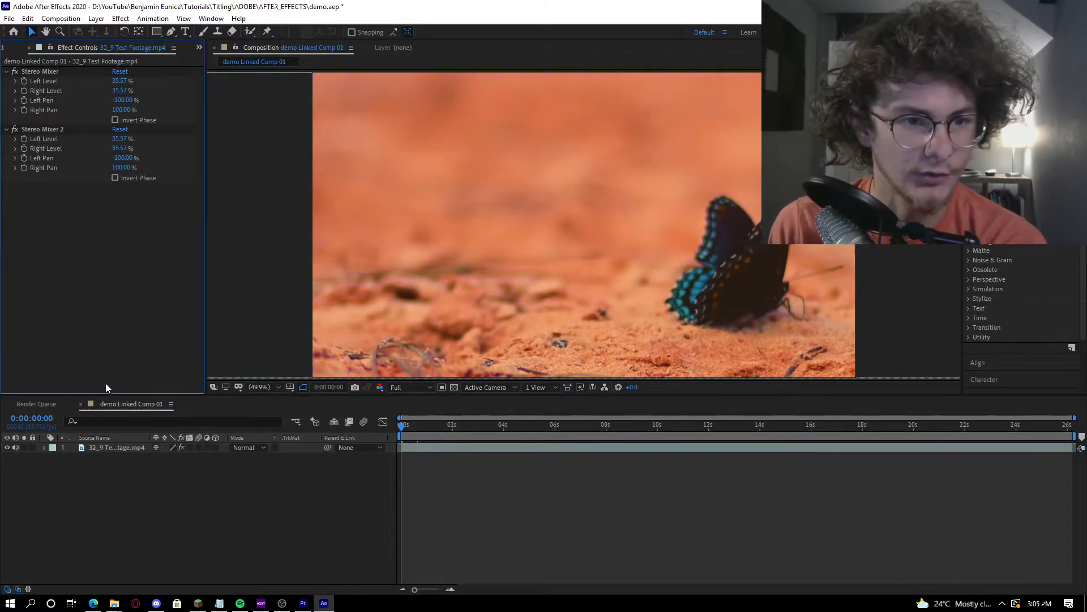
click(994, 98)
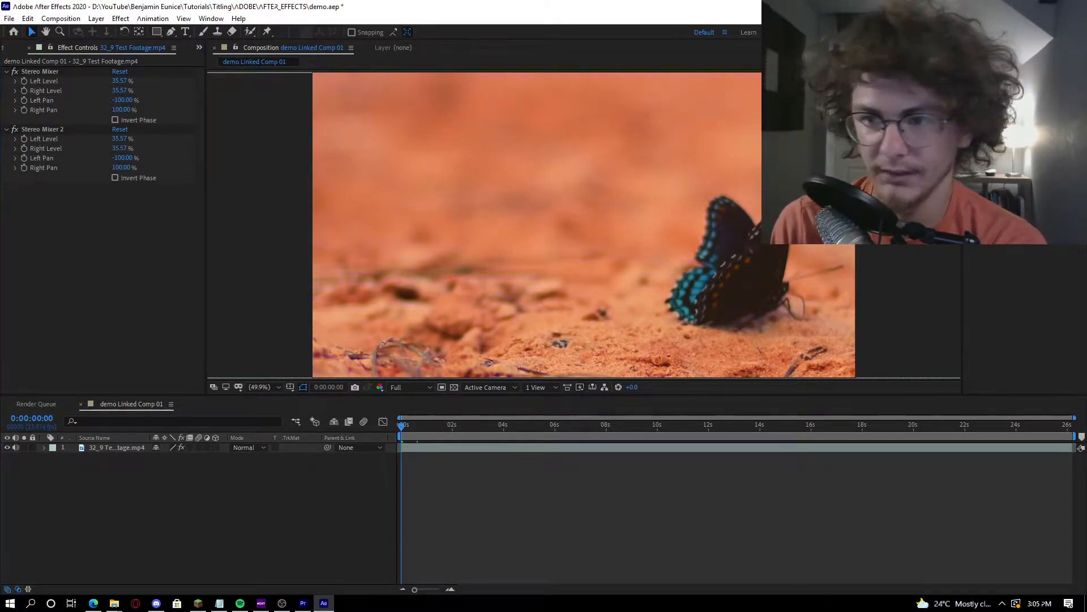
click(99, 235)
click(994, 99)
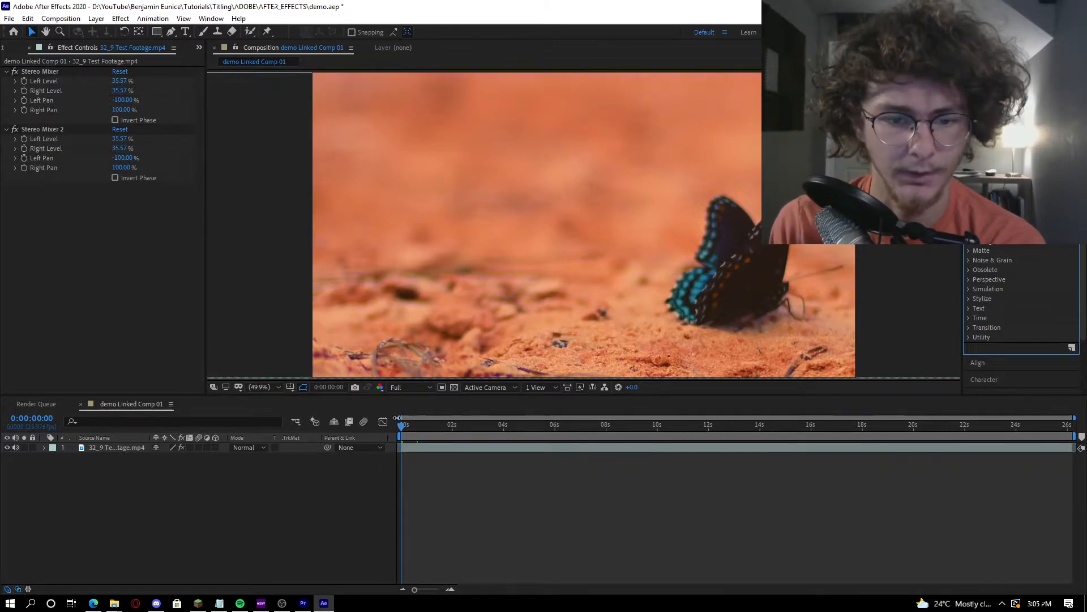
Add a new text layer reading "BUTTERFLY" to the demo Linked Comp 01 composition
click(125, 458)
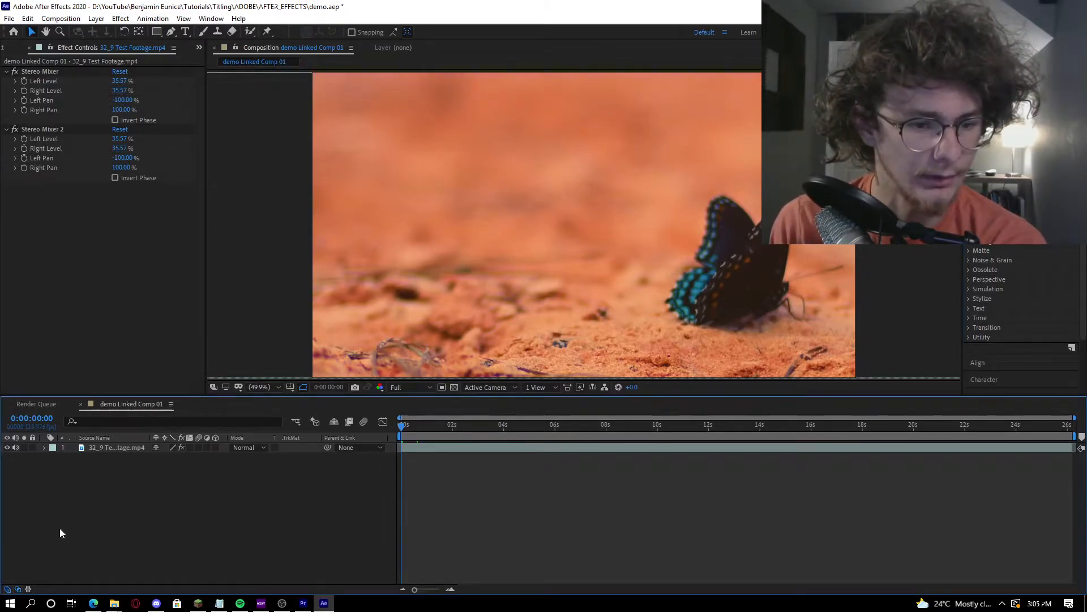
right_click(125, 505)
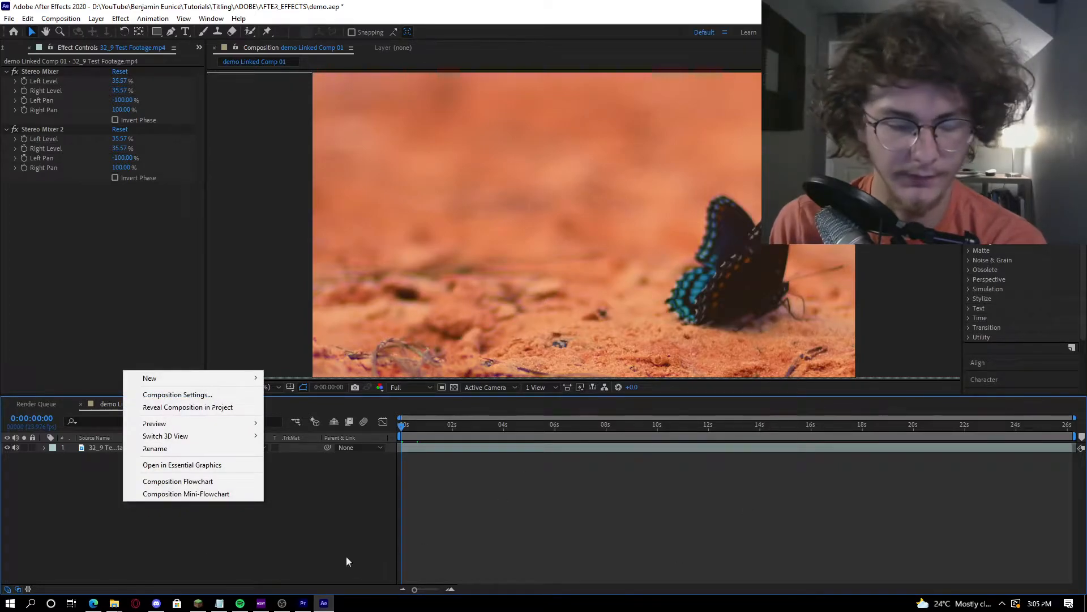
mouse_move(187, 385)
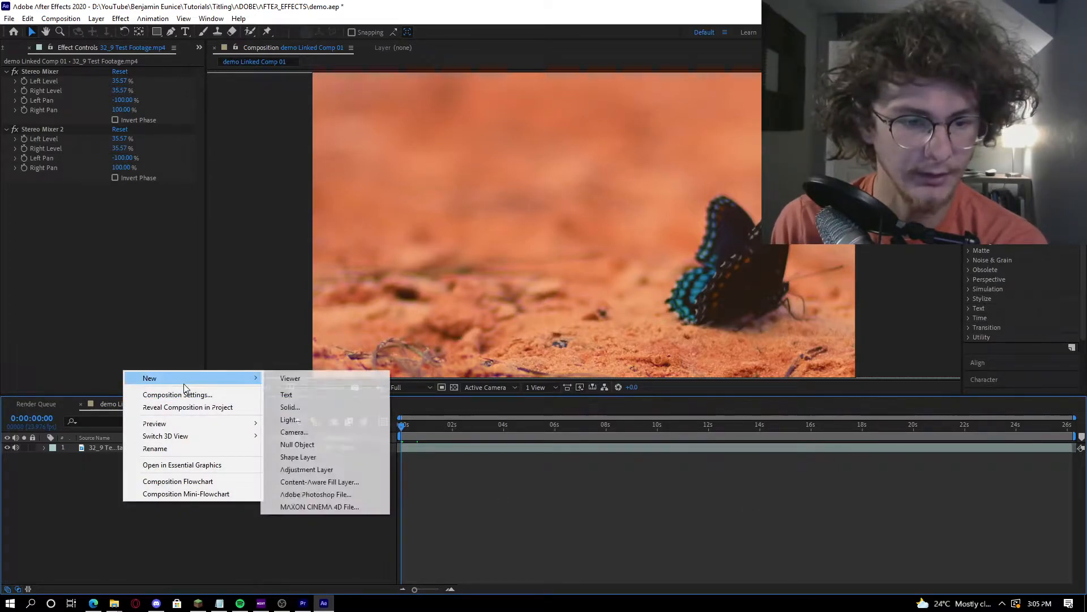
click(302, 396)
key(ctrl+t)
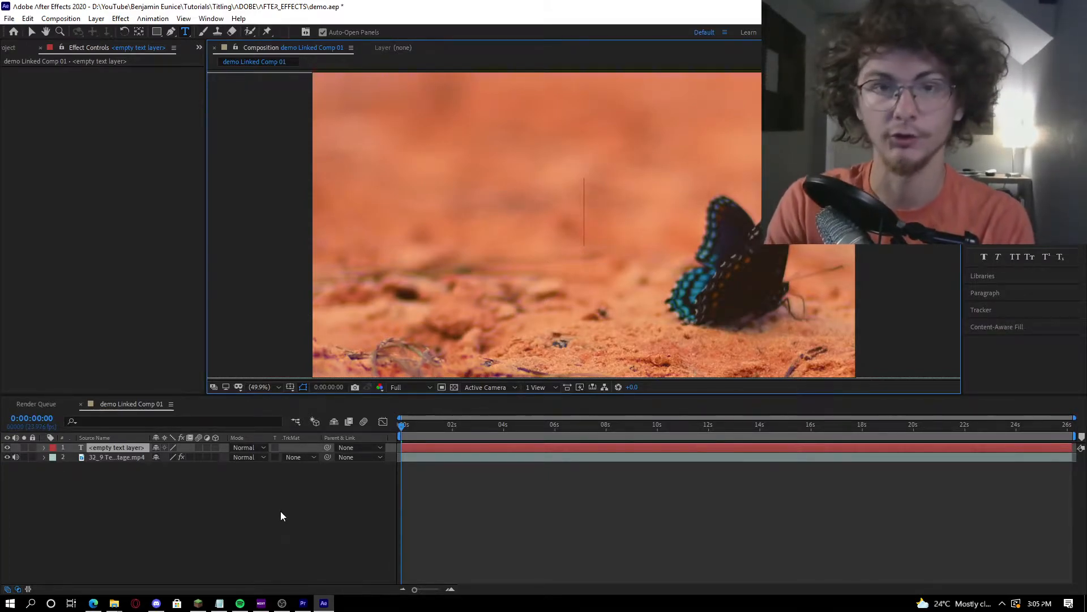
text(BE)
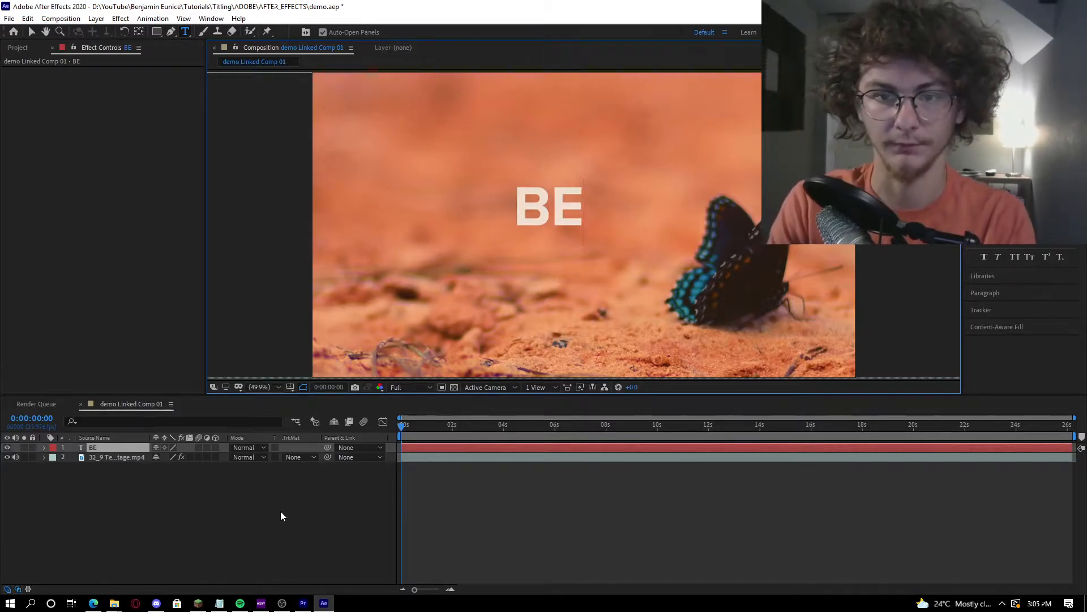
key(BackSpace)
text(UTTERFLY)
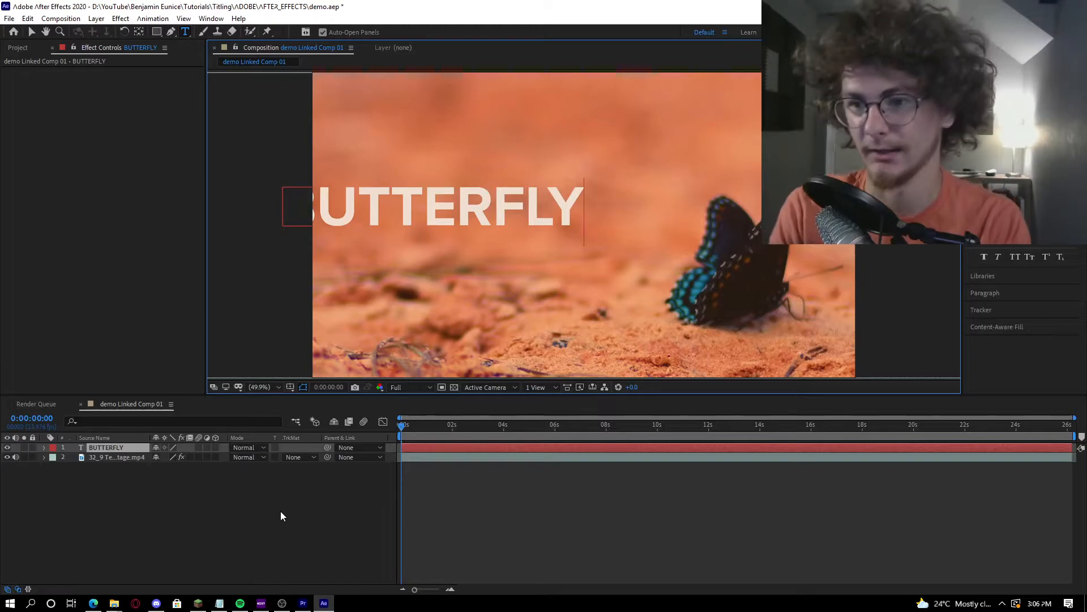
Add a second line reading "SPECIES UNKONWN" below "BUTTERFLY" in the text layer
key(Return)
text(SPECIA)
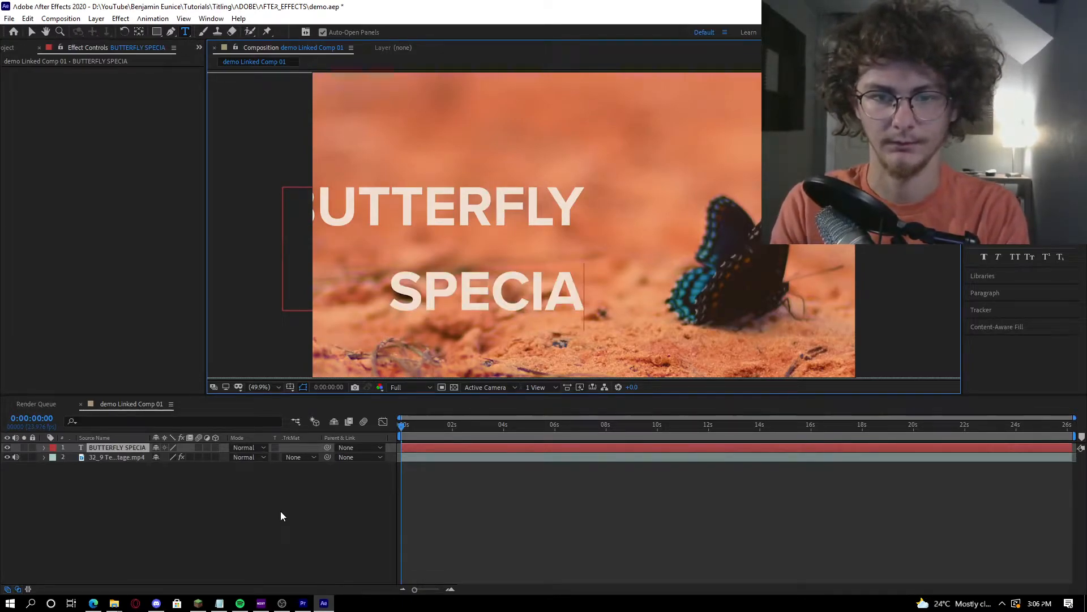
key(BackSpace)
text(ES UNKONW)
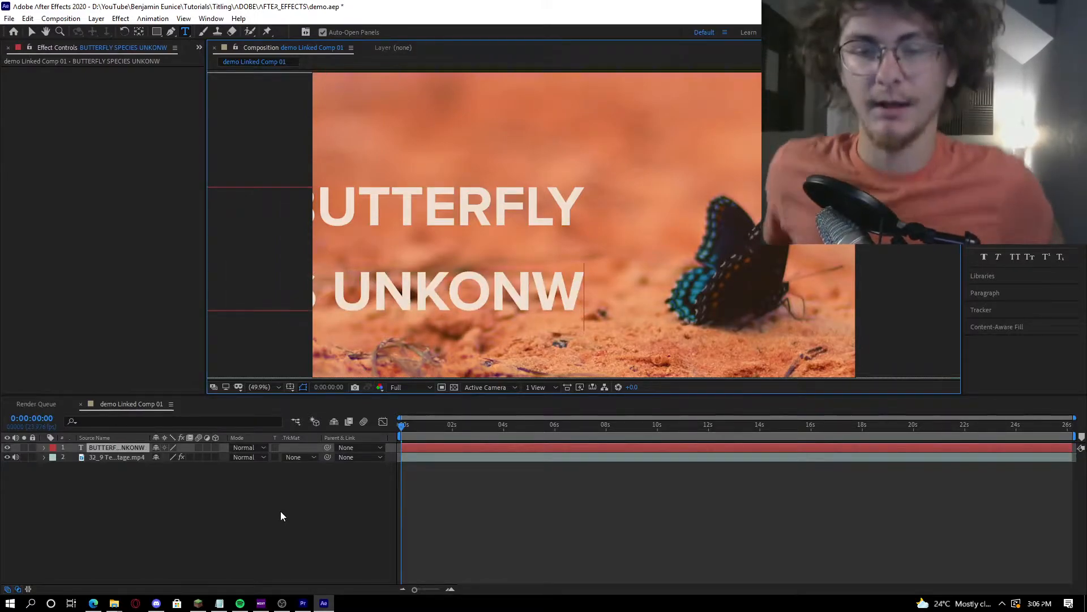
text(N)
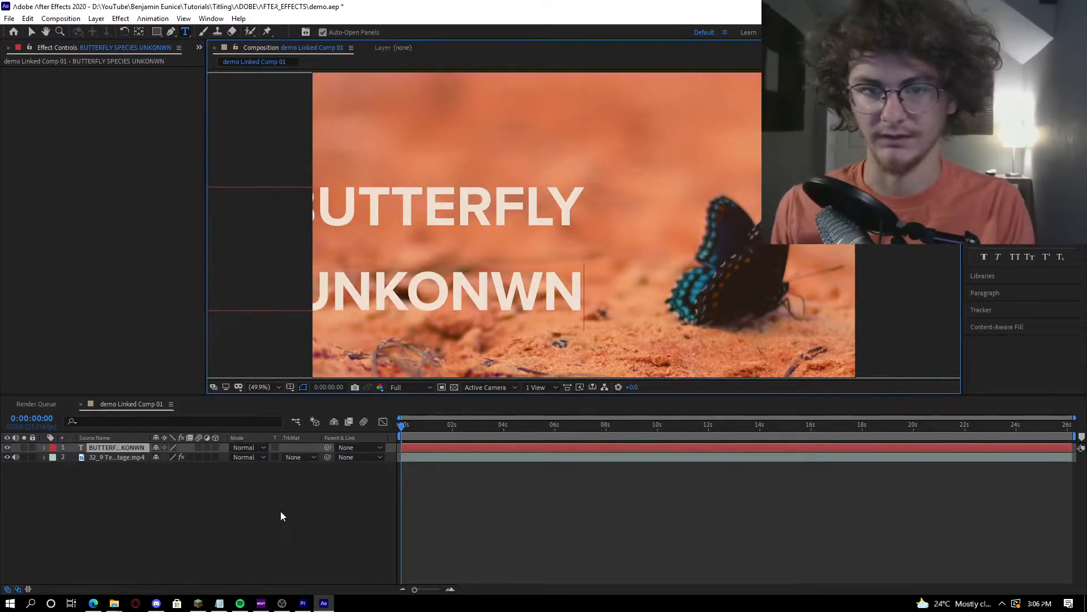
key(Escape)
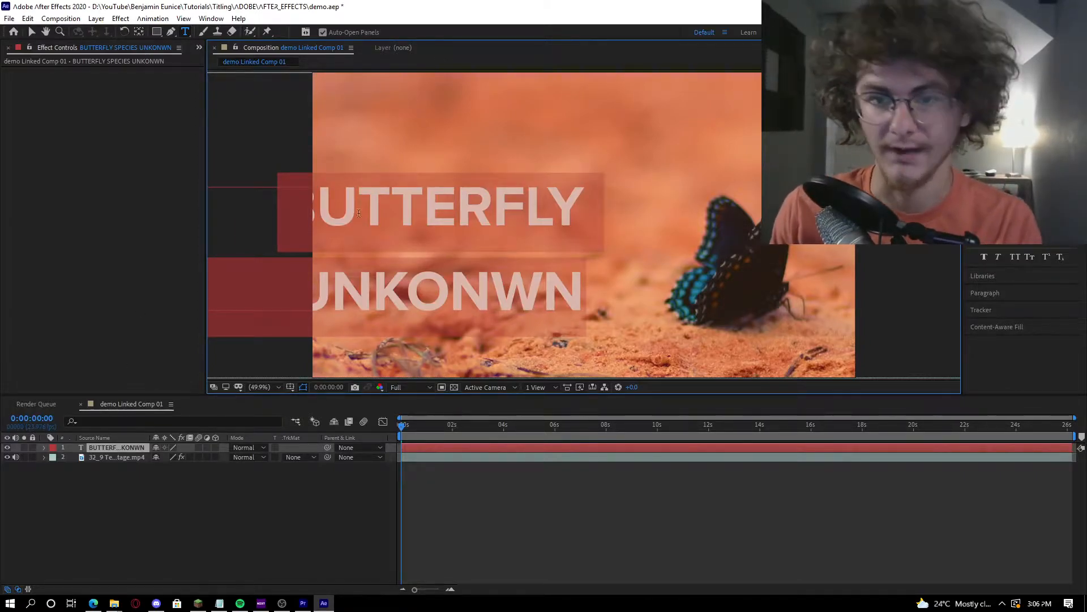
Shrink the selected two-line title text and tighten the spacing between its lines
drag(991, 174, 921, 174)
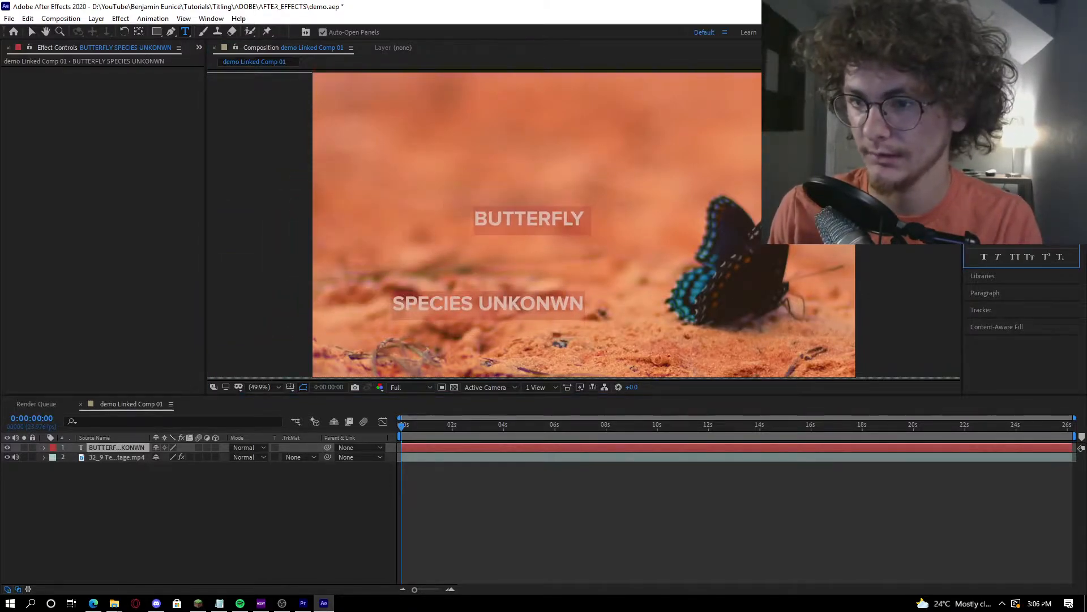
click(1074, 175)
click(1047, 187)
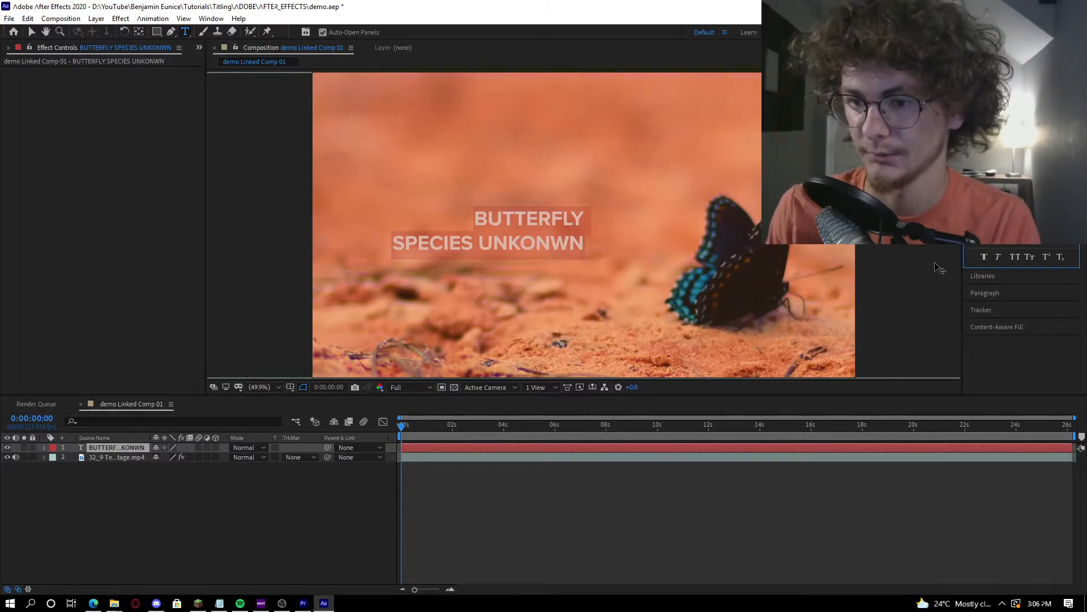
Left-align both lines of the title text
scroll(1000, 283, down, 3)
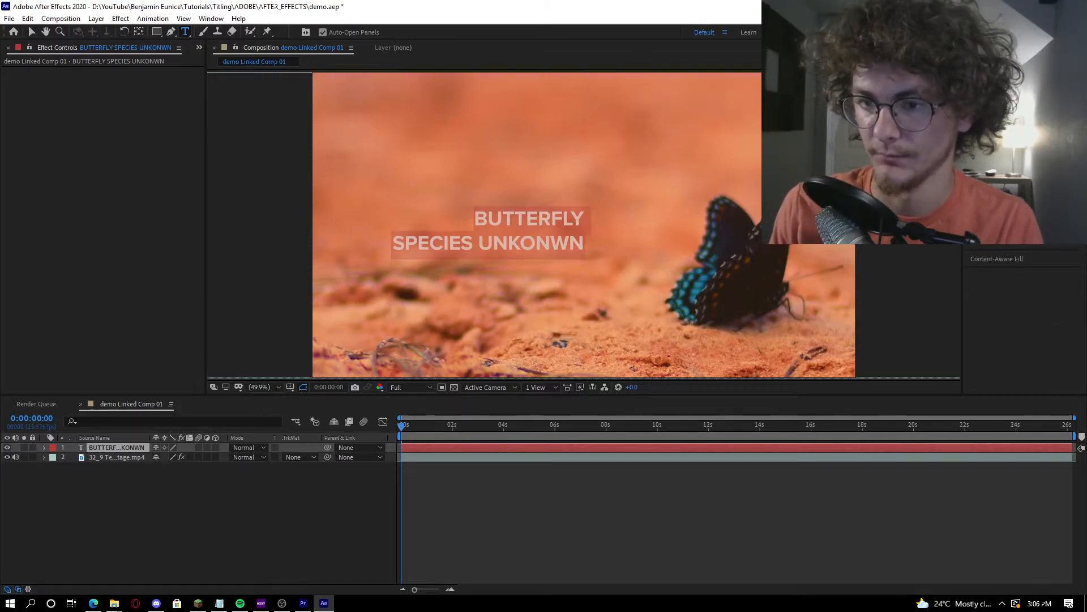
key(ctrl+shift+l)
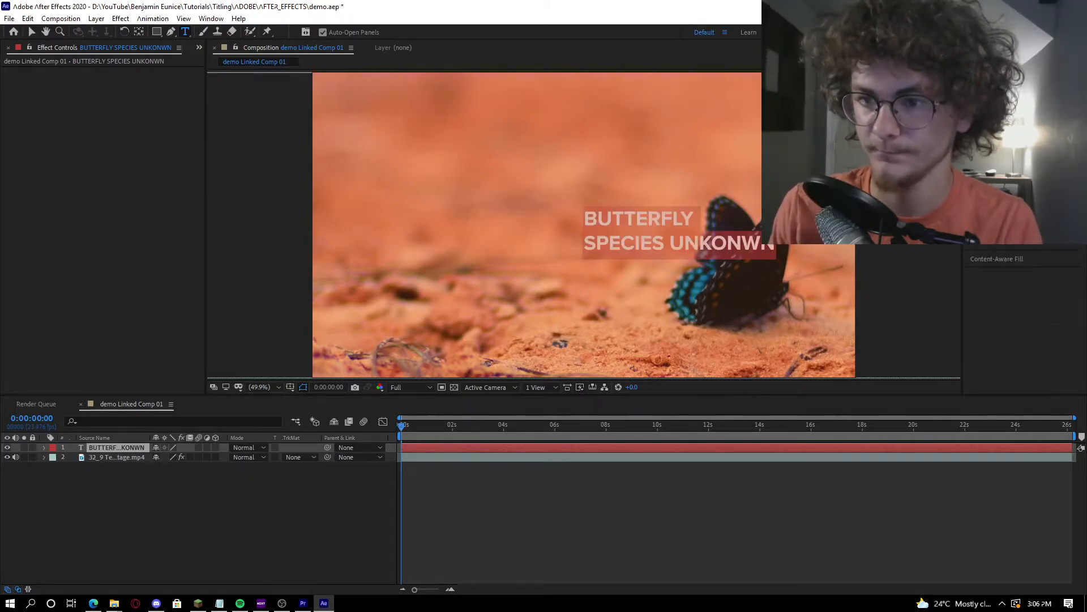
scroll(1019, 289, up, 3)
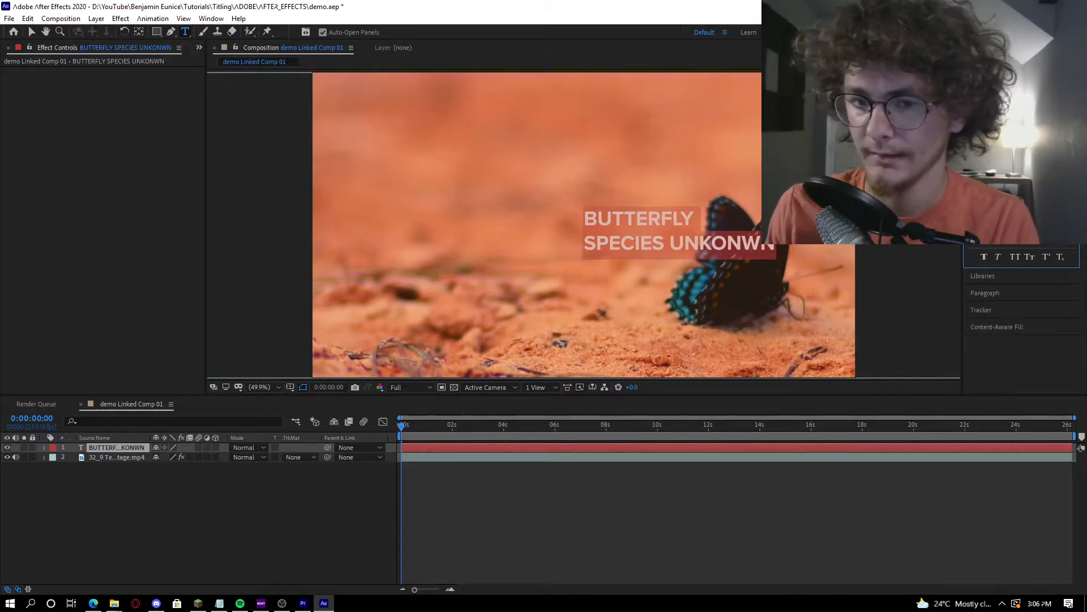
Set the font size of both title lines to 65
drag(991, 175, 989, 176)
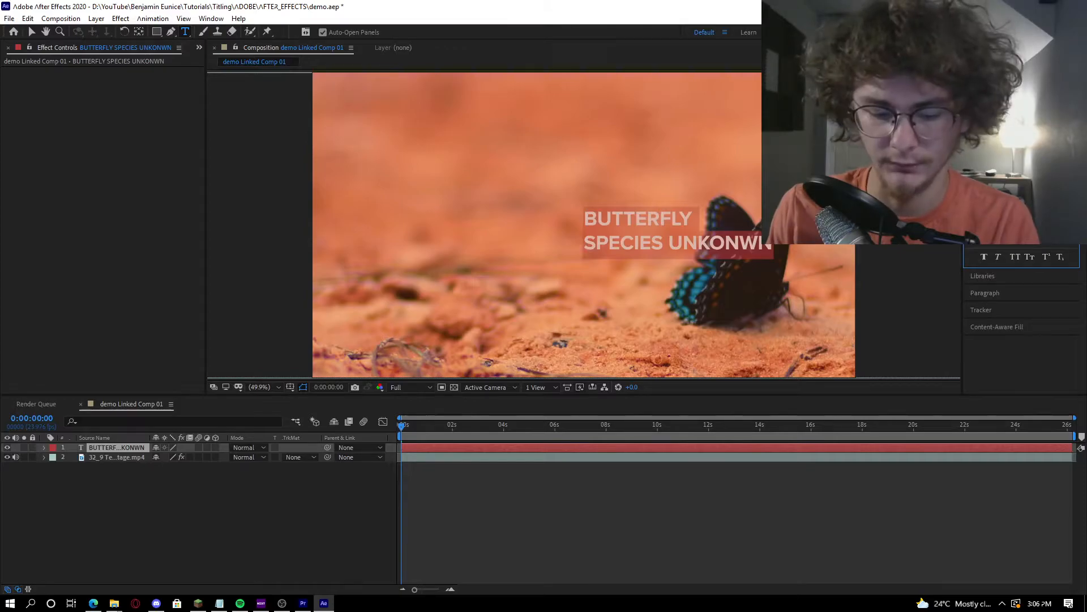
key(Return)
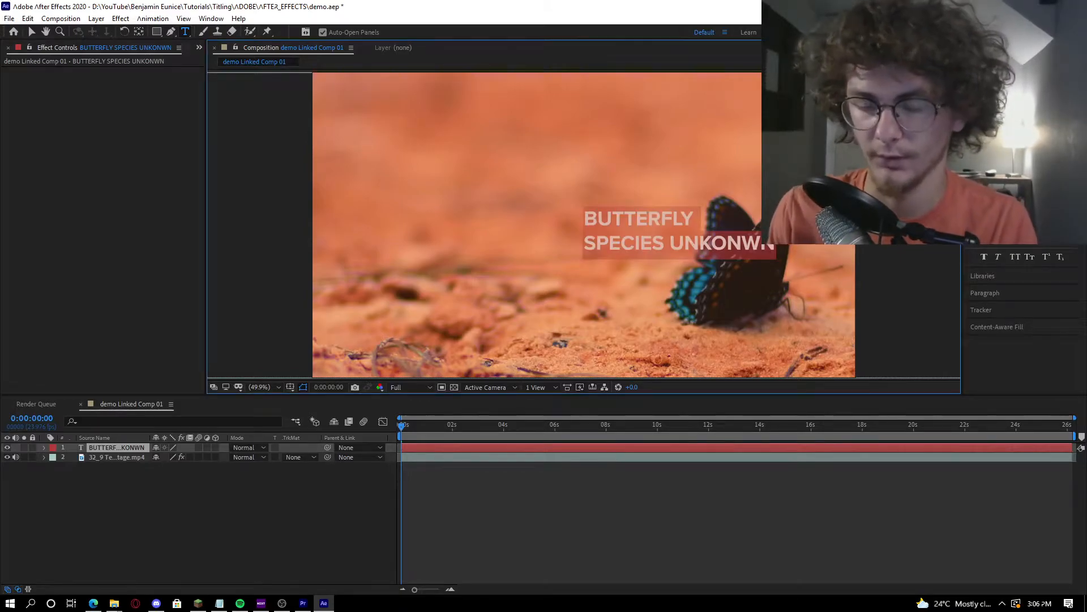
click(1013, 236)
text(65)
key(Return)
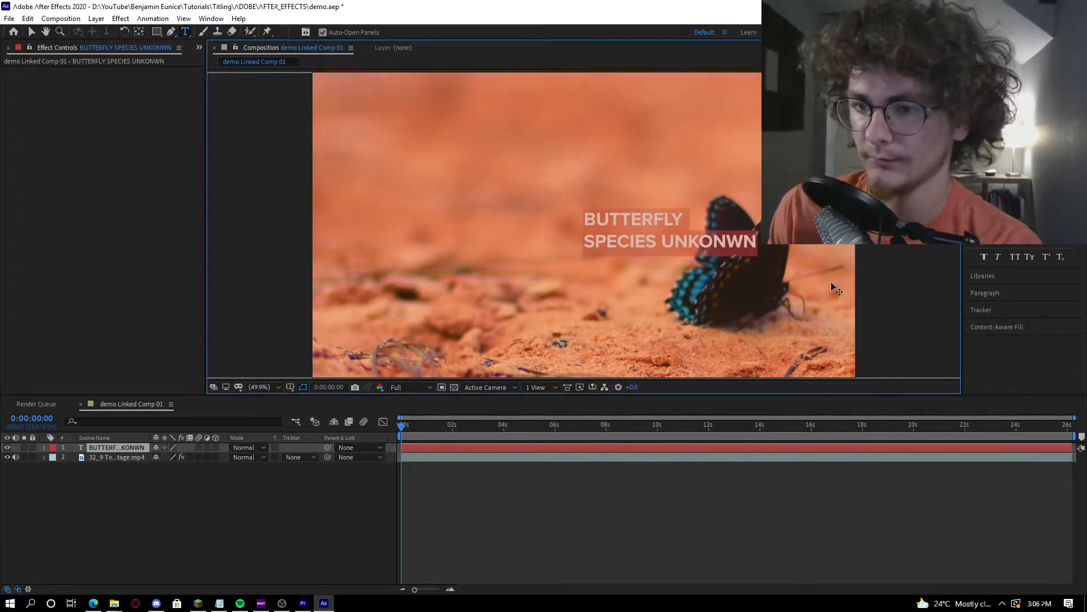
Select the "SPECIES UNKONWN" line and reduce its font size so it reads as a smaller subtitle, slightly narrower than "BUTTERFLY"
click(755, 243)
key(ctrl+shift+Left)
key(ctrl+shift+Left)
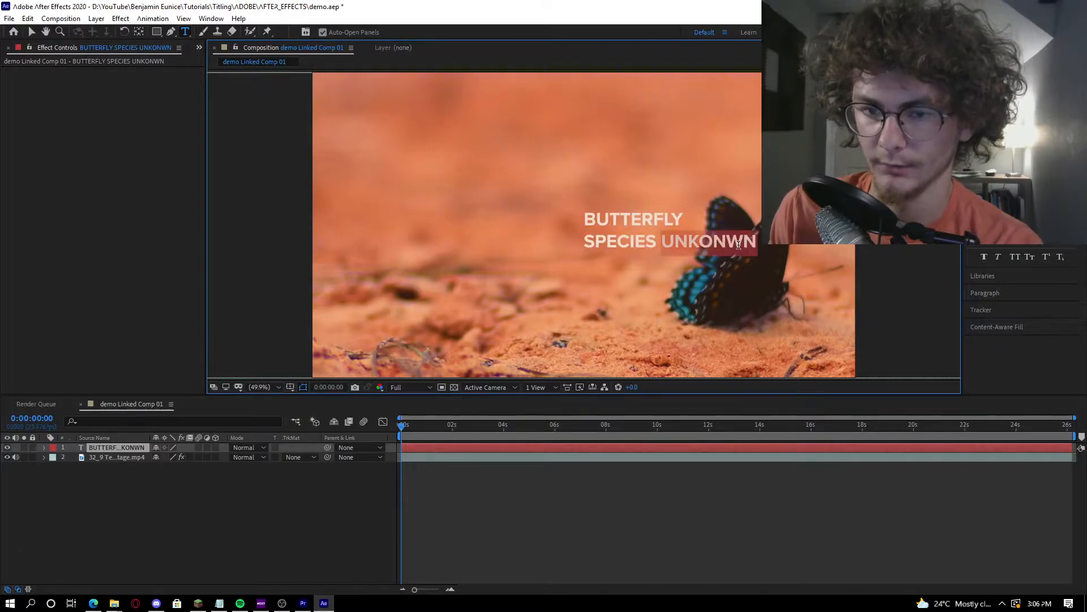
drag(995, 172, 969, 172)
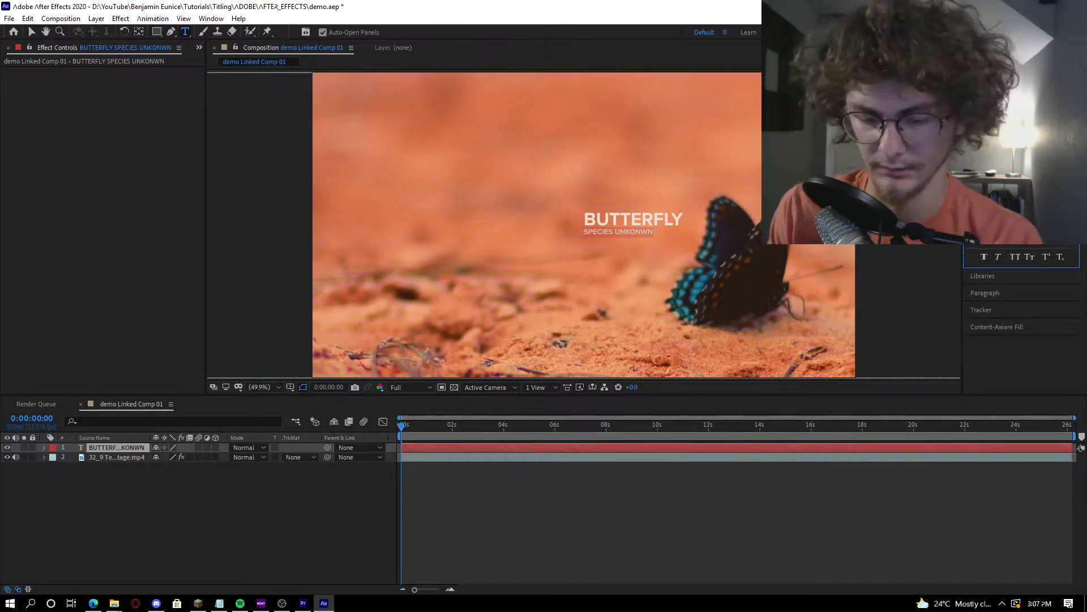
key(Return)
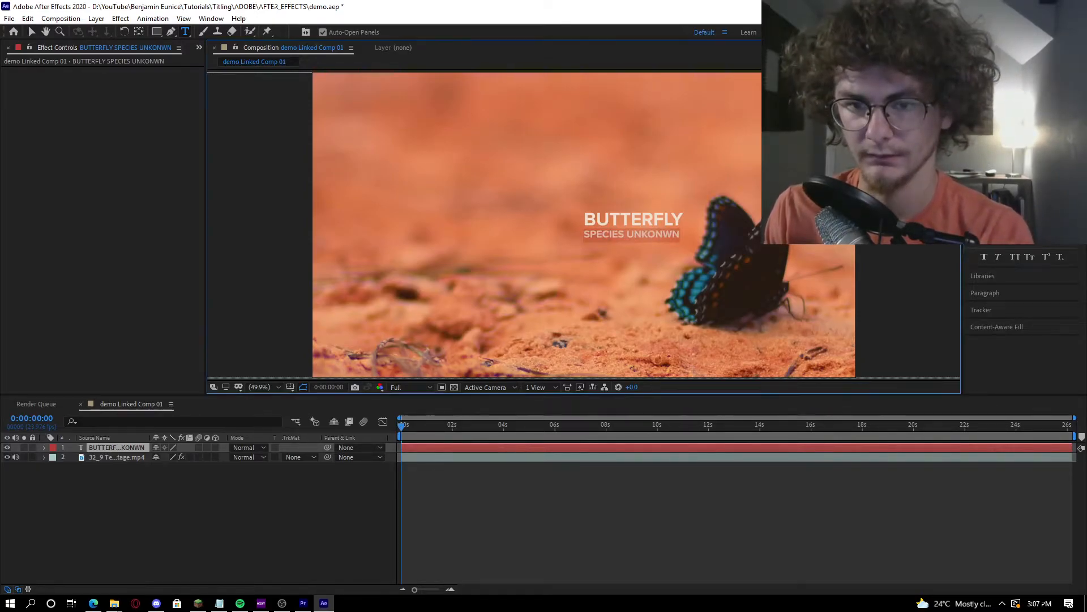
Increase the font size of the word "BUTTERFLY" and finish editing the text
double_click(635, 219)
click(1000, 236)
key(Return)
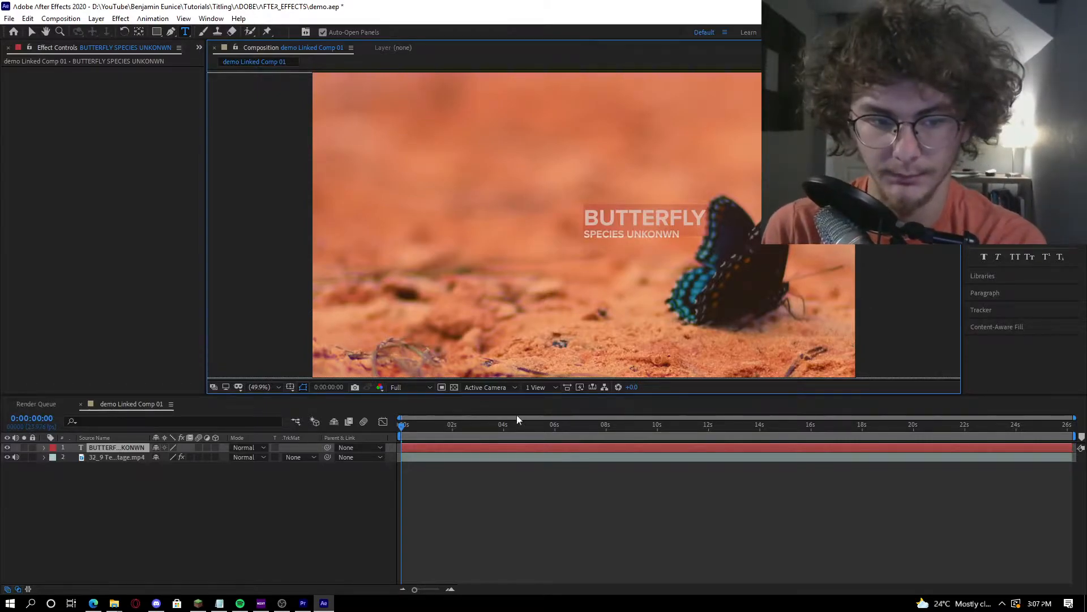
click(349, 504)
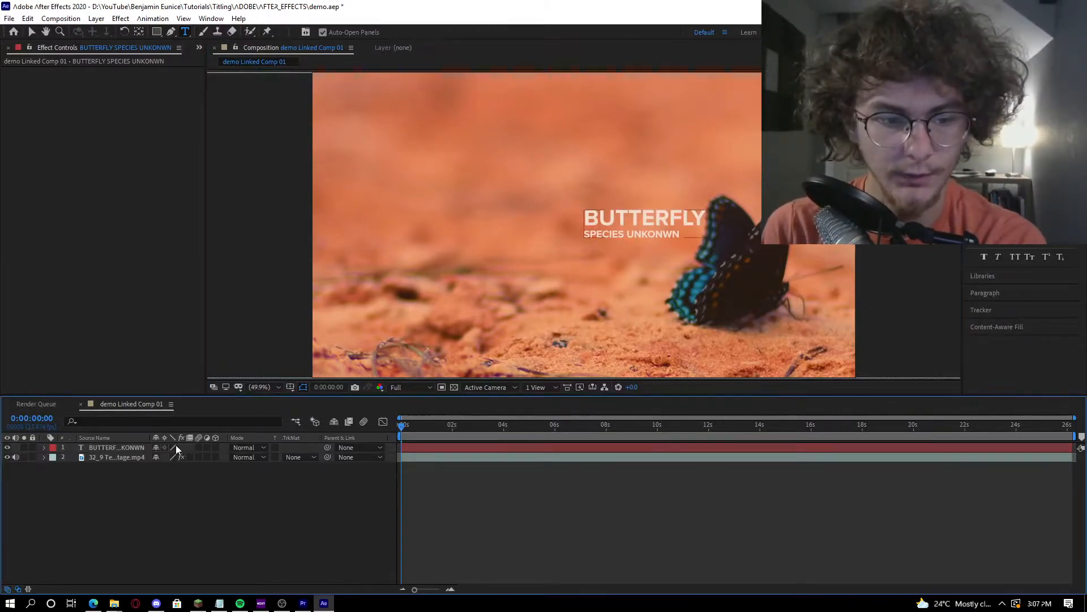
Move the title layer to the lower-left corner of the footage frame and deselect it
click(120, 448)
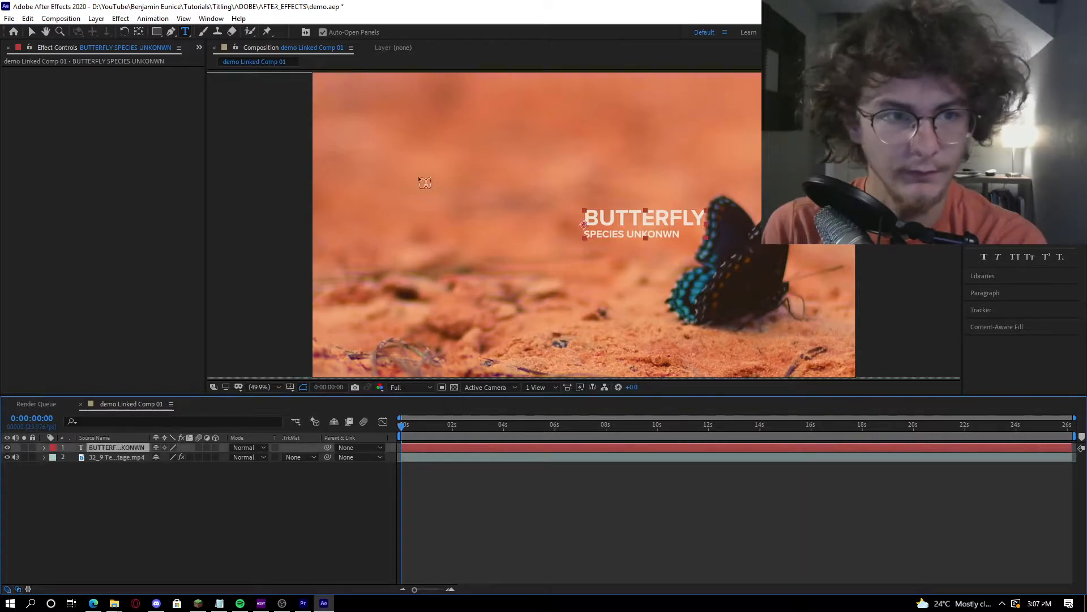
click(33, 33)
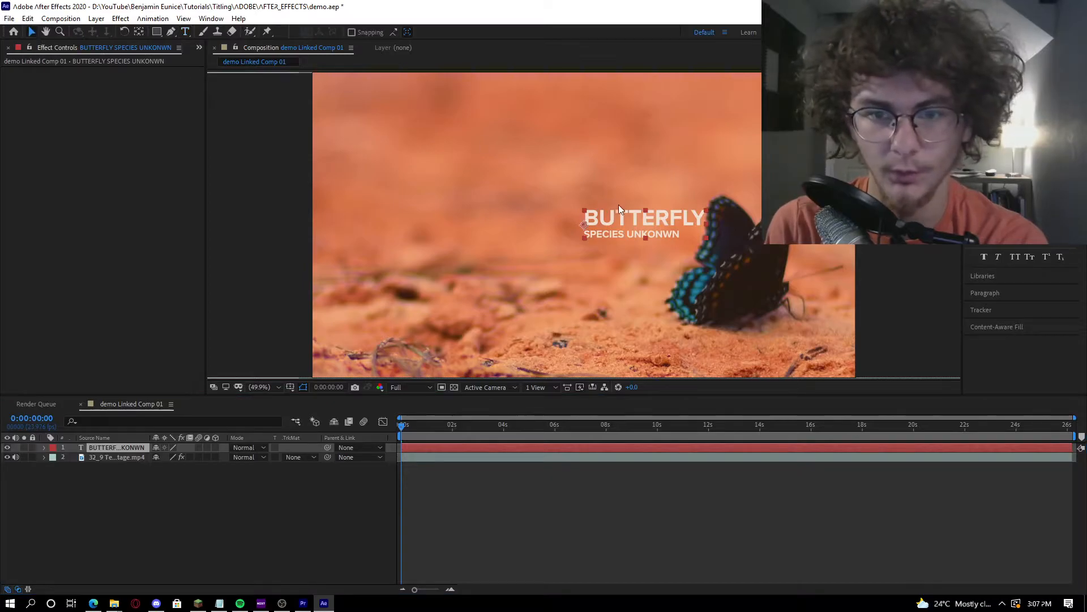
drag(606, 221, 394, 352)
click(575, 533)
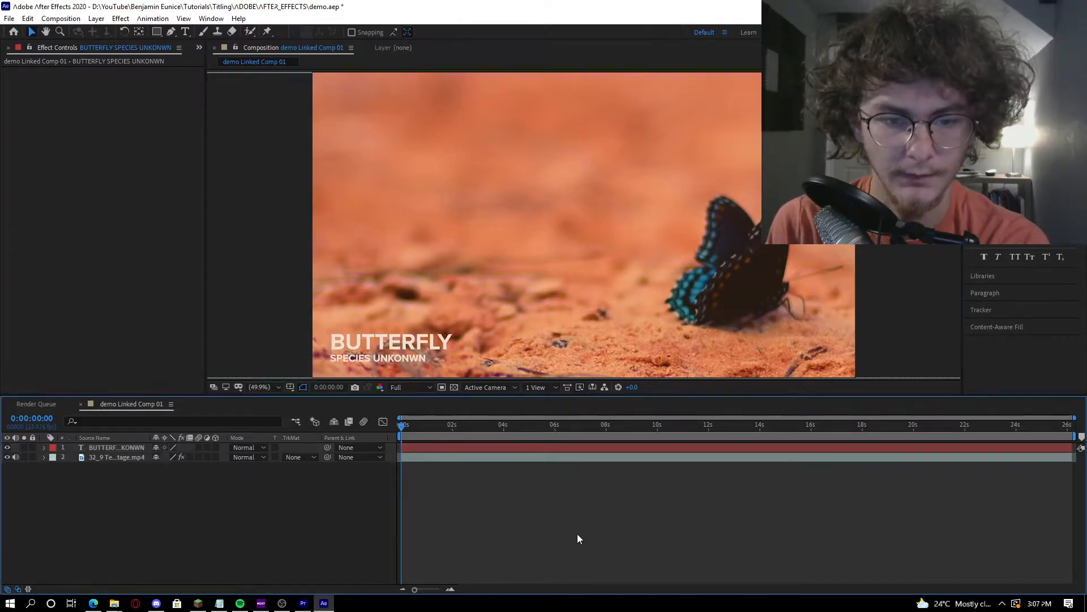
Correct the spelling of the subtitle line to "SPECIES UNKNOWN"
double_click(368, 360)
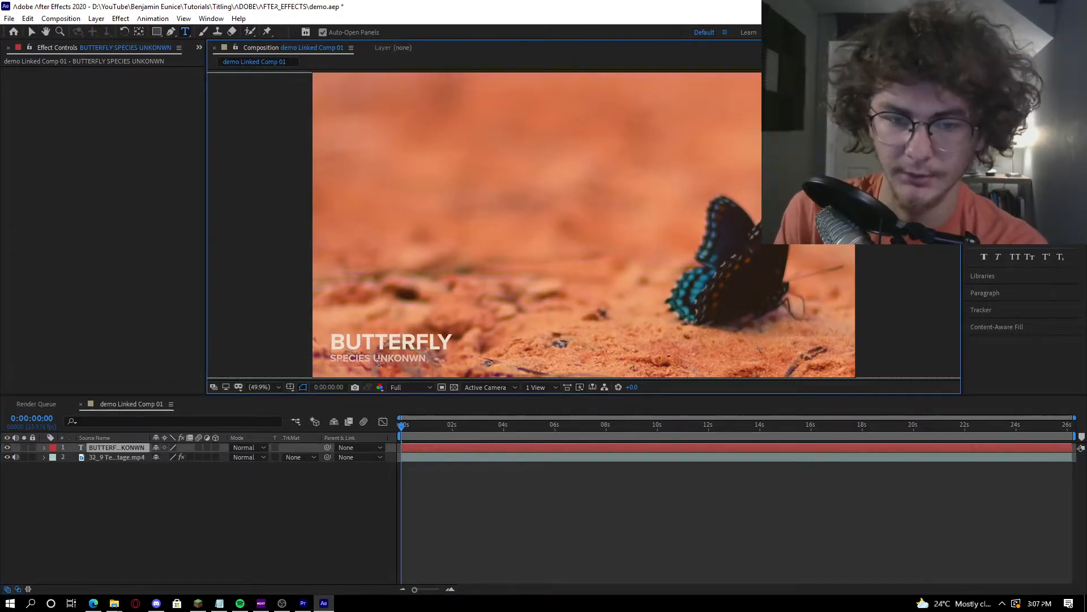
click(401, 355)
key(Delete)
text(N)
click(345, 558)
Change the fill color of the "SPECIES UNKNOWN" line to light blue AAC8D4
click(362, 361)
click(1056, 151)
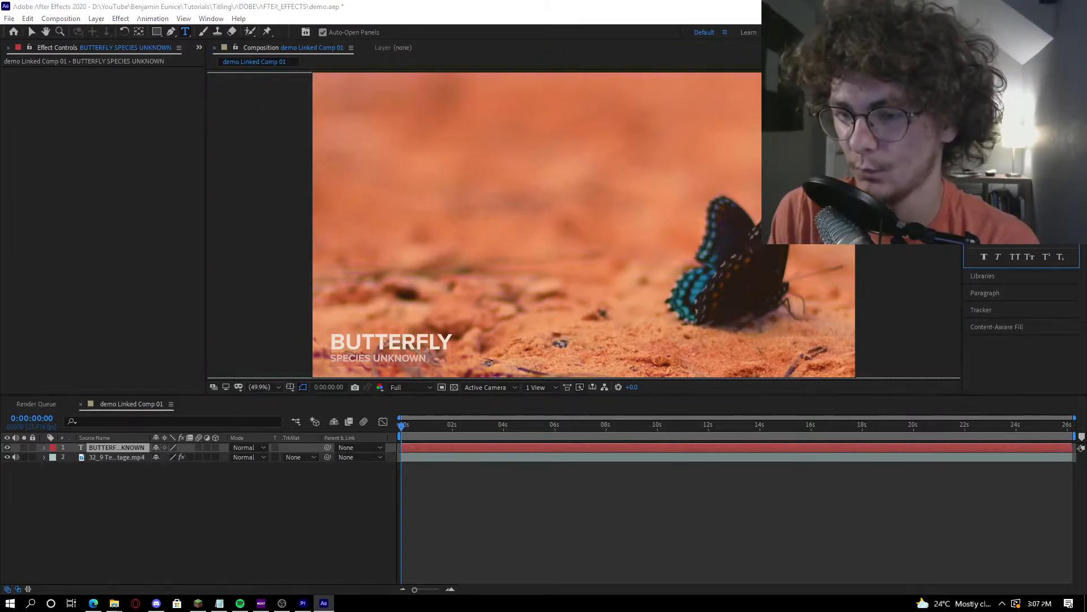
mouse_move(423, 323)
mouse_down()
mouse_move(383, 333)
mouse_move(444, 337)
mouse_move(395, 352)
mouse_up()
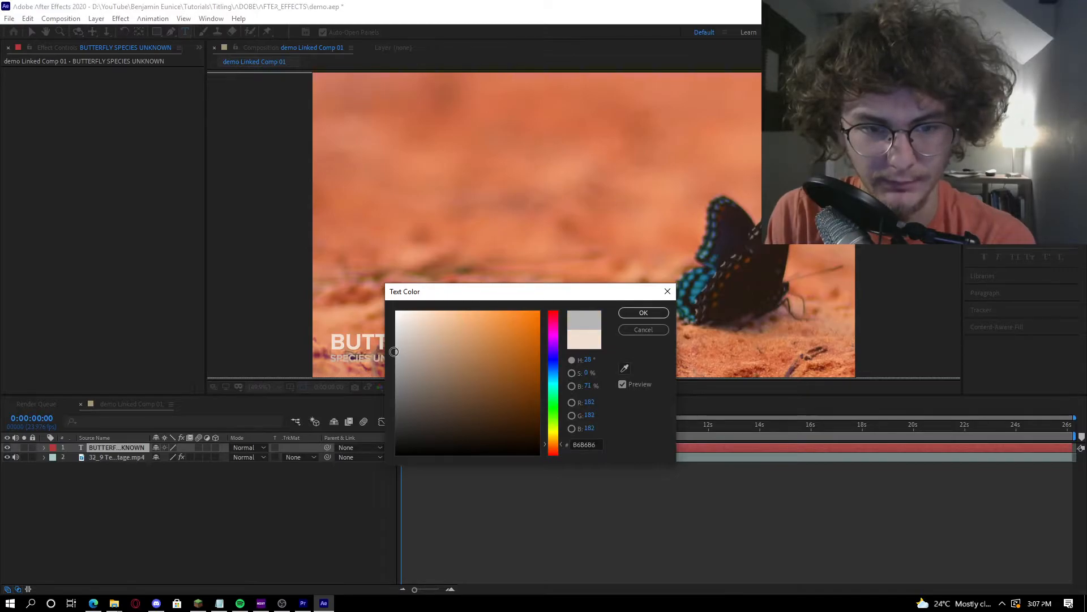
click(553, 366)
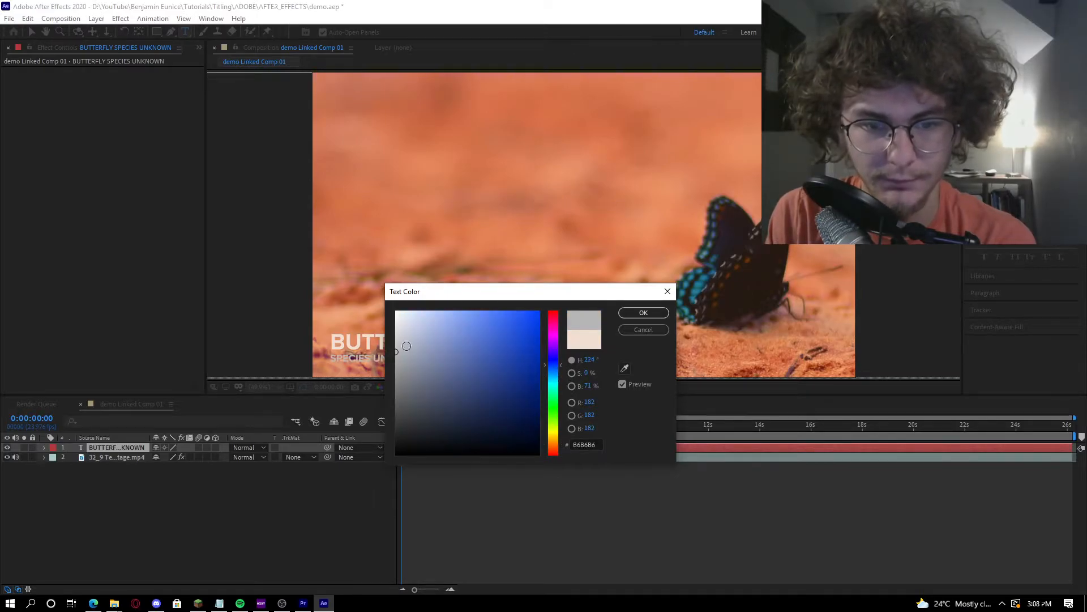
click(552, 376)
drag(415, 347, 424, 335)
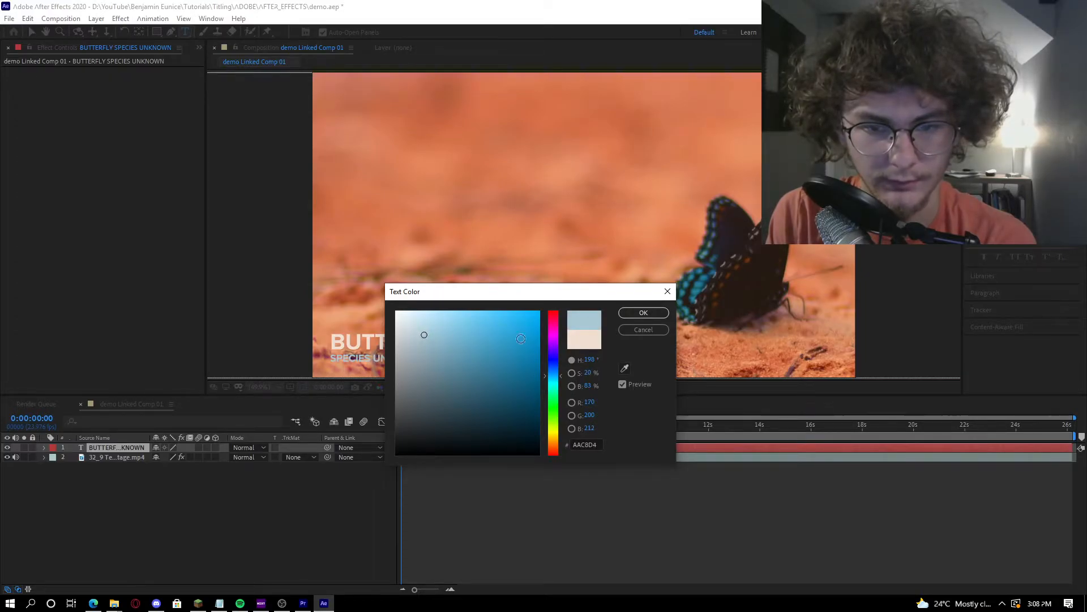
click(643, 313)
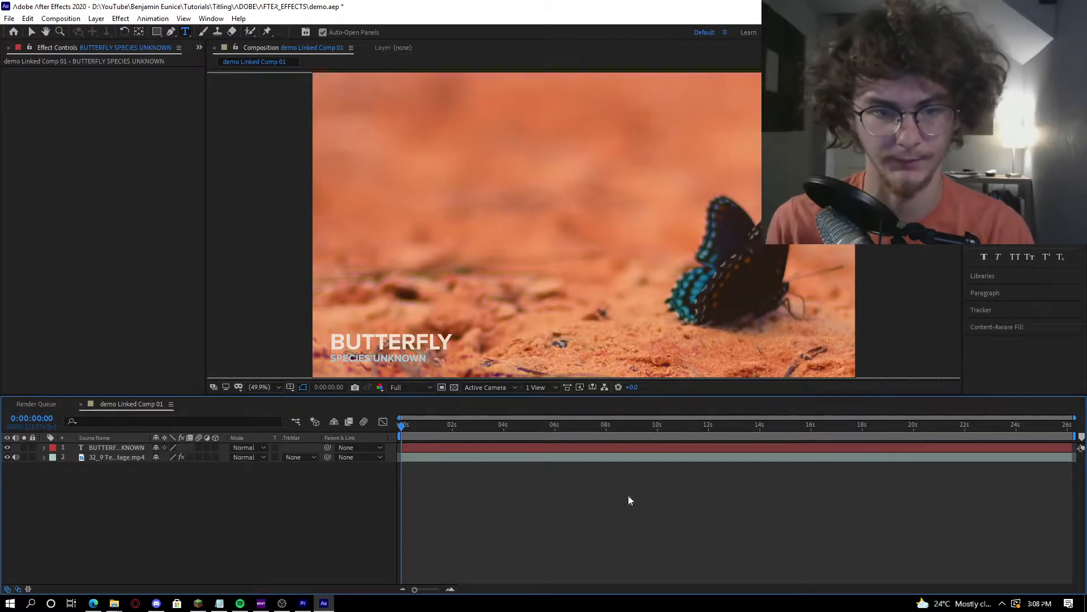
Change the fill color of "BUTTERFLY" to pure white and scrub the opening footage to check the title
double_click(391, 342)
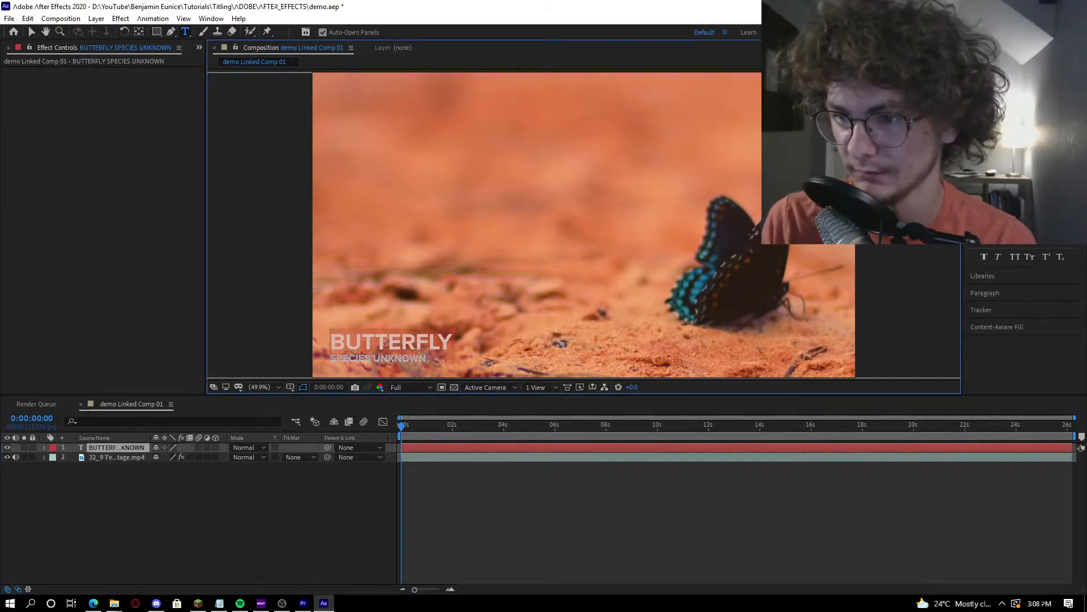
click(1049, 152)
drag(439, 337, 392, 307)
click(643, 313)
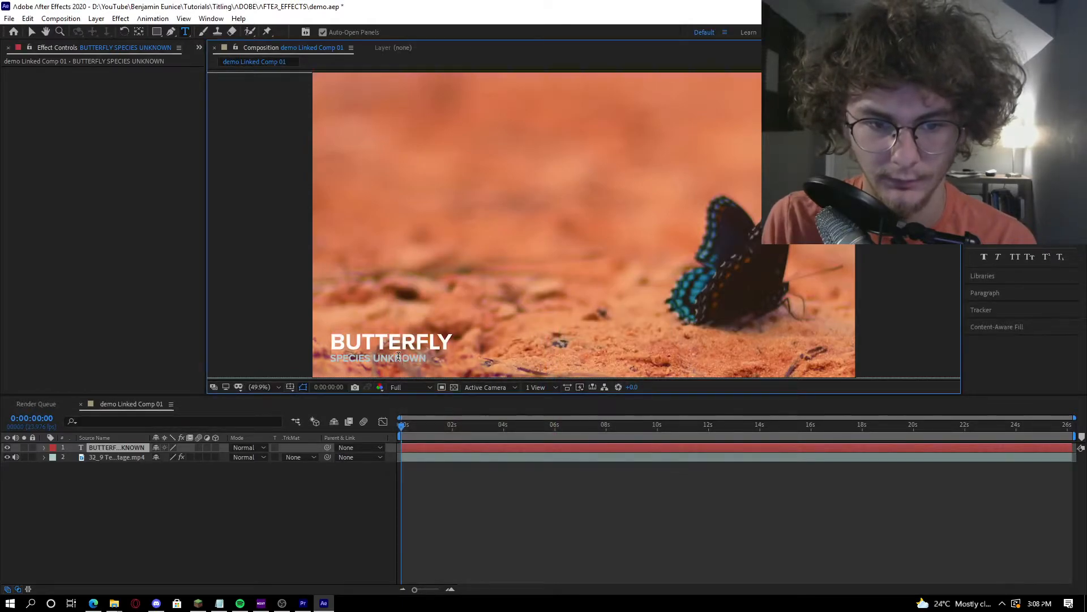
click(436, 527)
mouse_move(412, 427)
mouse_down()
mouse_move(468, 436)
mouse_move(399, 426)
mouse_up()
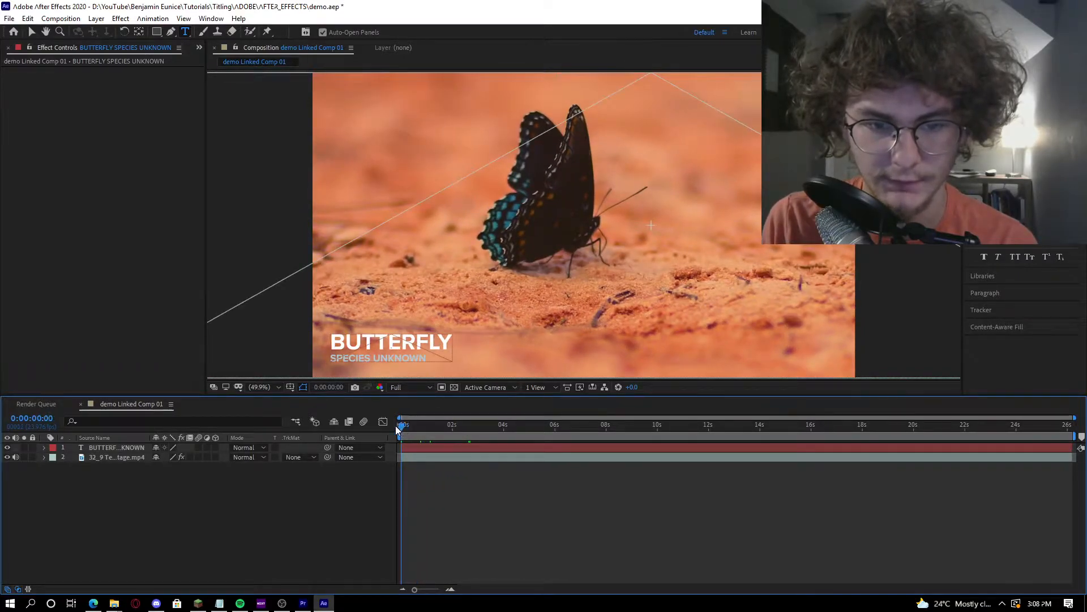
Recolor the "SPECIES UNKNOWN" line light gray D3D3D3 and scrub to about 0:00:02:17 to check it against the footage
click(384, 362)
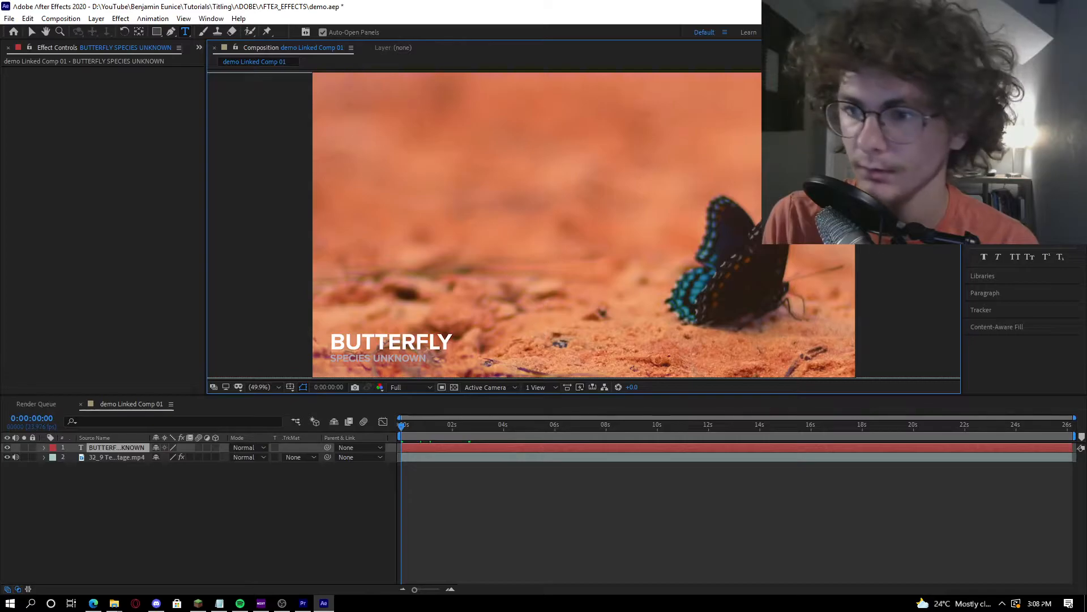
click(1058, 150)
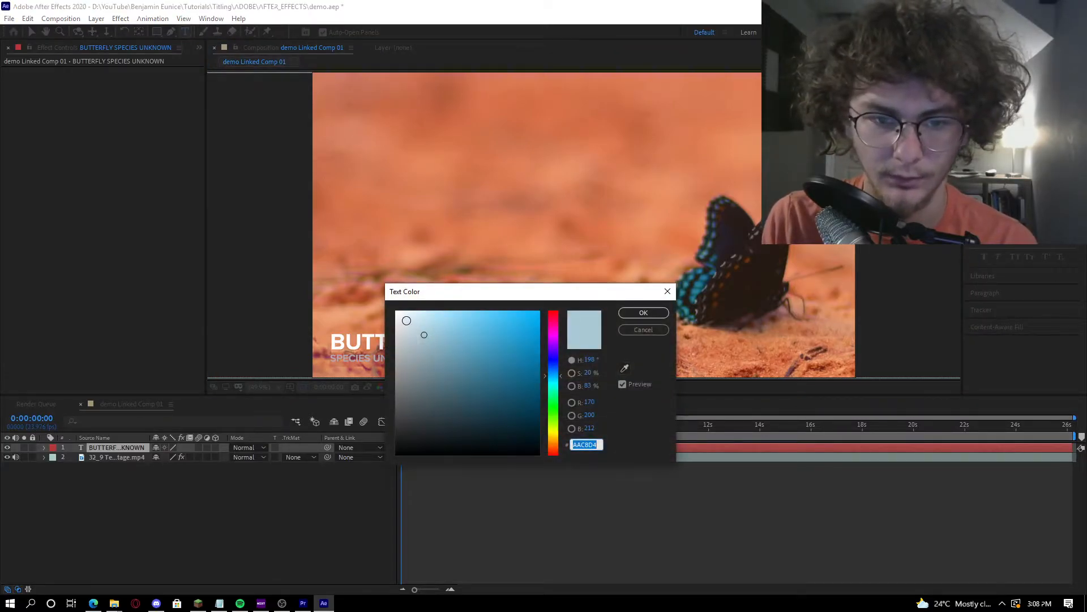
drag(424, 335, 389, 335)
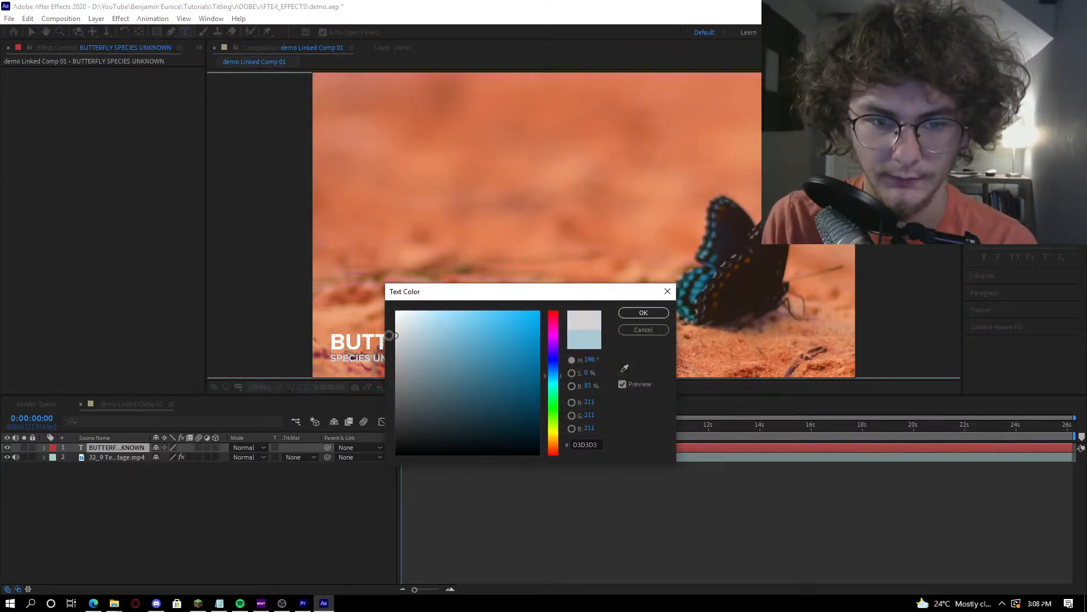
click(643, 313)
drag(441, 426, 470, 434)
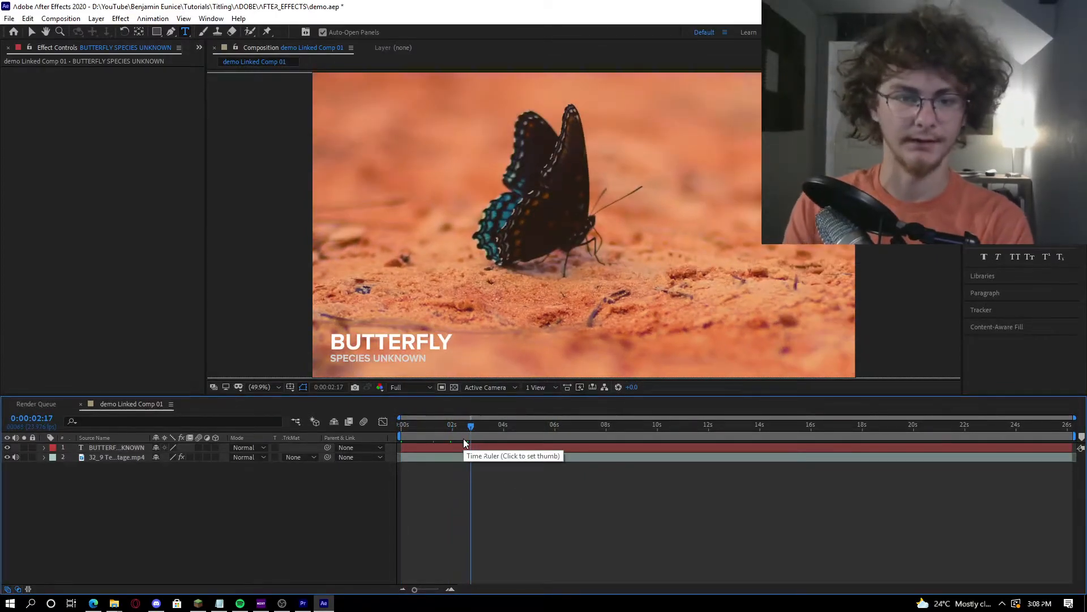
Reveal the title layer's properties and scrub the composition from its start to 0:00:00:23
key(Home)
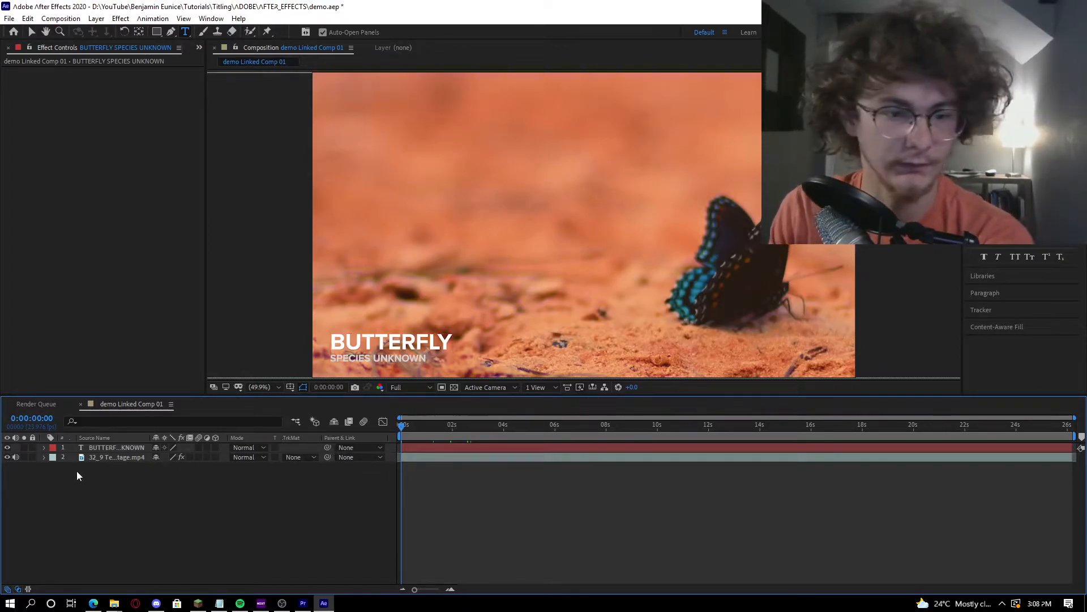
click(45, 447)
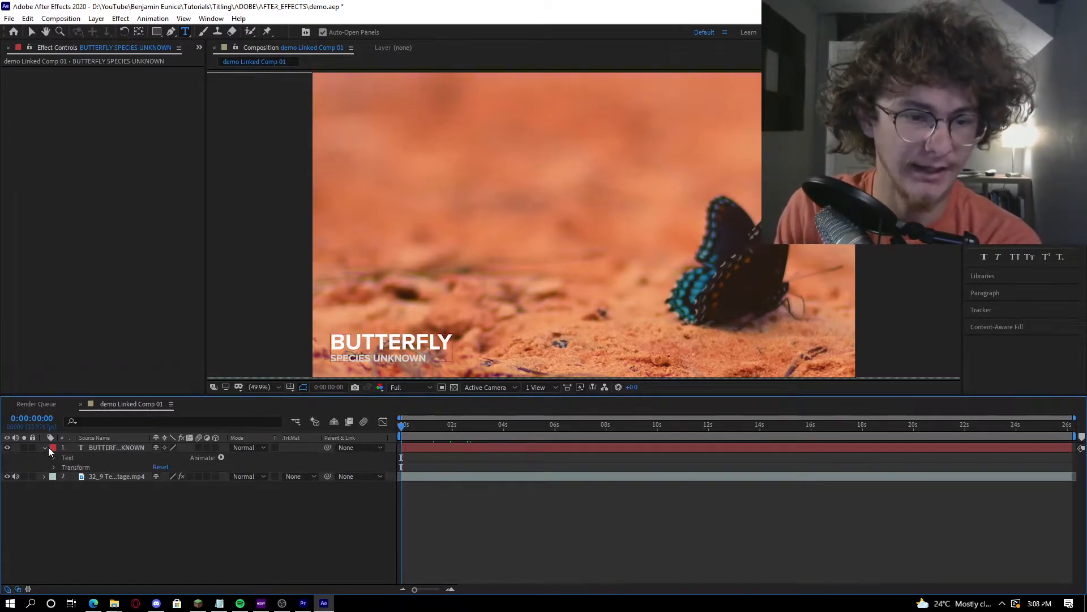
click(96, 448)
drag(403, 425, 426, 426)
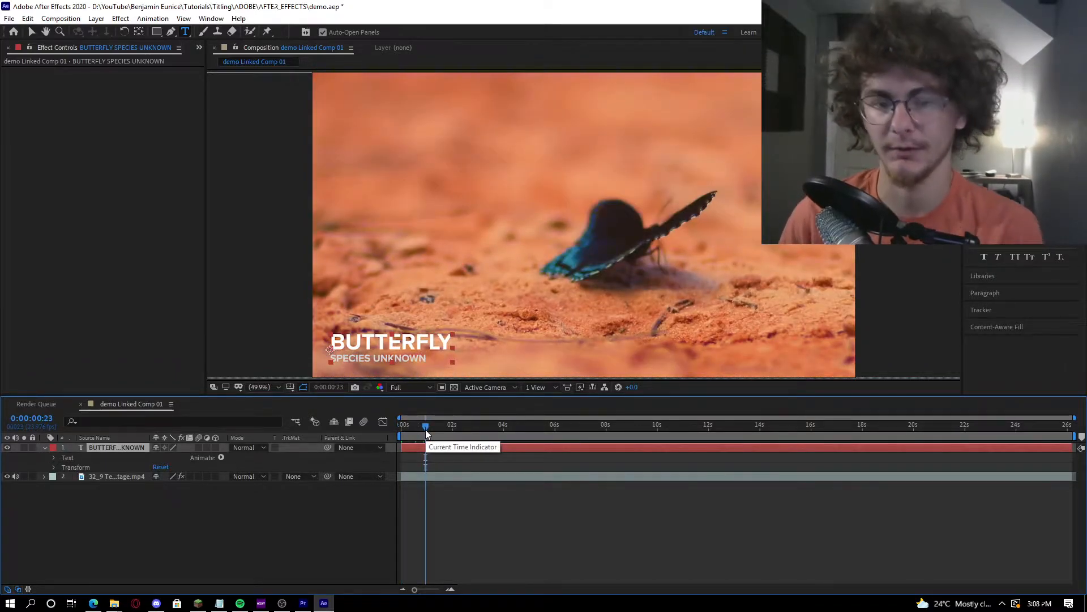
Switch to Premiere Pro, move the playhead onto the linked composition clip and open the Editing workspace
click(303, 604)
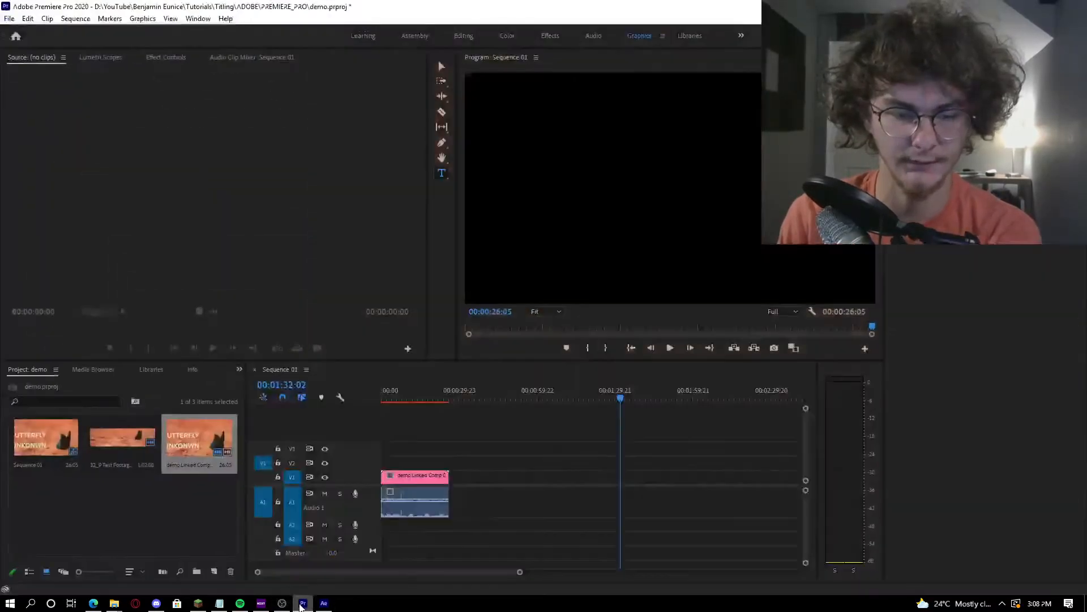
click(321, 604)
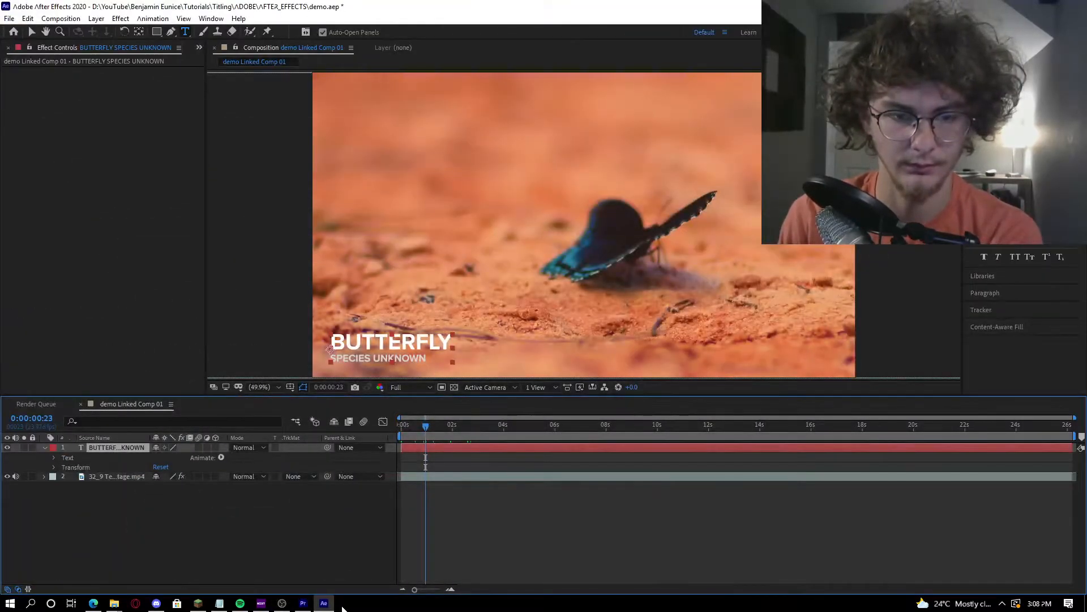
click(303, 603)
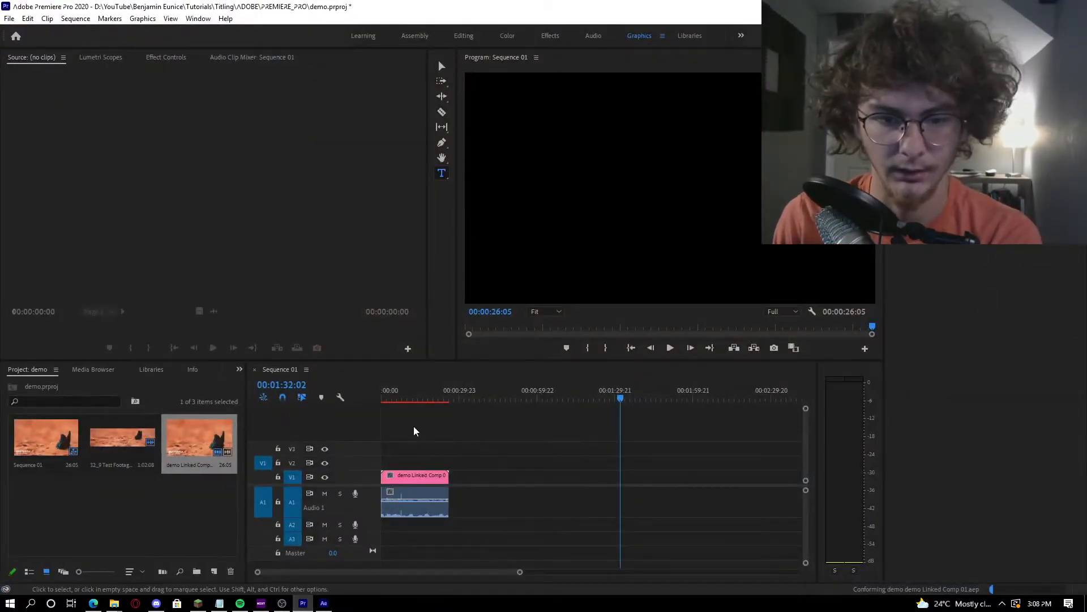
drag(558, 426, 396, 419)
click(473, 37)
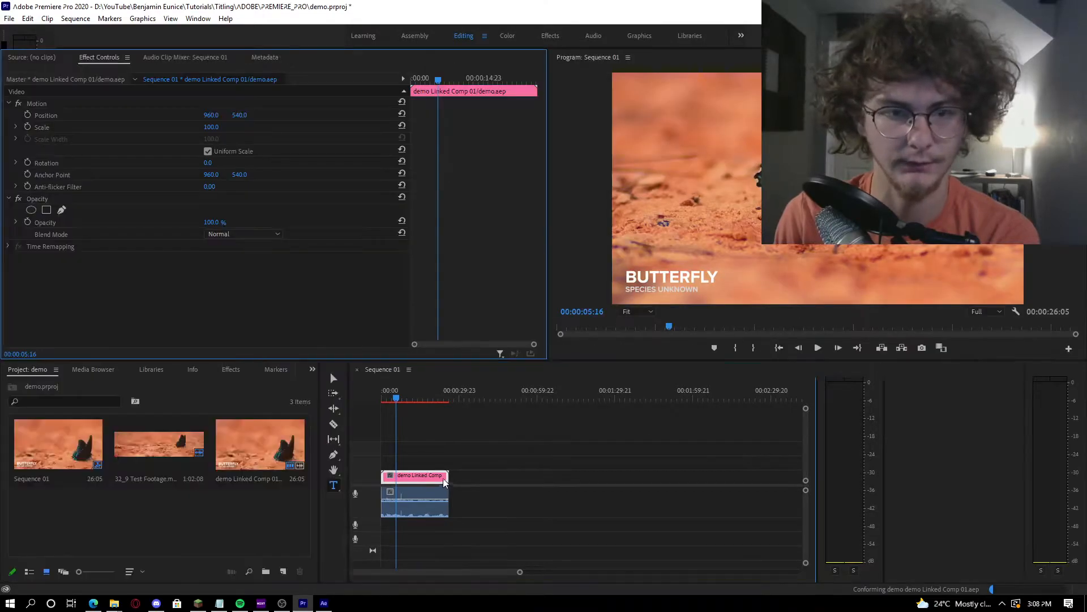
Try fading in the whole linked clip with opacity keyframes of 0% at the start and 100% at 00:00:02:20
drag(500, 400, 492, 399)
click(27, 222)
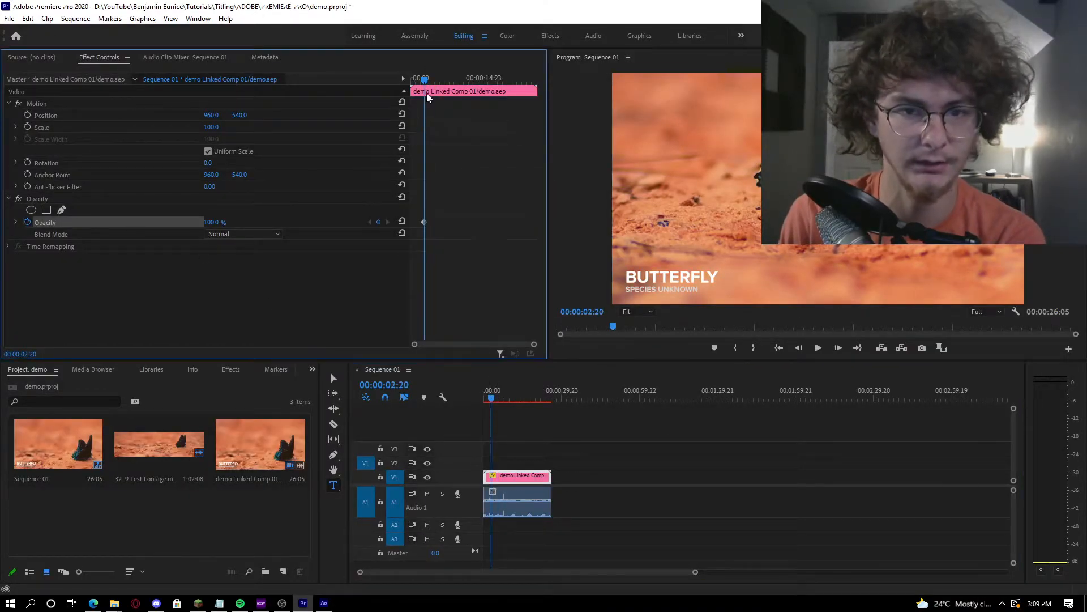
key(Home)
click(212, 222)
text(0)
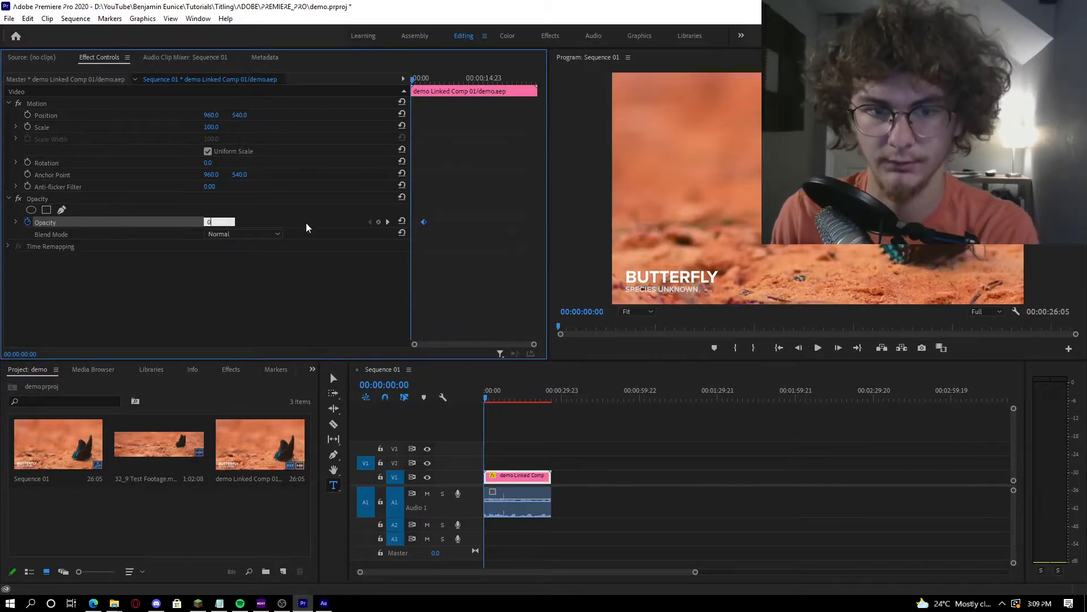
key(Return)
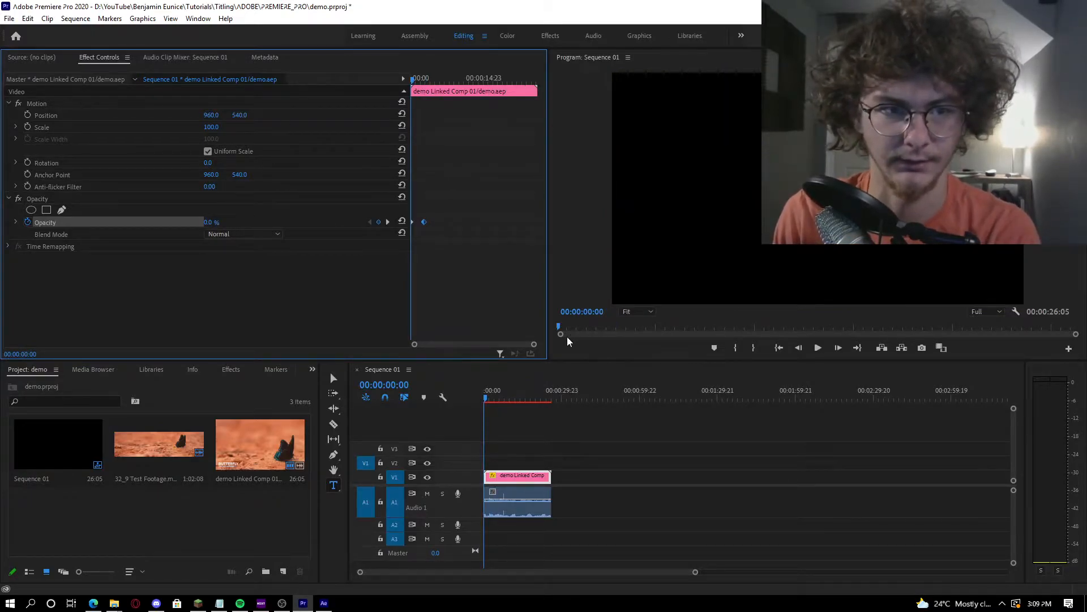
Undo the opacity keyframes on the linked composition clip
key(ctrl+z)
click(522, 477)
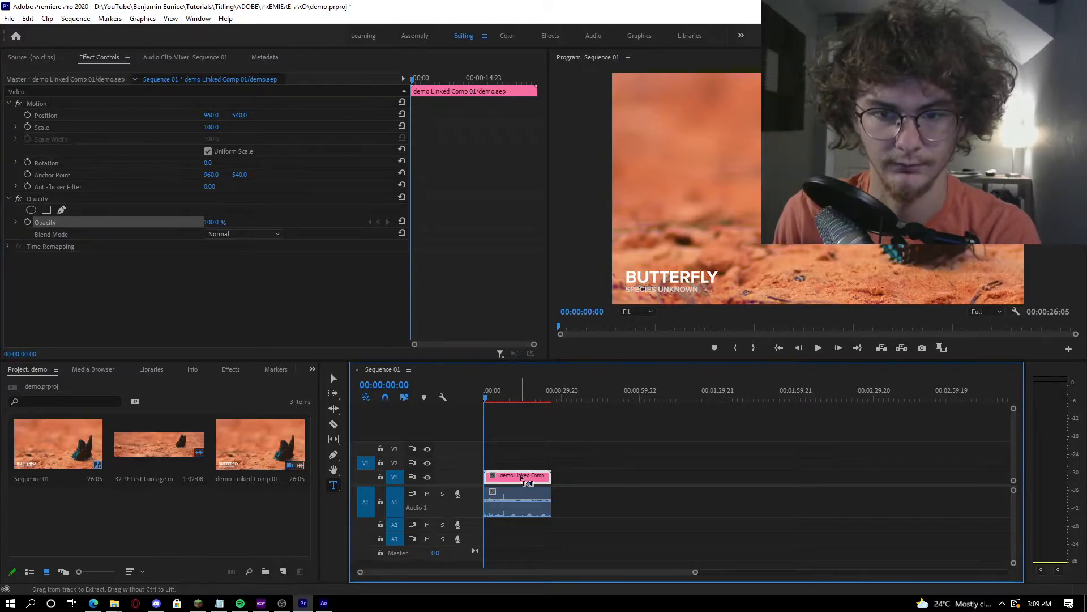
key(ctrl+shift+z)
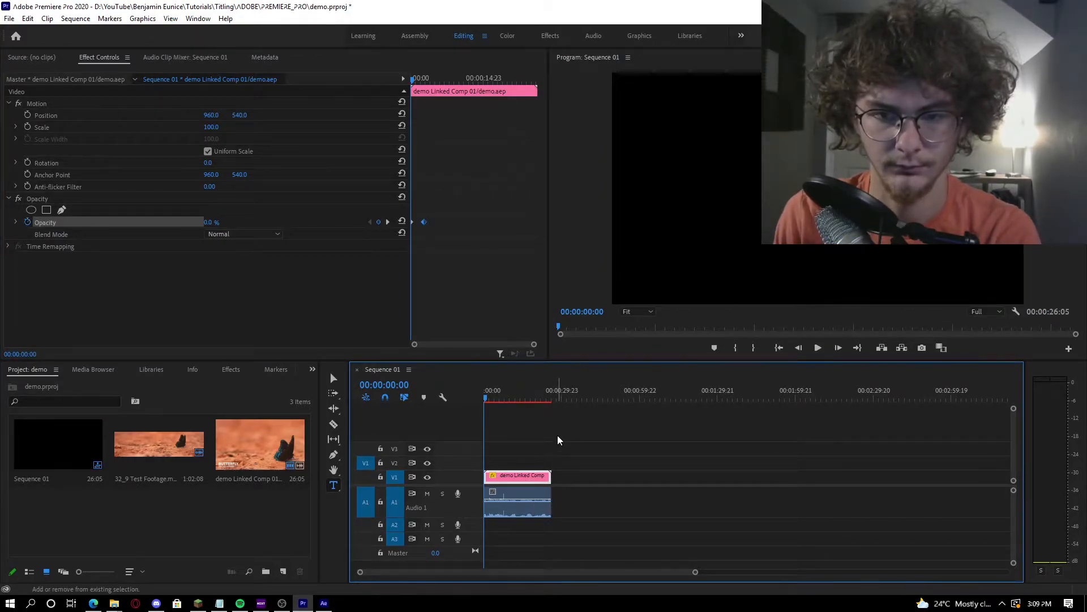
key(ctrl+z)
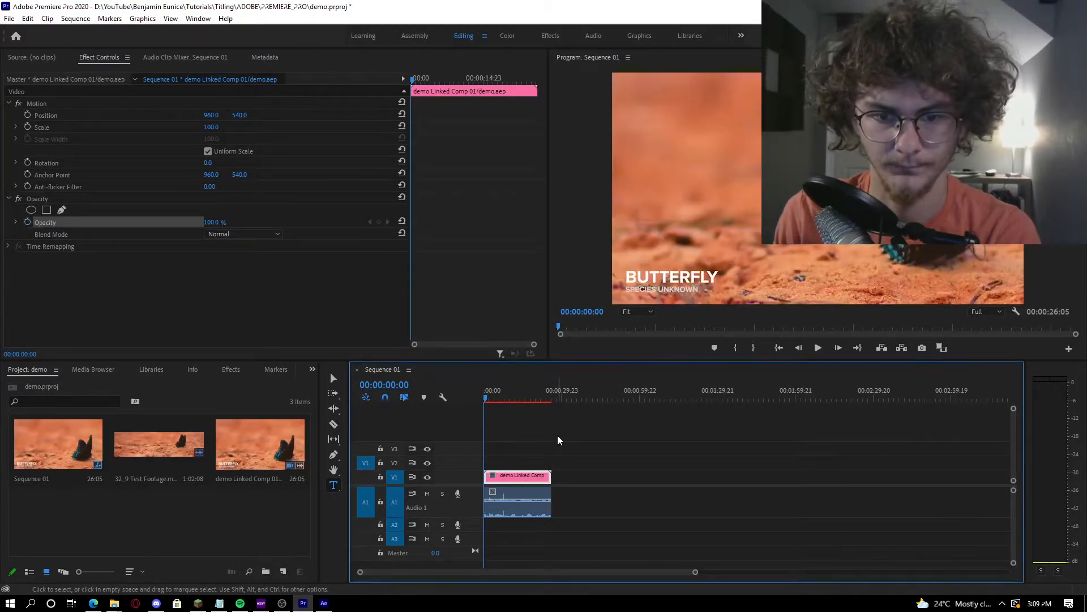
Check the title over the sequence at 00:00:04:19 and 00:00:20:11
click(496, 400)
drag(465, 404, 497, 397)
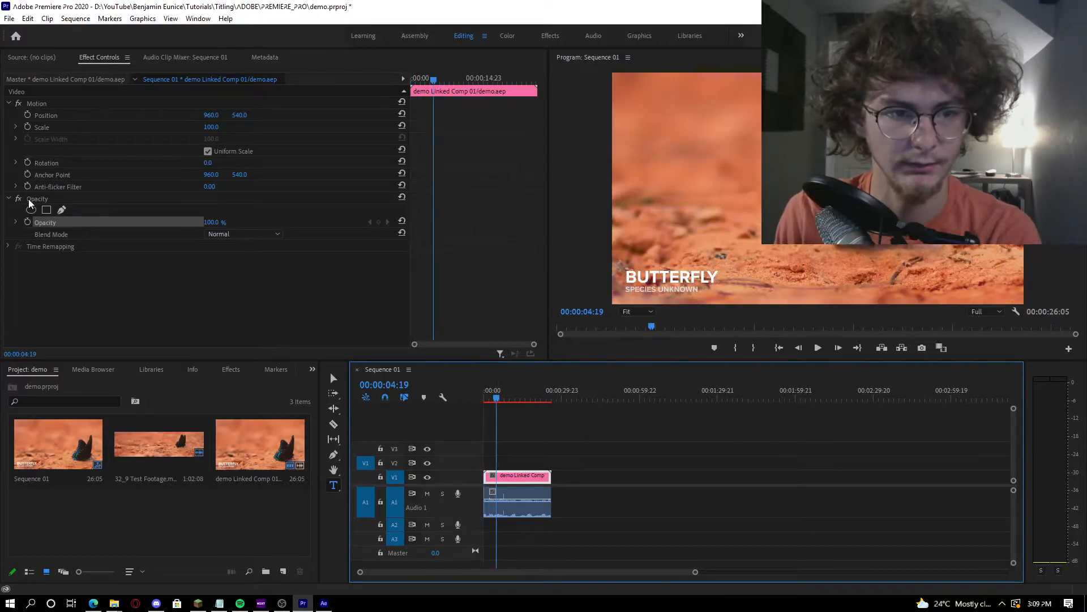
click(536, 398)
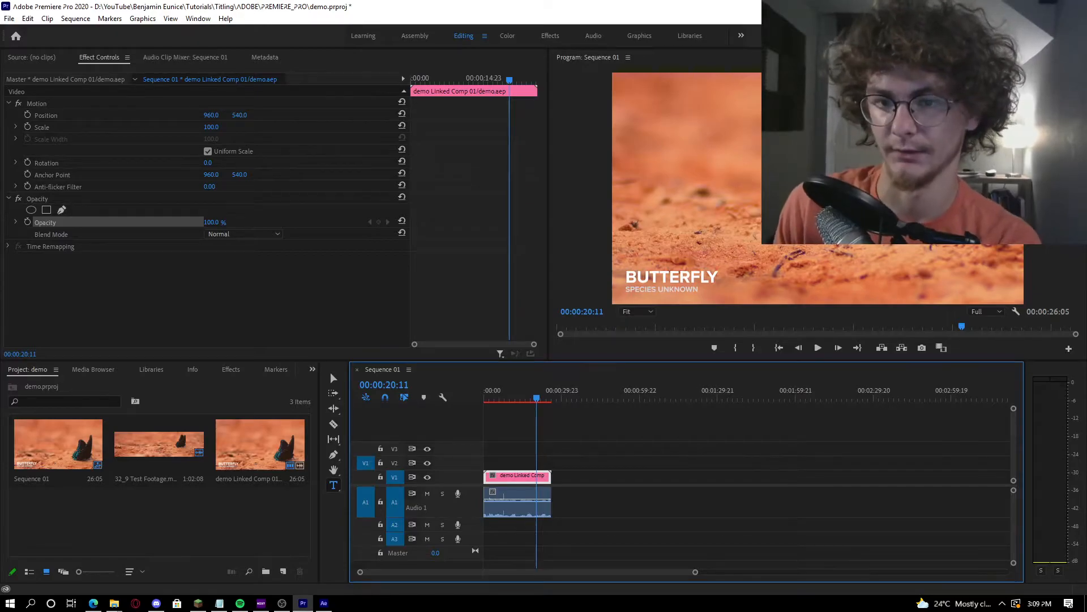
Switch back to After Effects and preview the first second of the composition
key(alt+Tab)
click(415, 425)
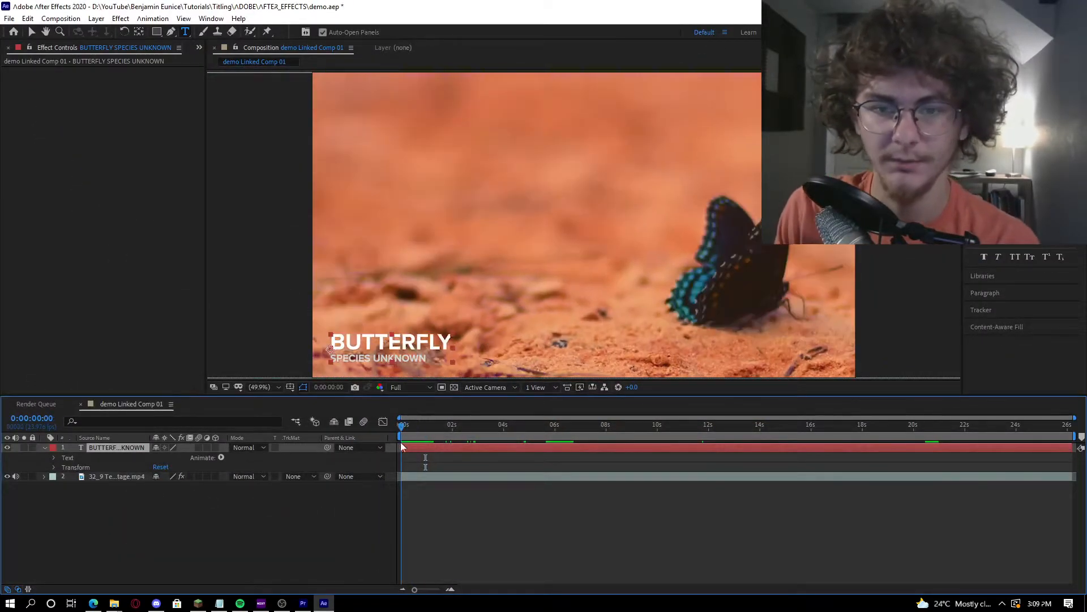
key(space)
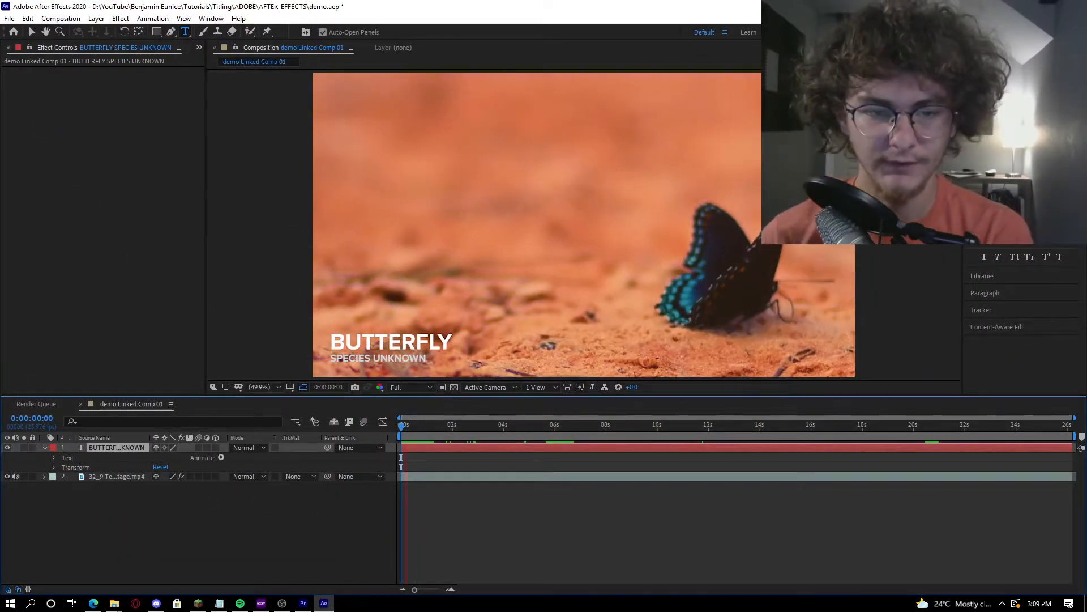
key(space)
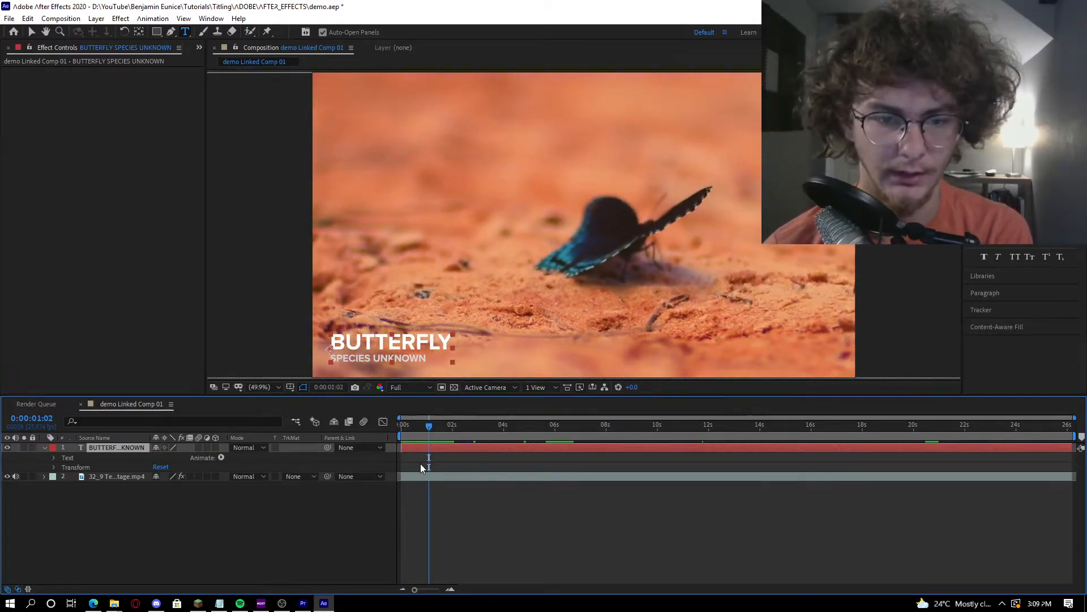
Keyframe the title layer's opacity at 100% at 0:00:02:00 and 0% at the start to fade it in
drag(427, 429, 453, 431)
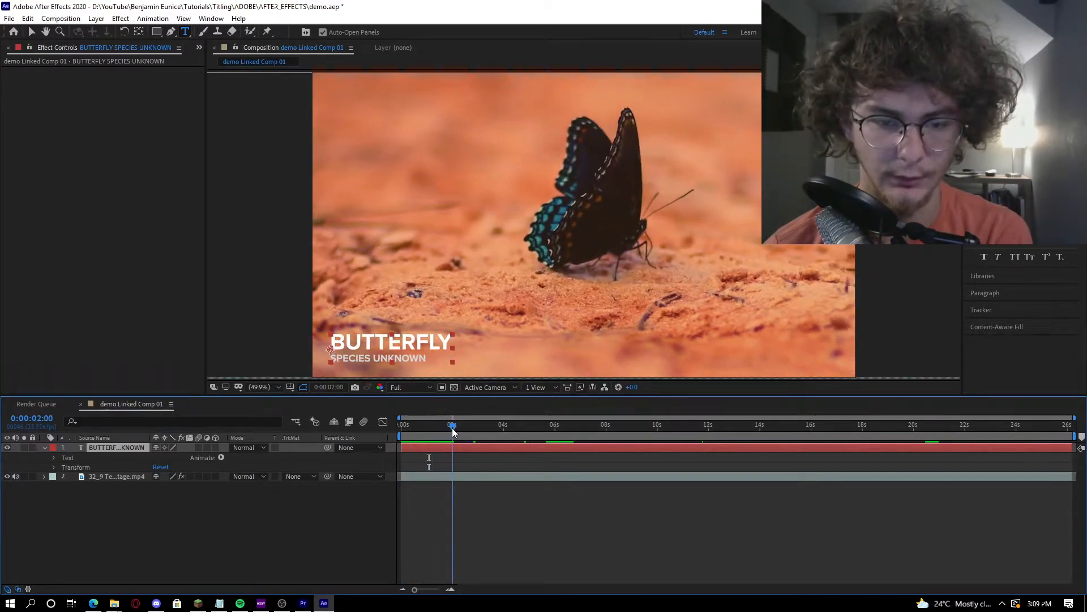
click(54, 467)
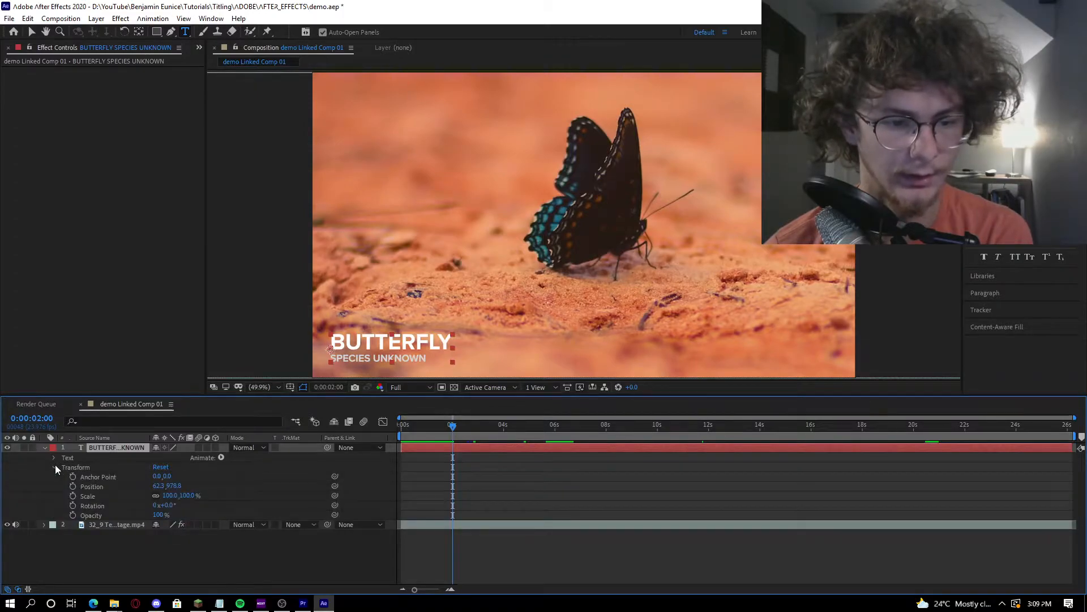
click(73, 514)
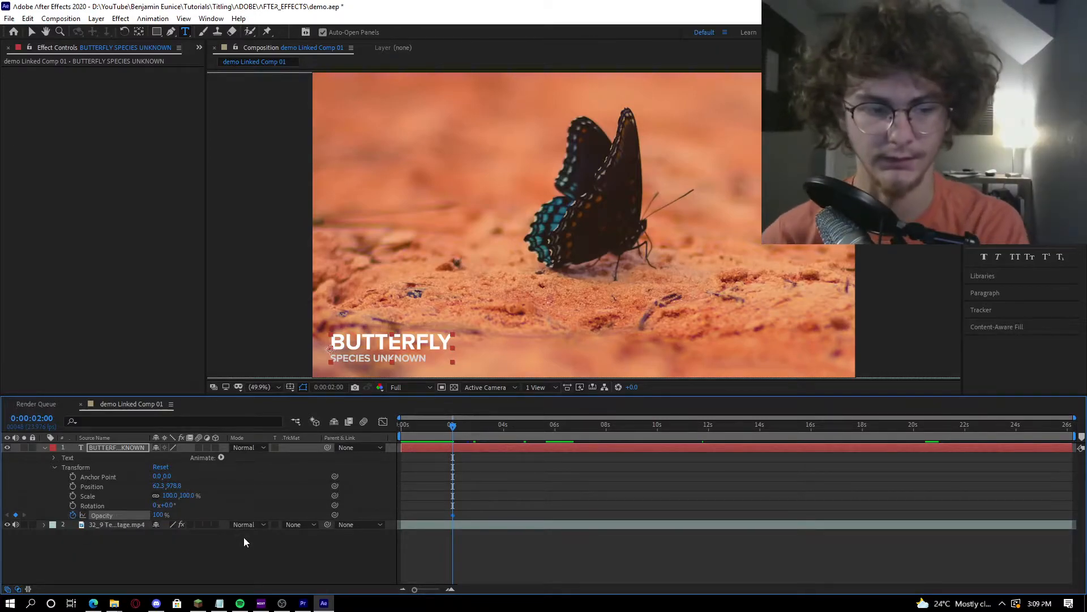
drag(460, 423, 394, 441)
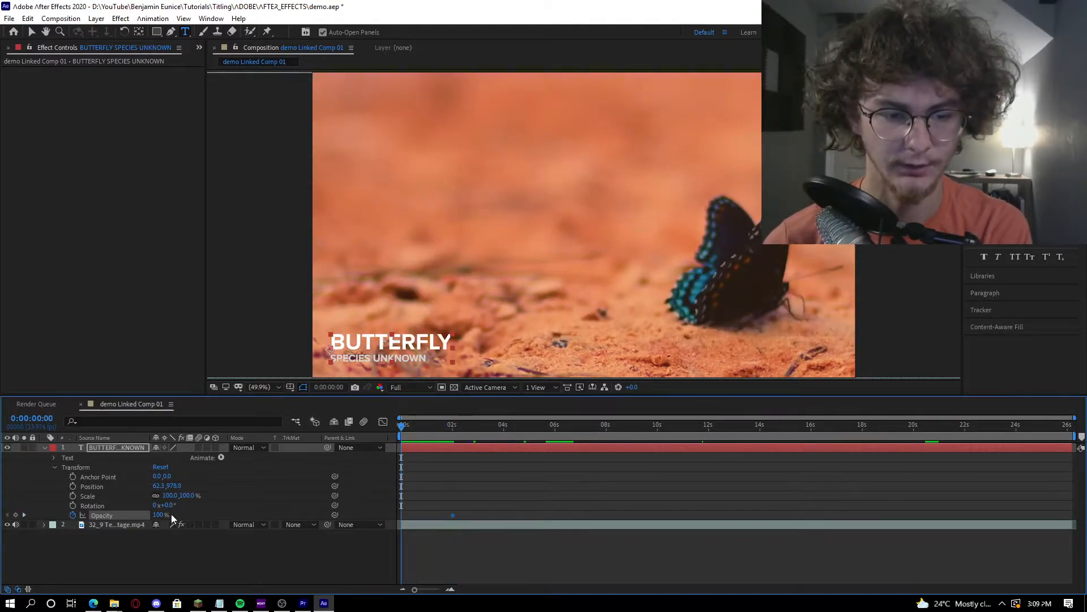
drag(105, 518, 18, 561)
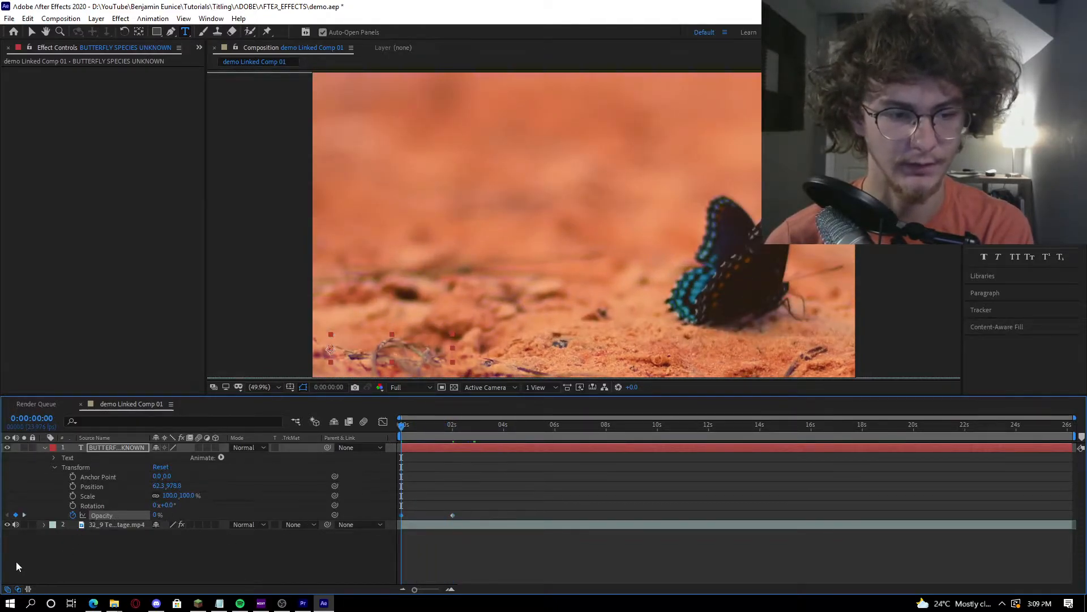
click(157, 548)
Add an opacity keyframe of 100% to the title layer at 0:00:24:00
click(477, 436)
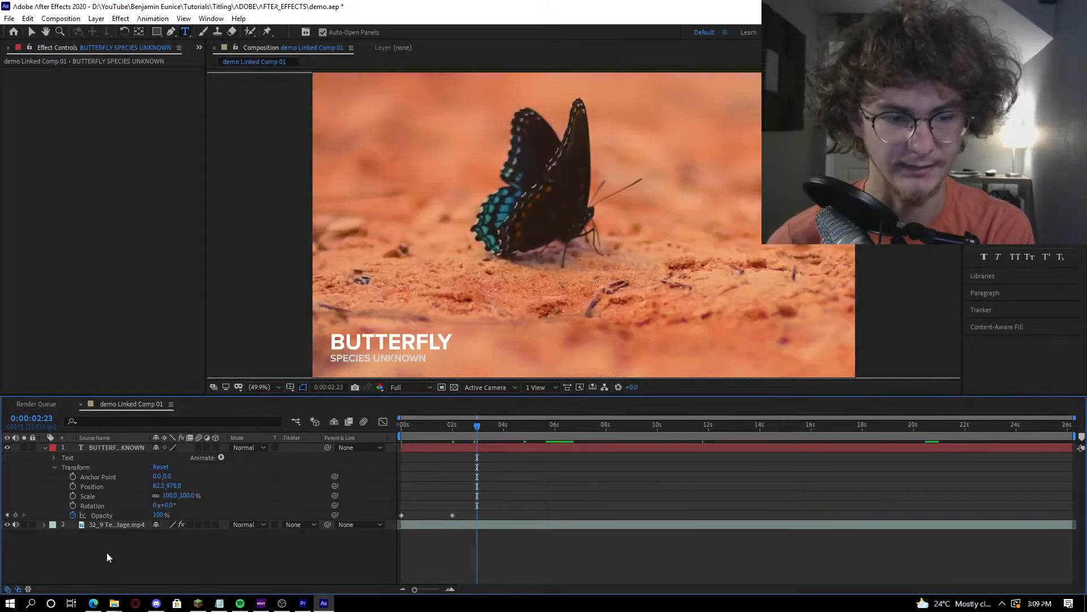
click(1013, 425)
drag(1015, 427, 1018, 425)
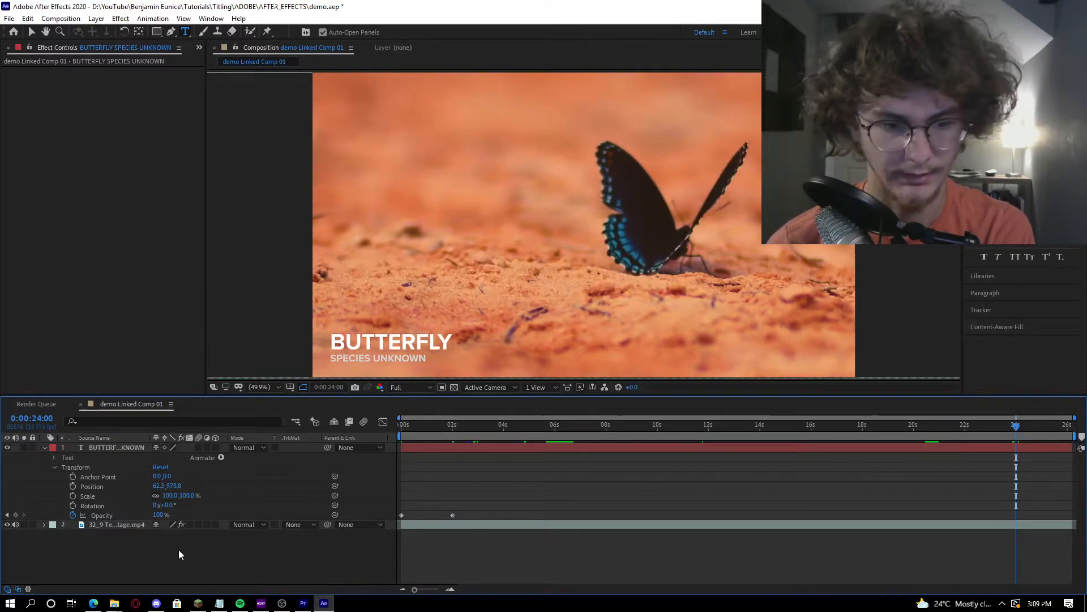
click(17, 516)
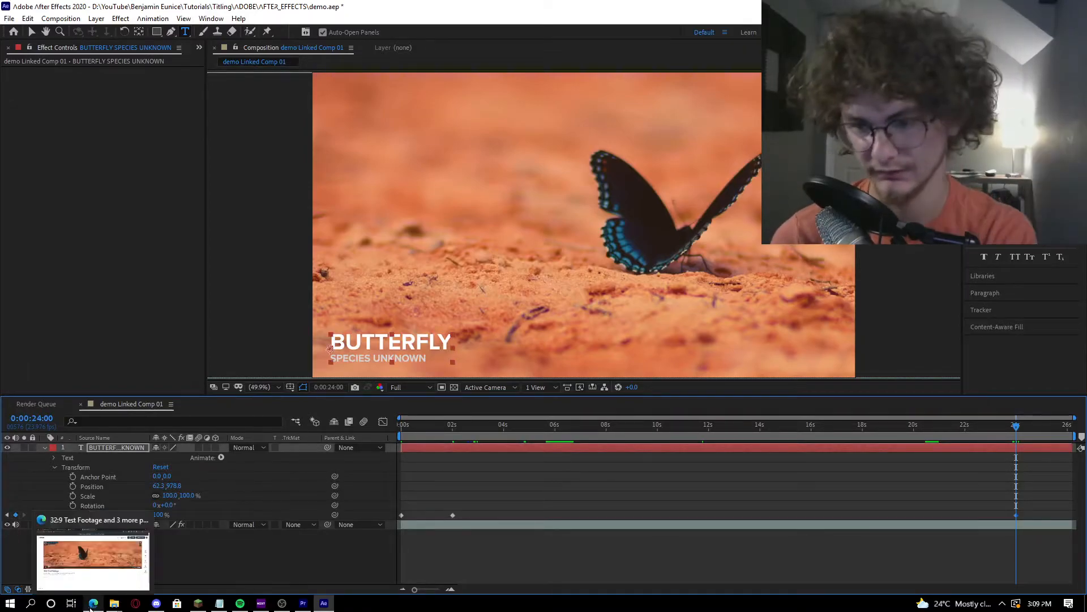
Set the title layer's opacity to 0% at 0:00:26:04 to fade it out at the end
click(459, 432)
click(1014, 426)
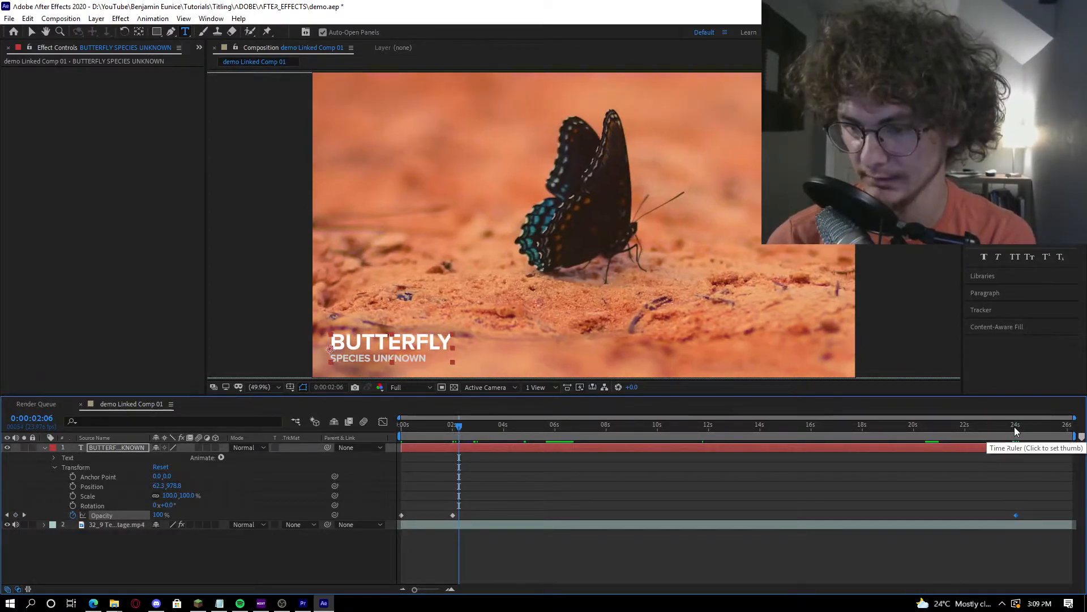
drag(1015, 431, 1071, 431)
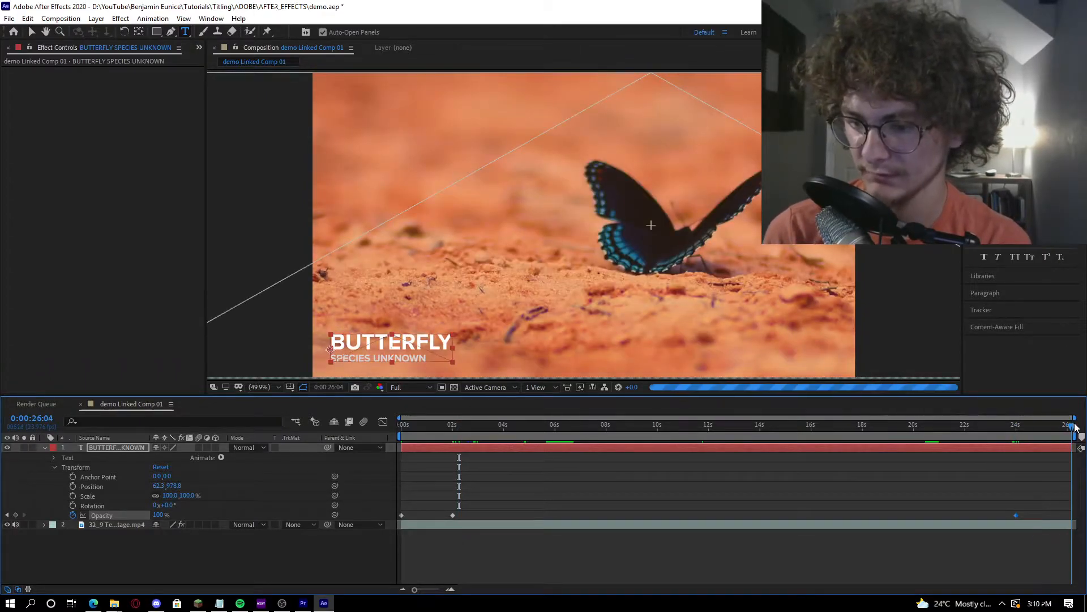
click(161, 515)
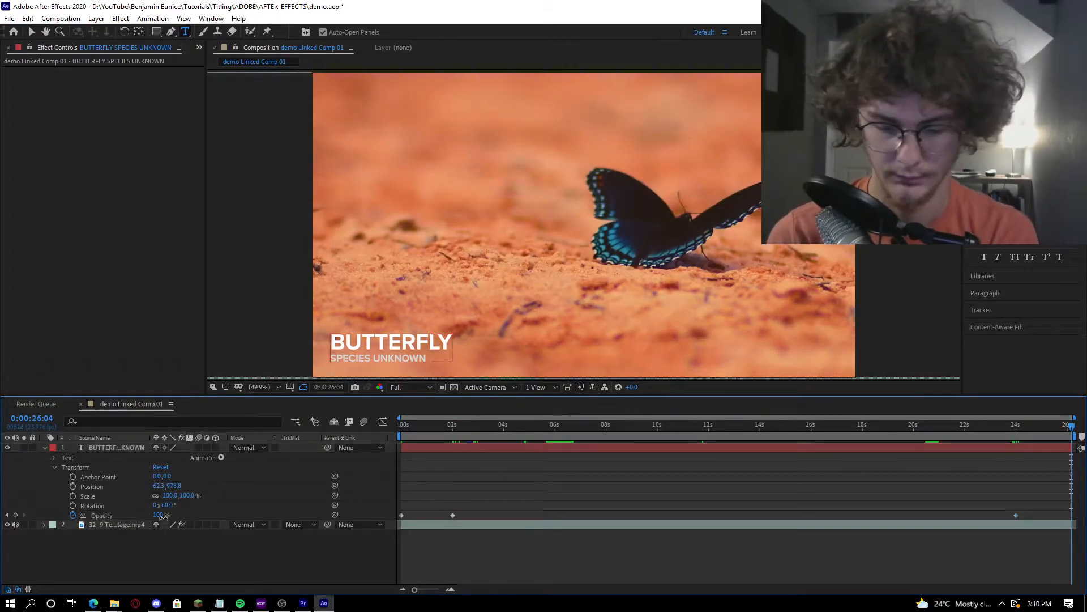
text(0)
key(Return)
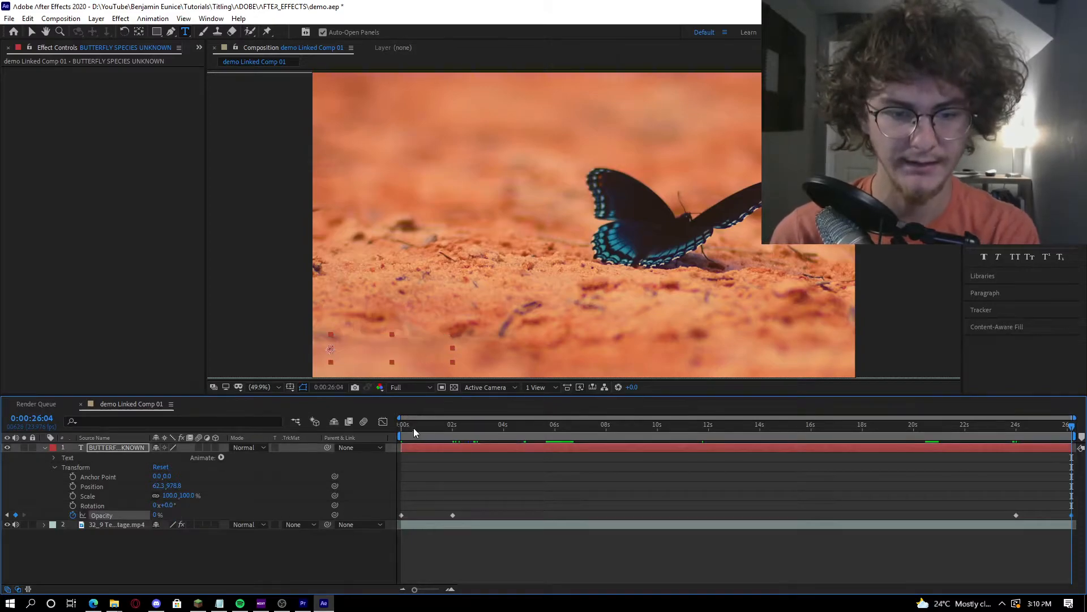
Scrub through the composition to check the title's fade and return to the start
click(412, 427)
drag(433, 427, 835, 464)
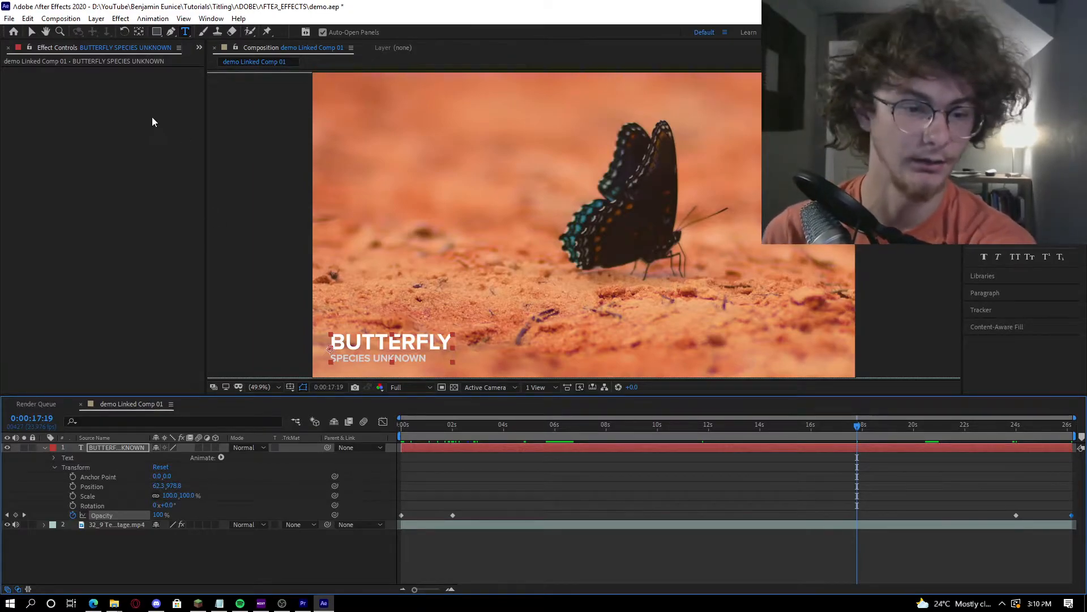
drag(412, 418, 363, 424)
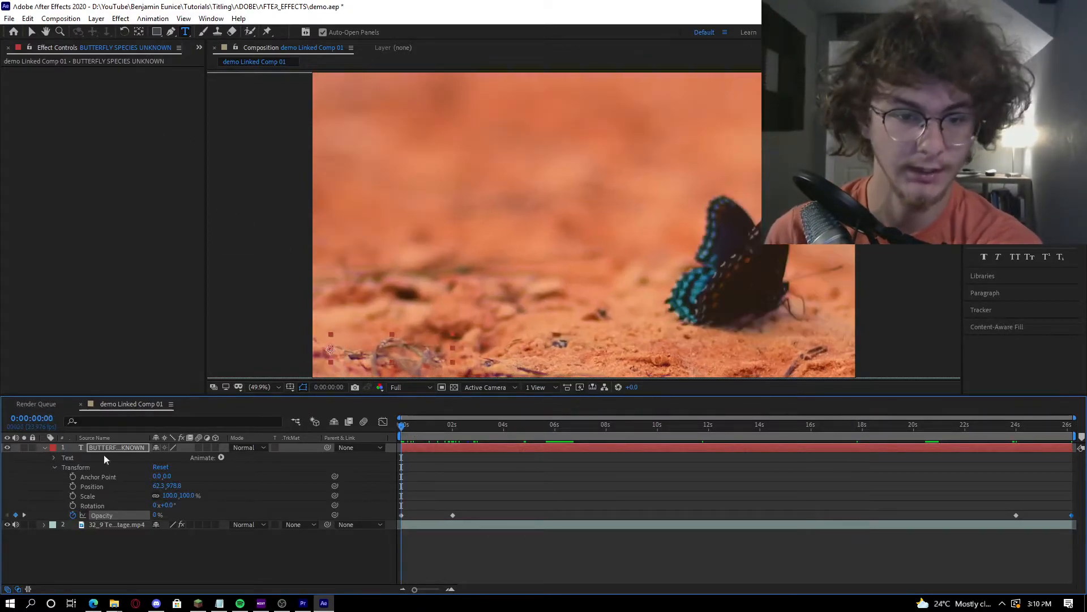
Collapse the title layer's properties and preview the fade-in from the start to about 0:00:07:08
click(45, 447)
click(320, 524)
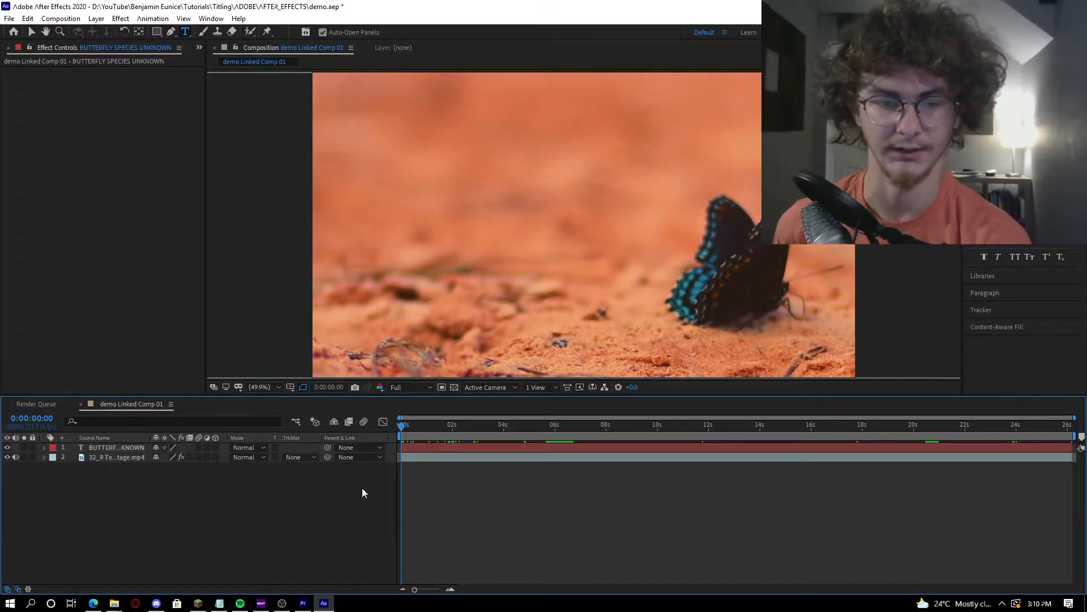
key(space)
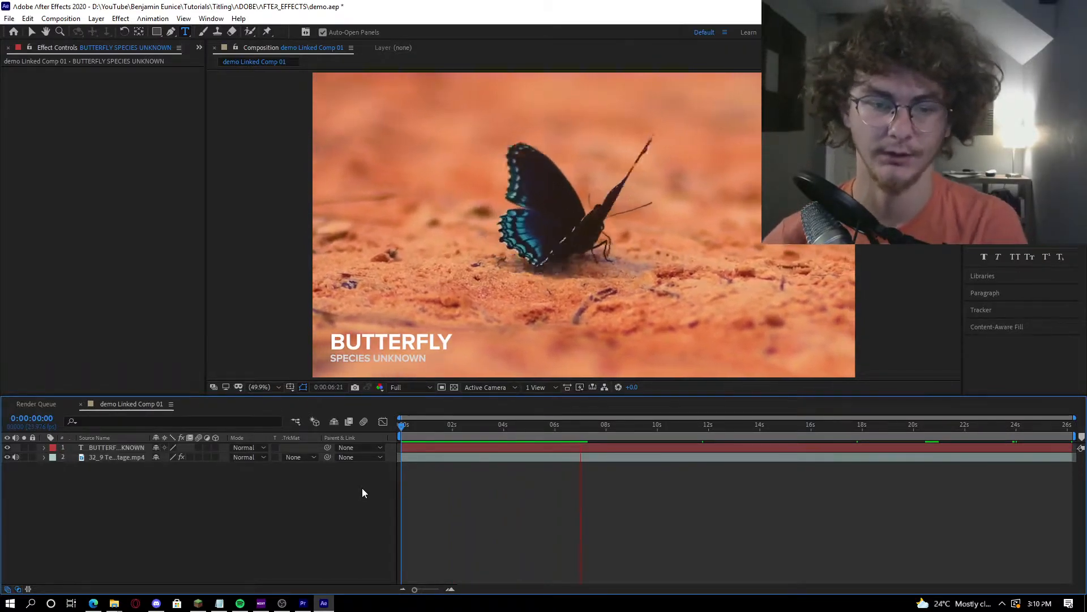
key(space)
Shorten the title's fade-in by moving its 100% opacity keyframe earlier, to about 0:00:00:21
click(43, 448)
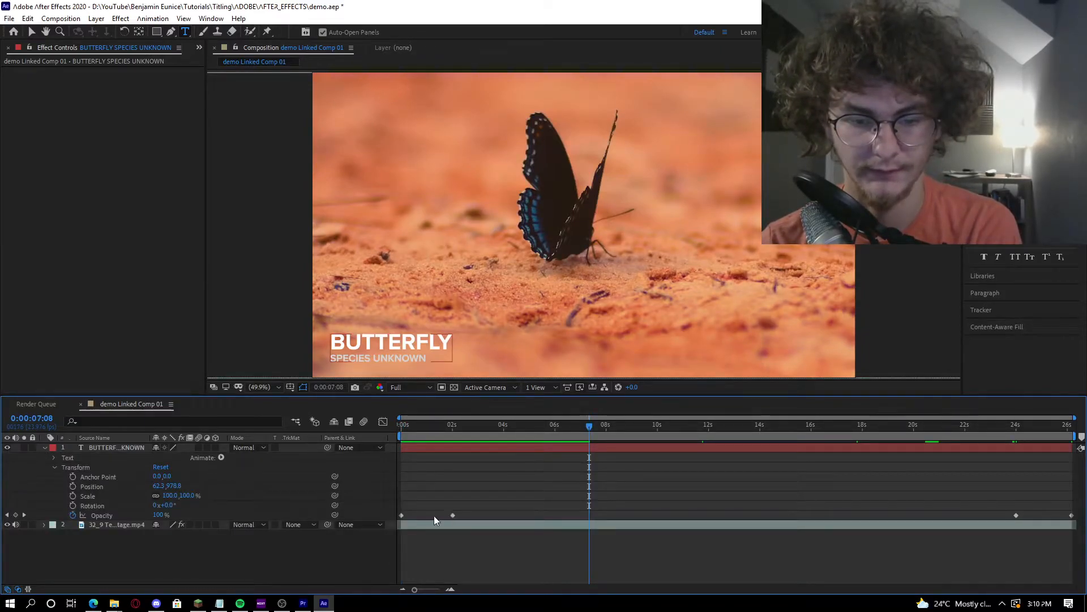
drag(453, 516, 423, 515)
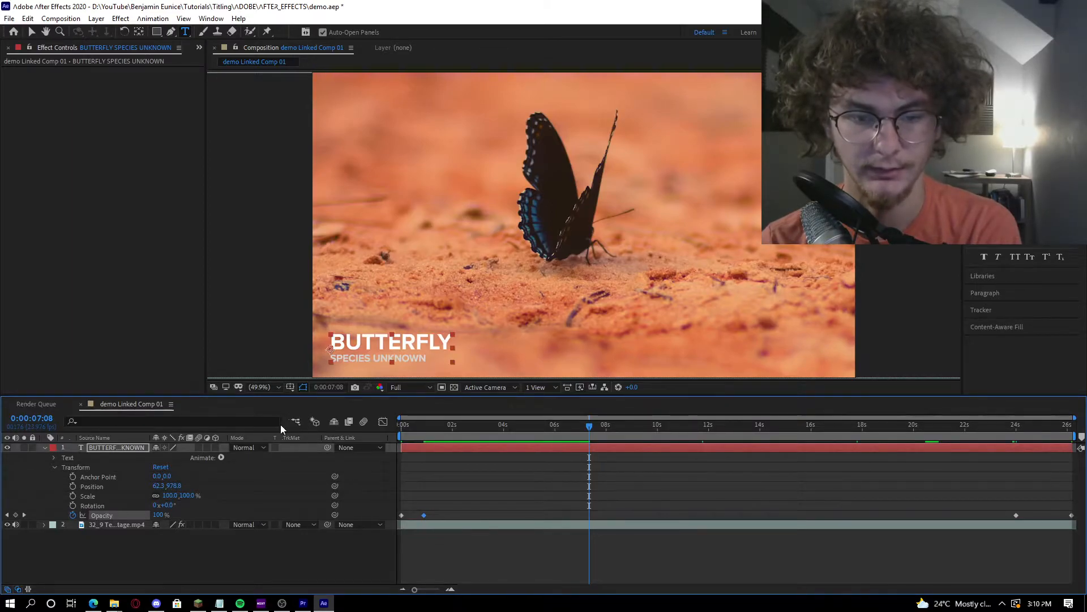
drag(405, 434, 386, 434)
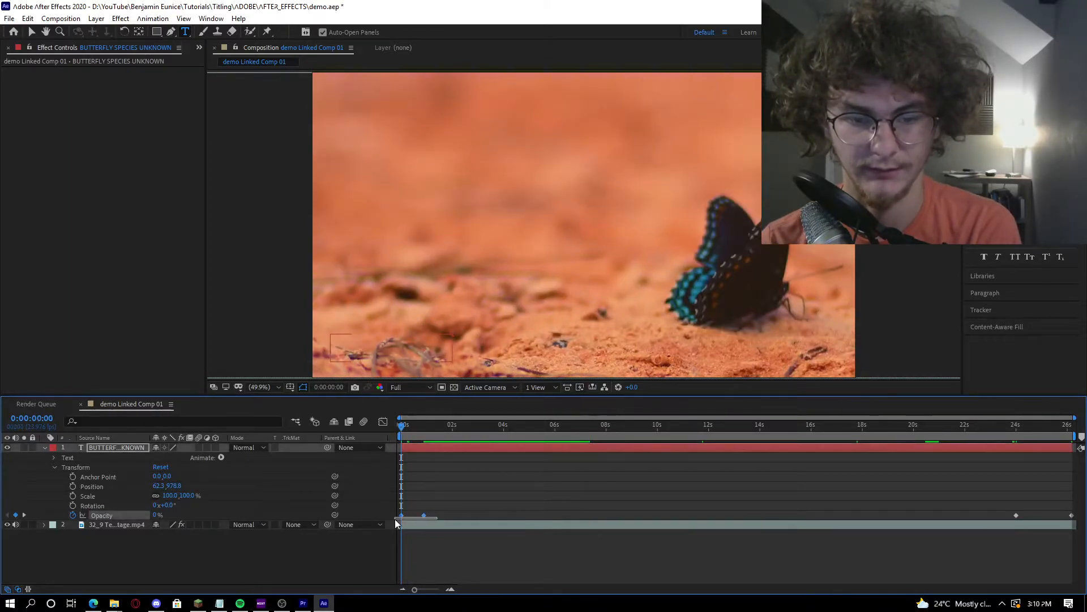
Delay the title's two fade-in opacity keyframes to start a little after one second, and preview the result
drag(400, 517, 433, 516)
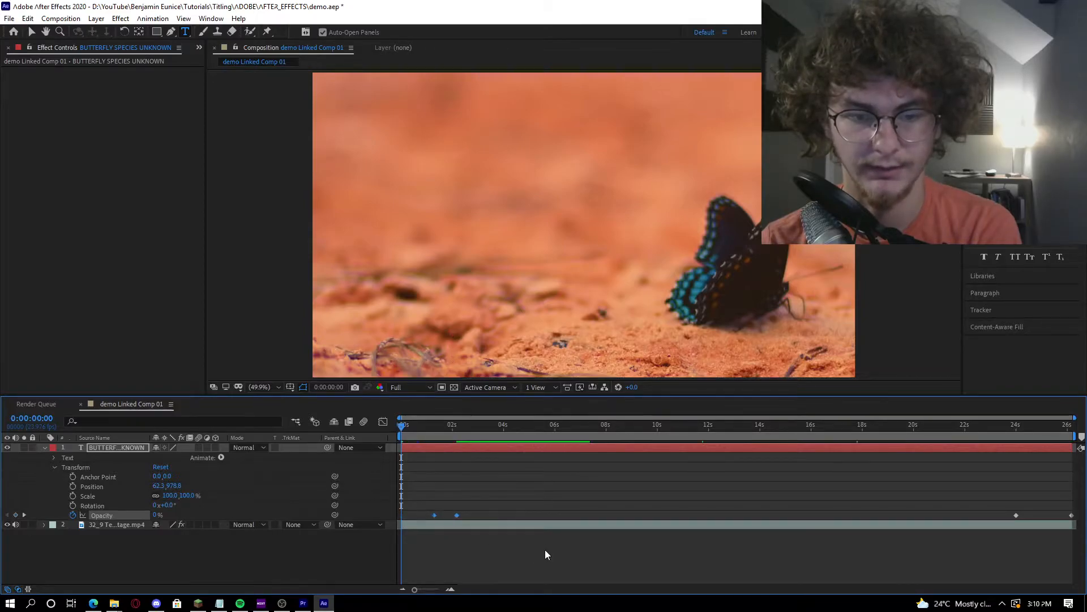
key(space)
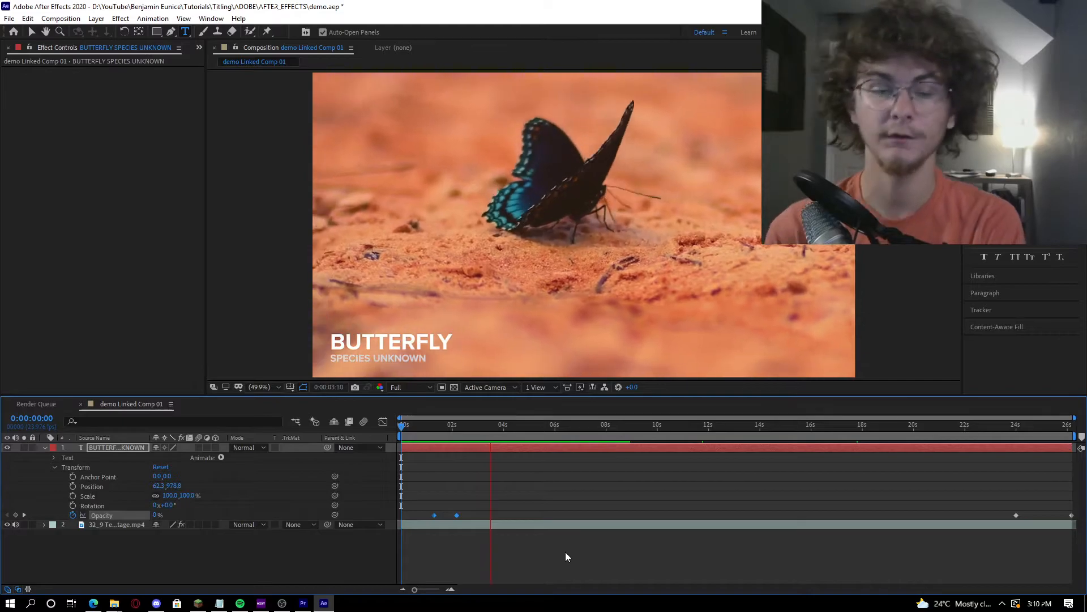
key(space)
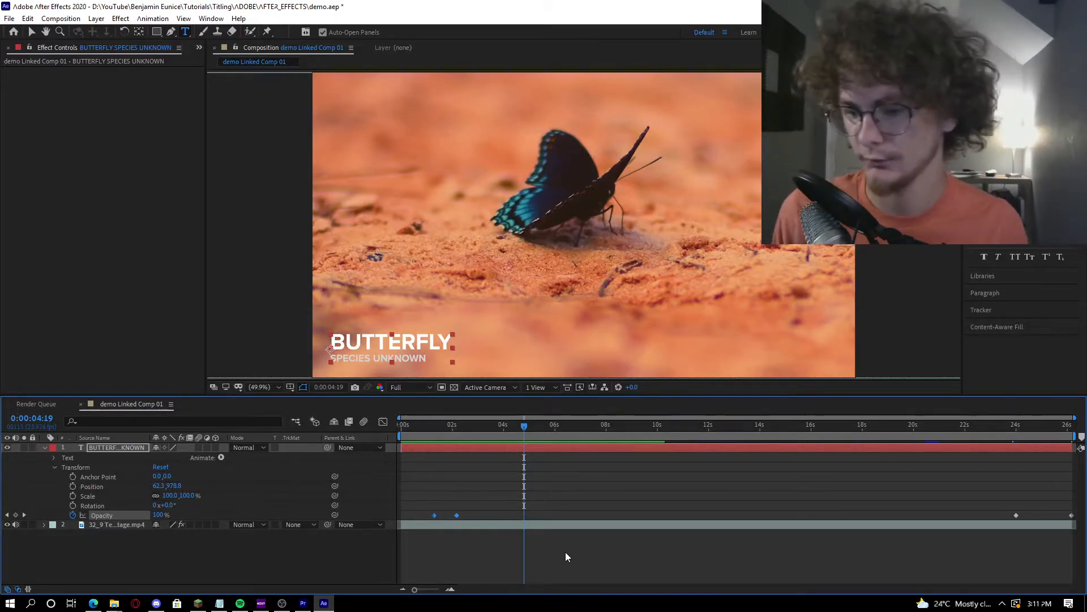
Remove all opacity keyframes from the title layer and turn off its opacity animation
key(Delete)
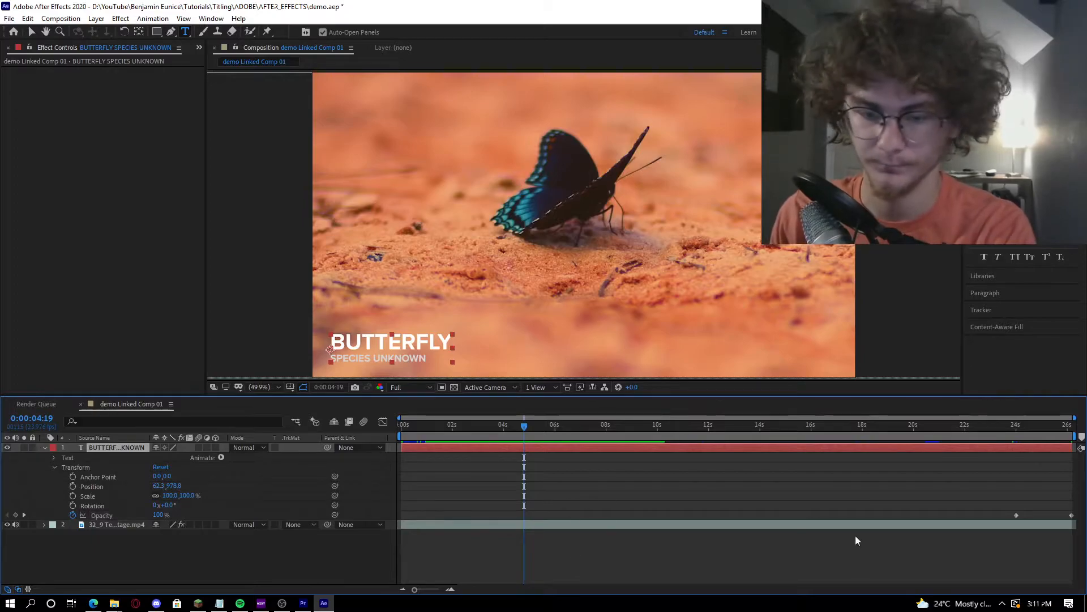
click(100, 518)
click(72, 515)
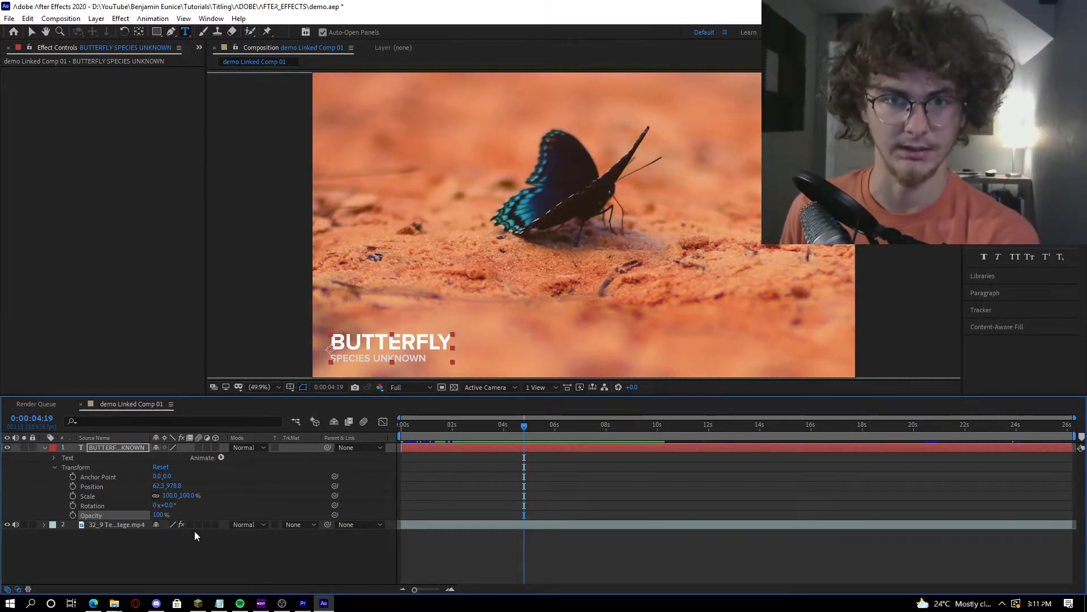
Move the current time to 0:00:02:00 and duplicate the title text layer
drag(464, 427, 399, 435)
click(464, 561)
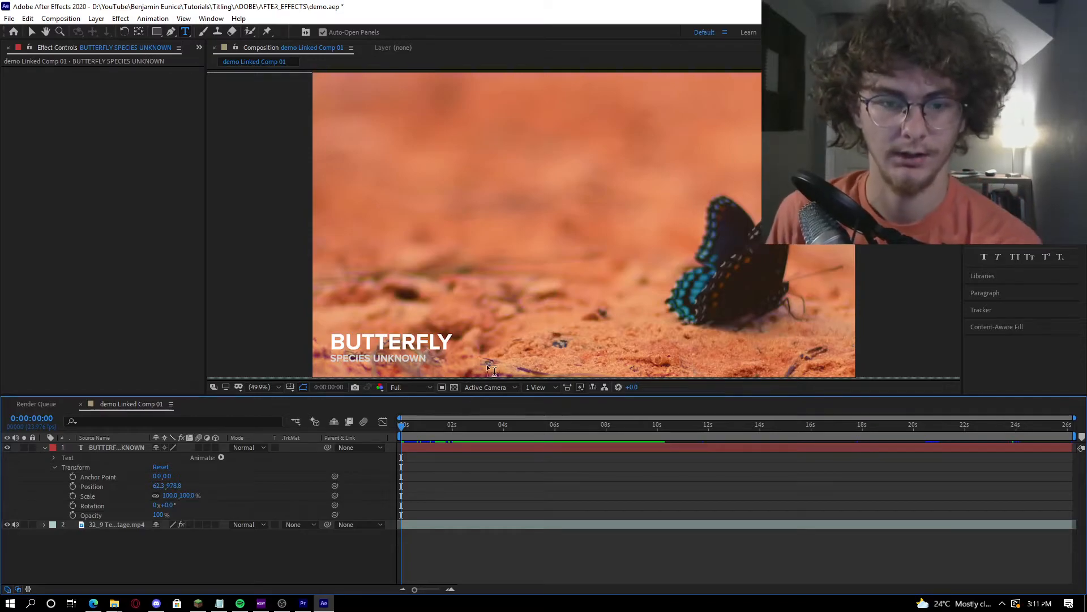
drag(400, 428, 453, 424)
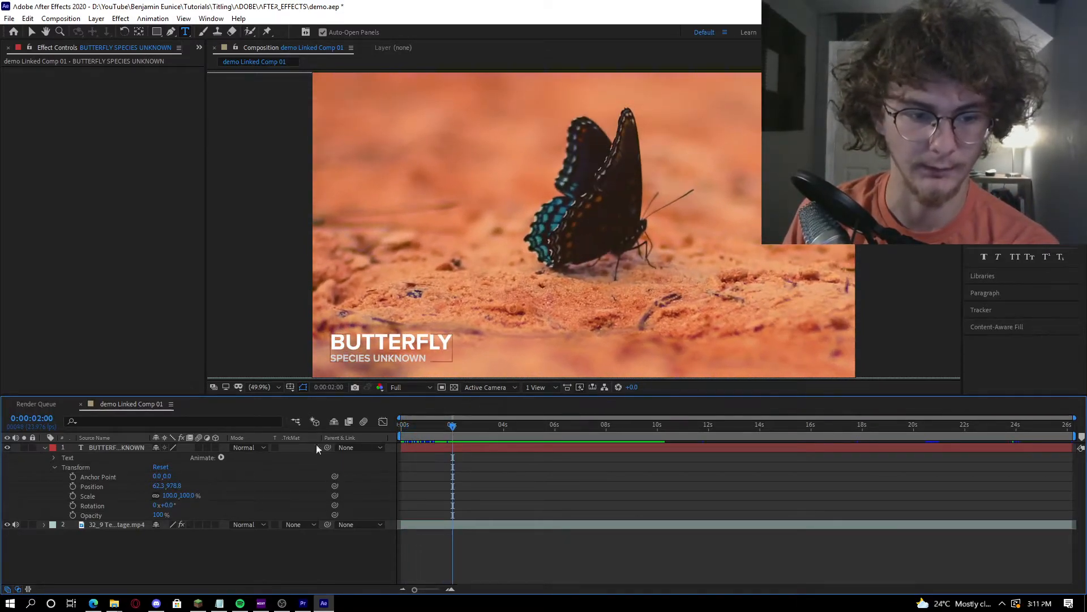
click(91, 447)
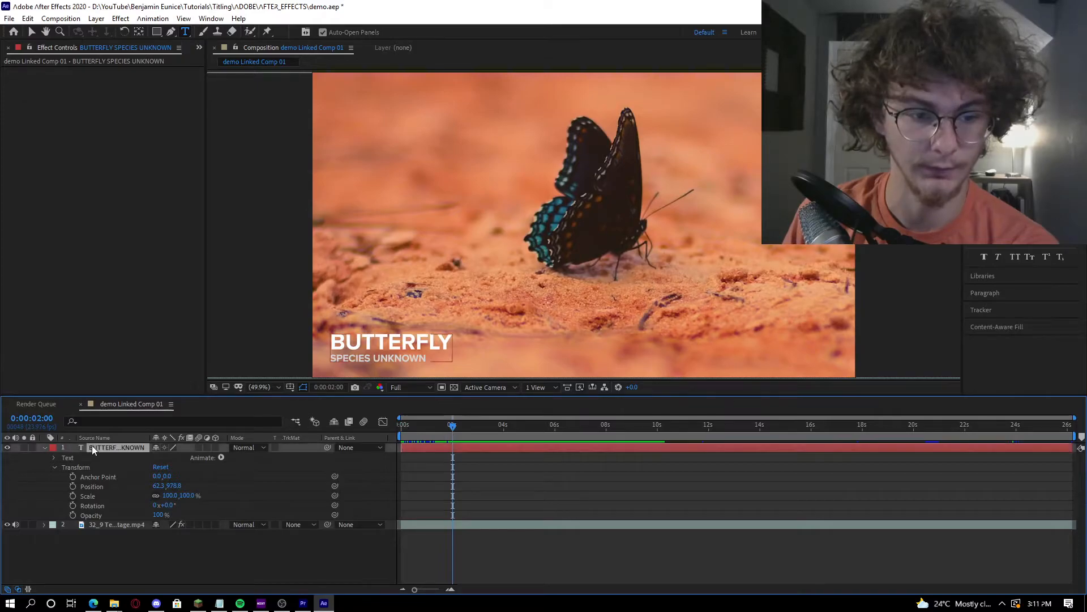
click(44, 448)
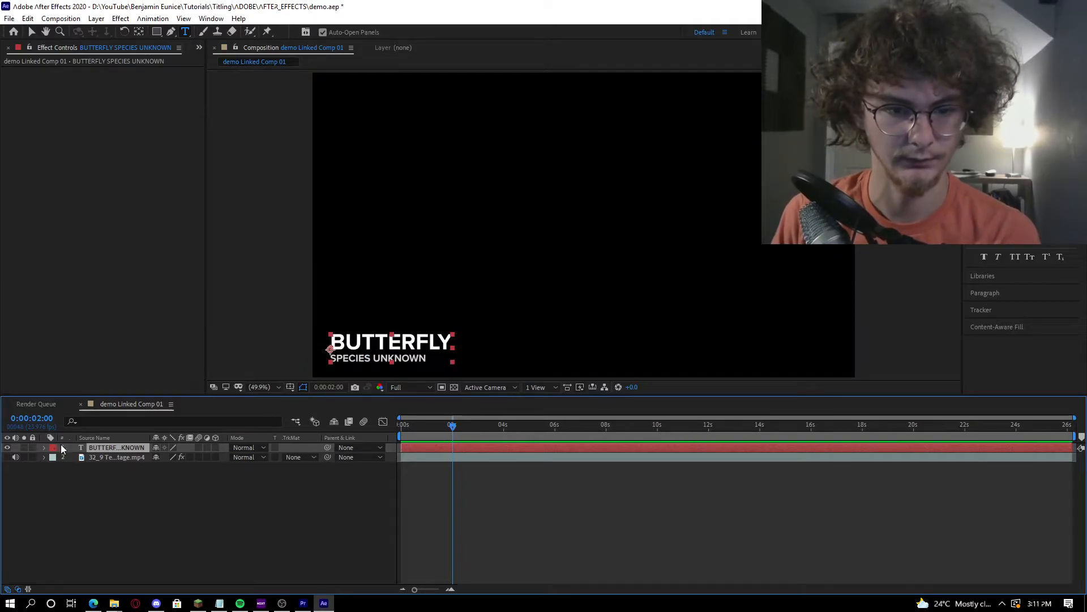
key(ctrl+d)
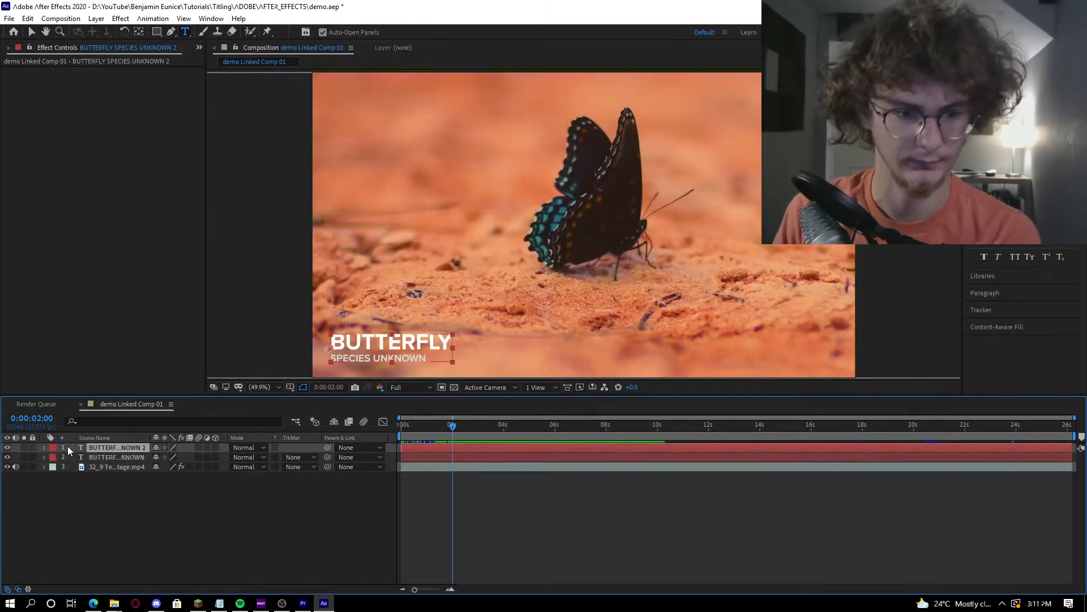
Delete the BUTTERFLY line from the duplicated text layer, leaving only SPECIES UNKNOWN
click(379, 350)
right_click(381, 349)
click(371, 346)
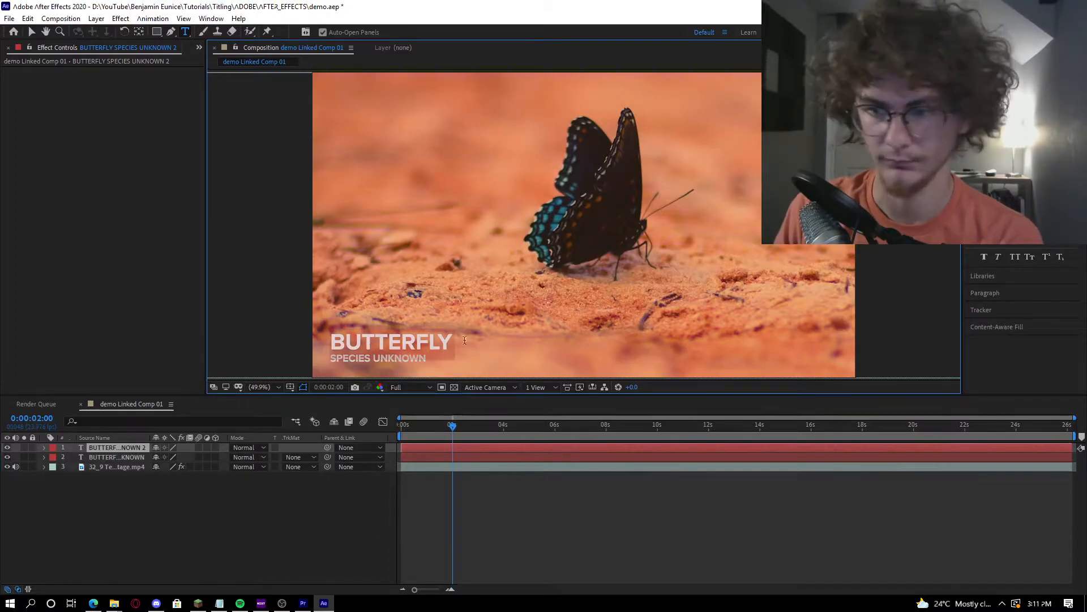
click(123, 456)
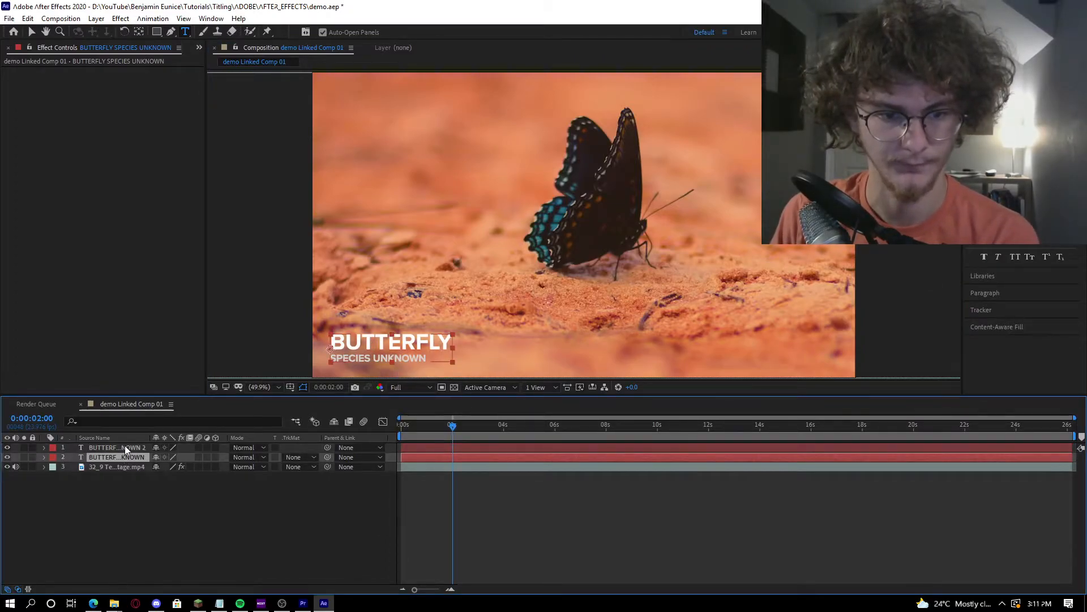
key(ctrl+Up)
click(350, 340)
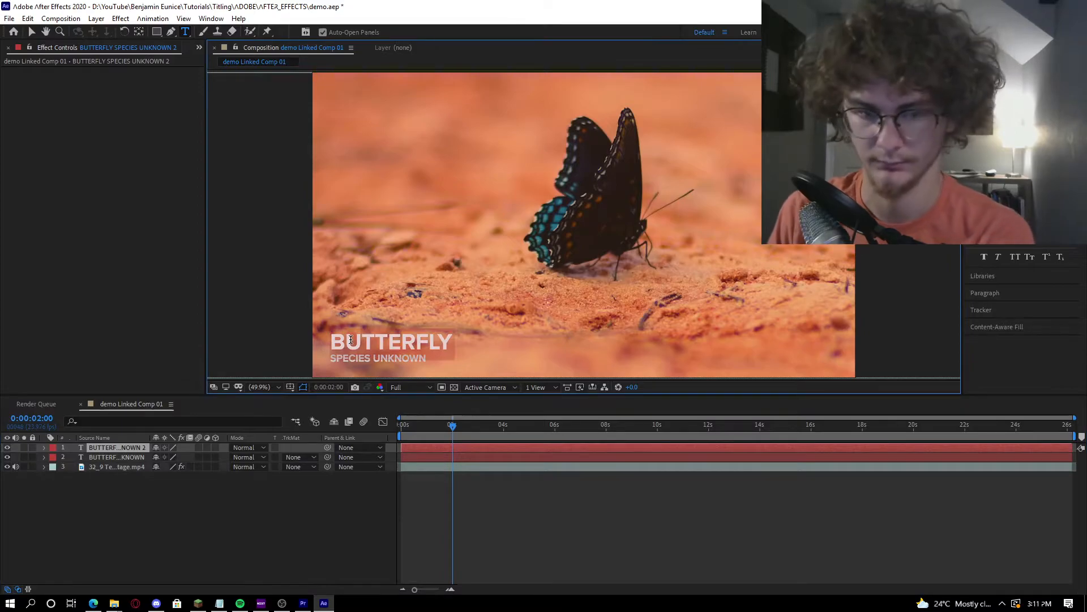
key(BackSpace)
Delete the SPECIES UNKNOWN line from the original text layer, leaving only BUTTERFLY
click(136, 458)
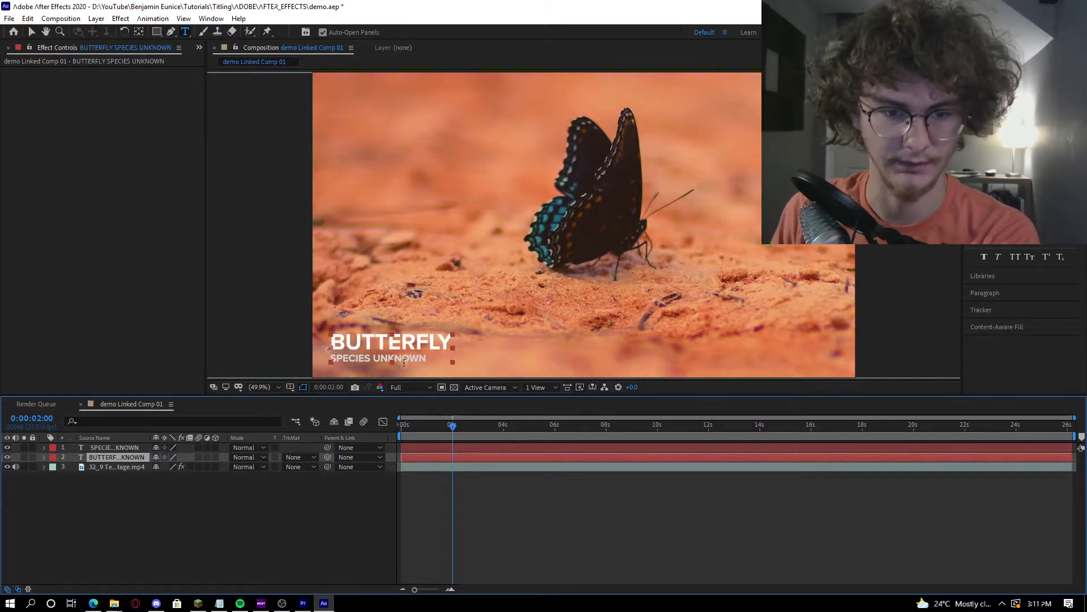
triple_click(374, 361)
key(BackSpace)
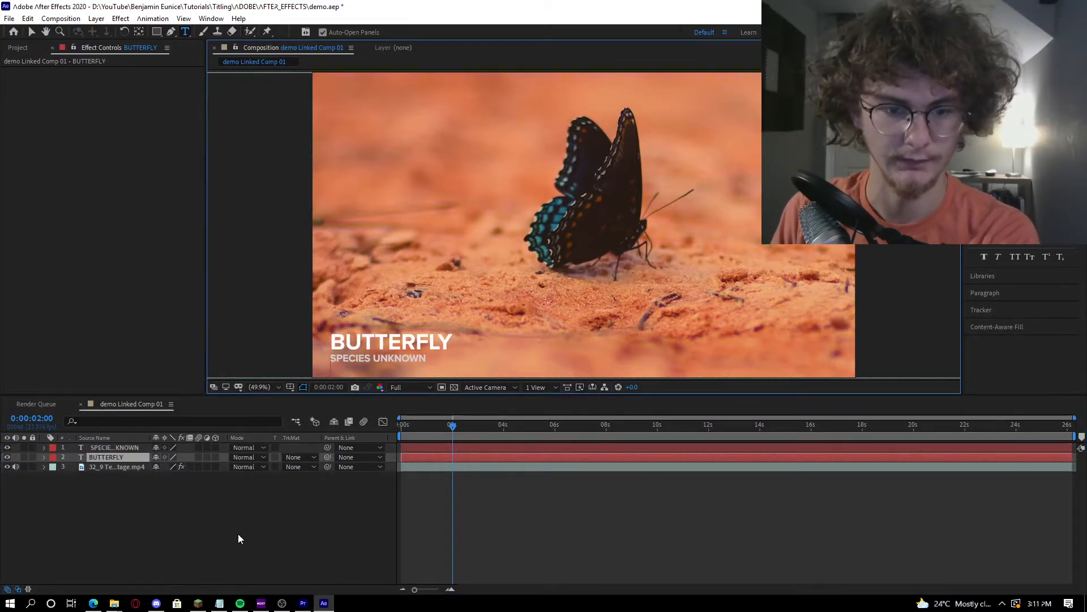
Hide and show each text layer in turn to check that the two title lines are separate
click(143, 552)
click(7, 447)
click(6, 448)
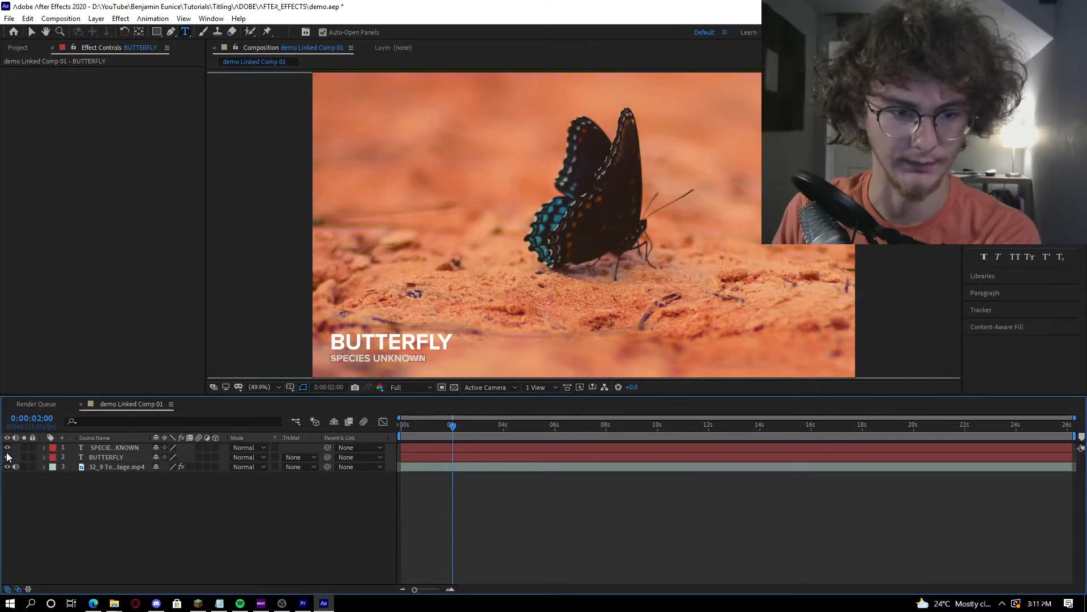
click(6, 457)
click(7, 457)
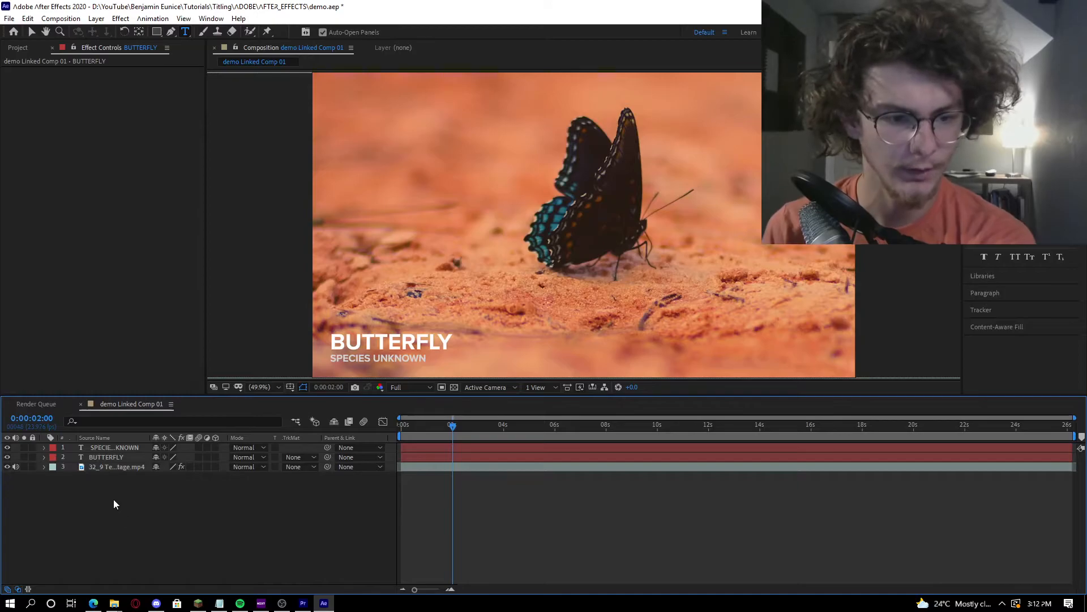
click(104, 446)
click(105, 464)
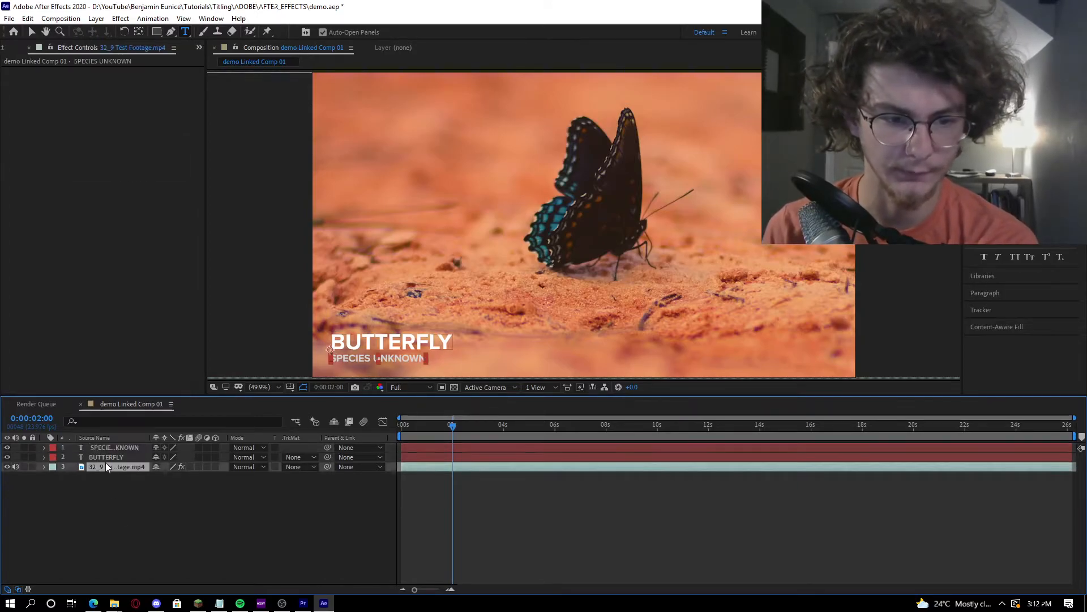
click(106, 457)
drag(413, 424, 429, 432)
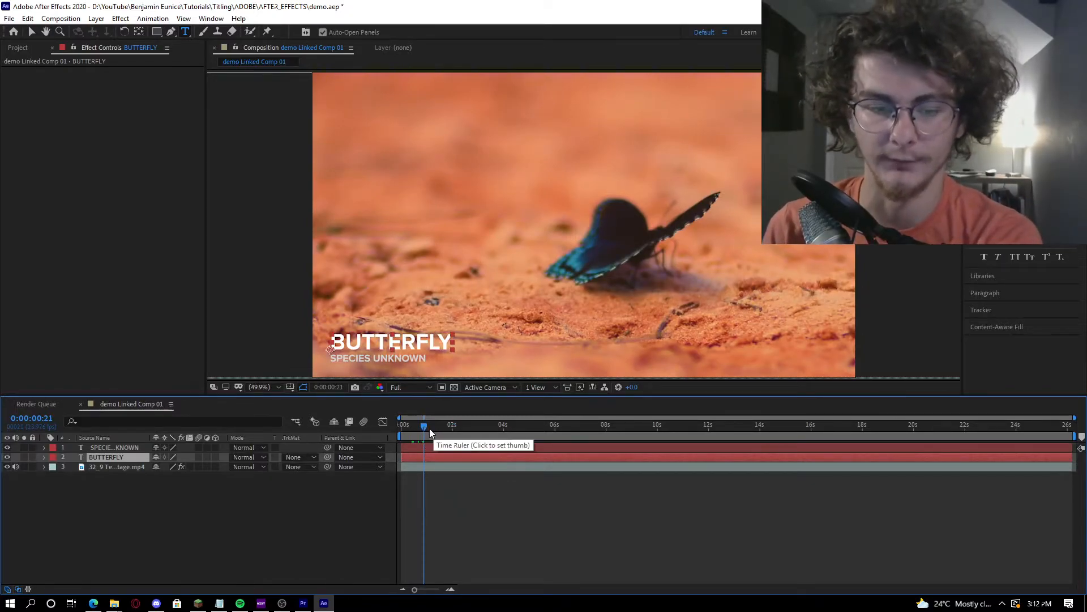
drag(425, 426, 453, 434)
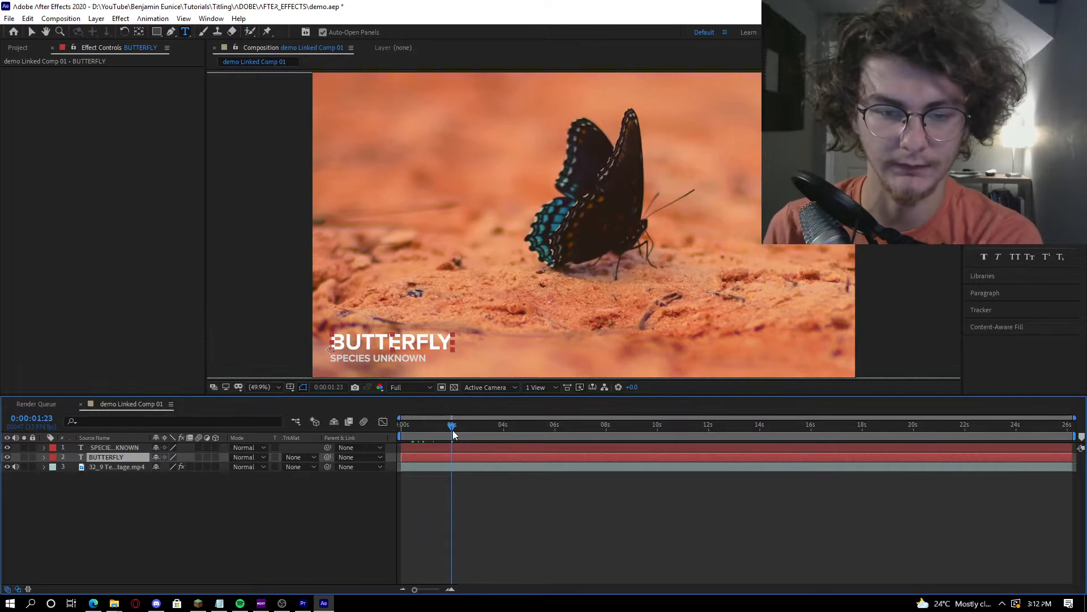
click(44, 448)
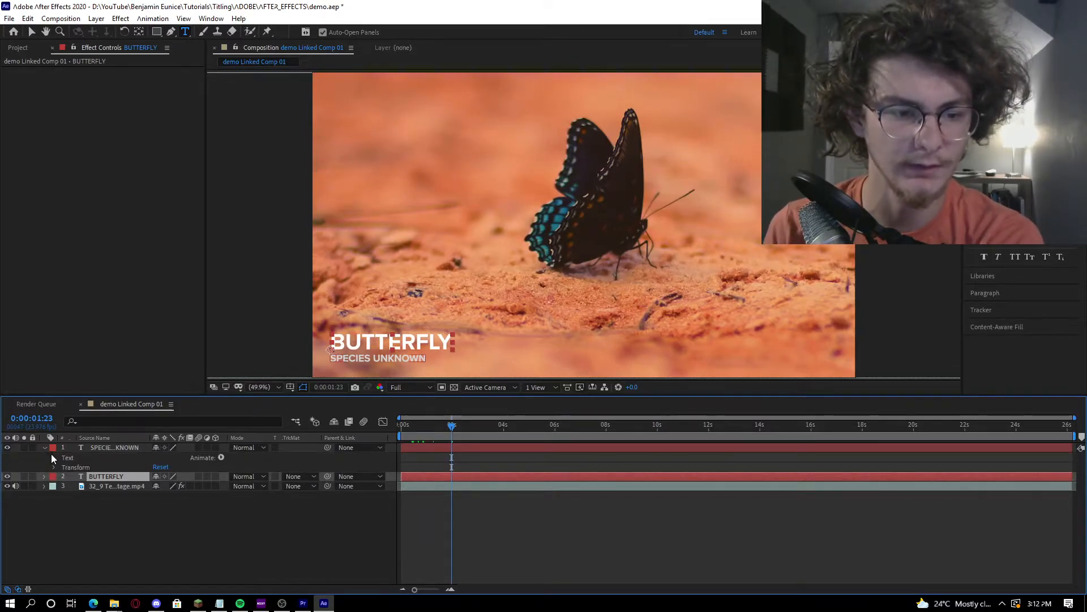
Draw a rectangular mask around the butterfly on the footage layer, and undo it
click(111, 485)
click(157, 32)
drag(540, 96, 679, 261)
drag(547, 105, 700, 284)
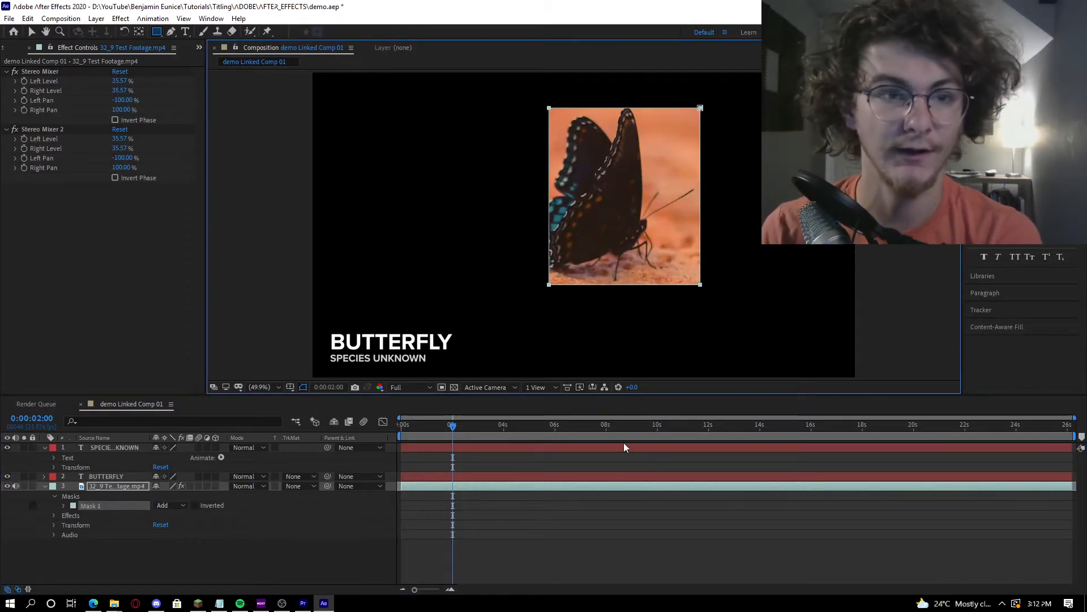
key(ctrl+z)
Draw a closed Pen tool mask around the butterfly's outline on the footage layer
click(171, 31)
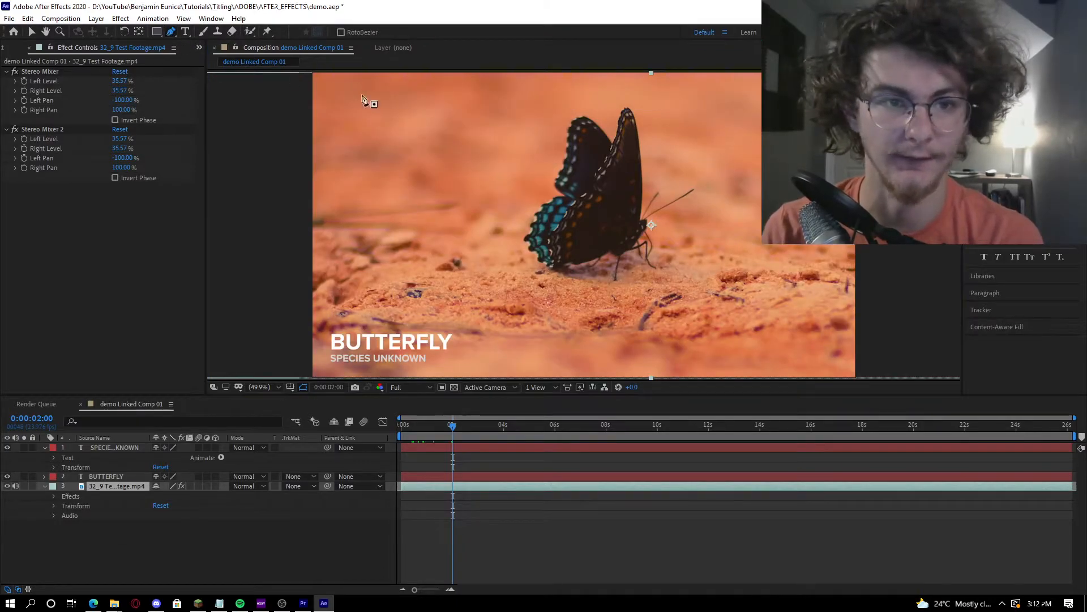
click(642, 179)
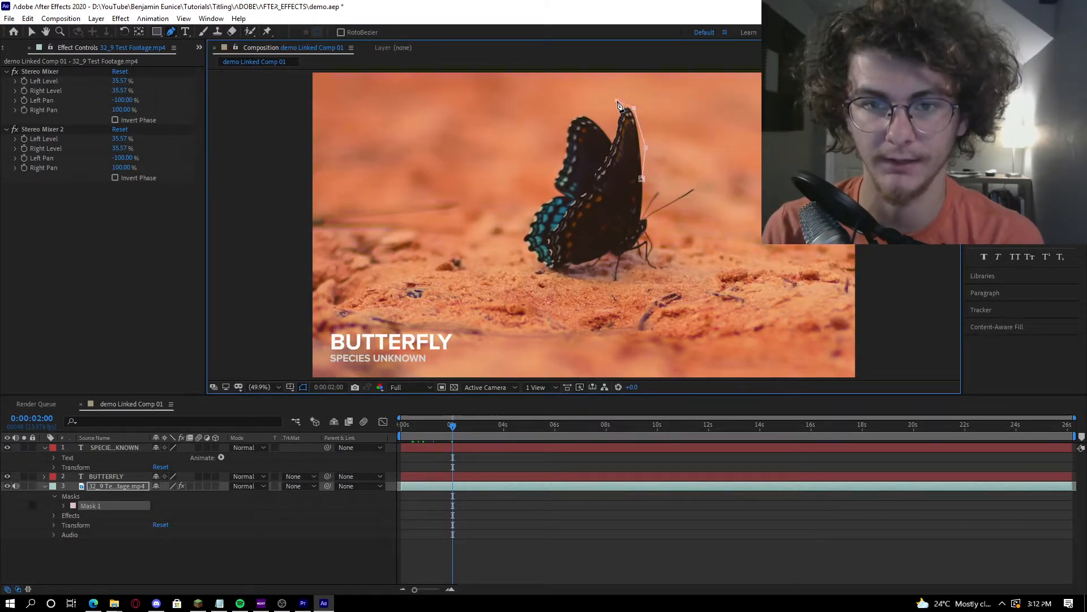
click(546, 169)
click(515, 213)
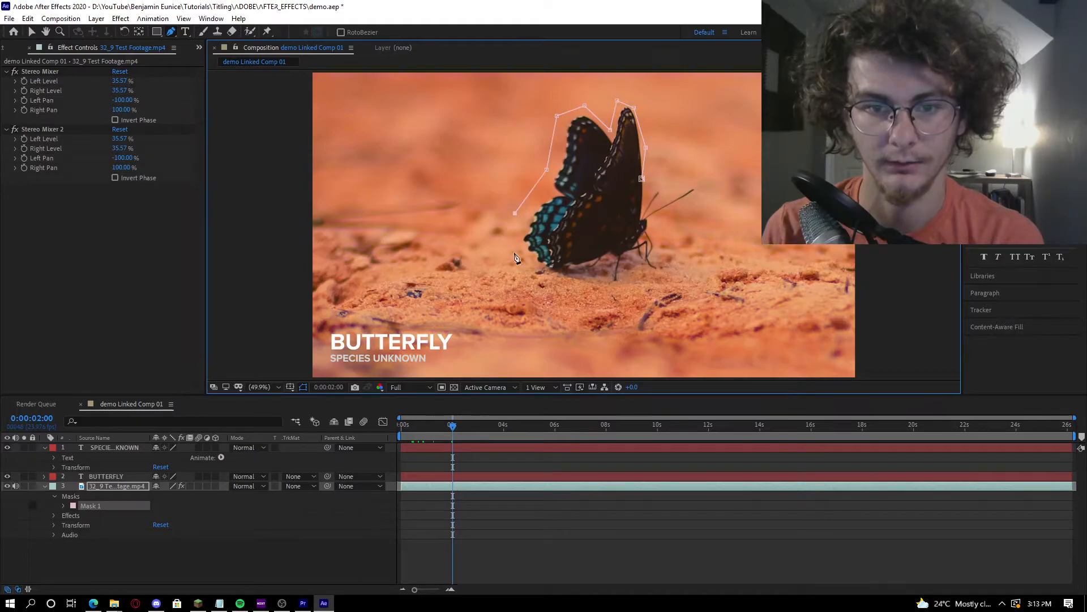
click(672, 271)
click(674, 226)
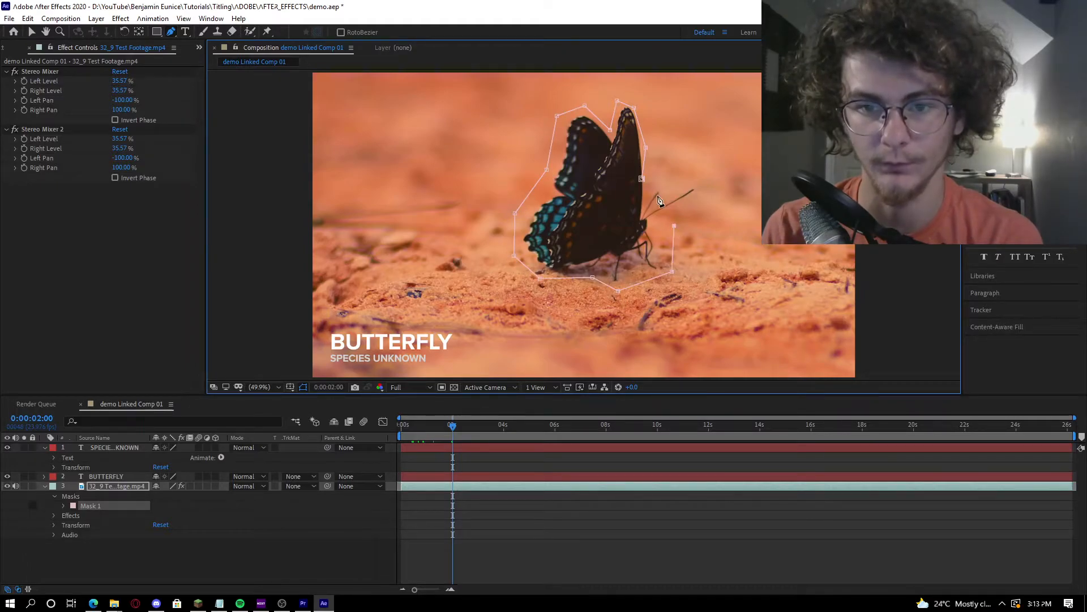
click(642, 179)
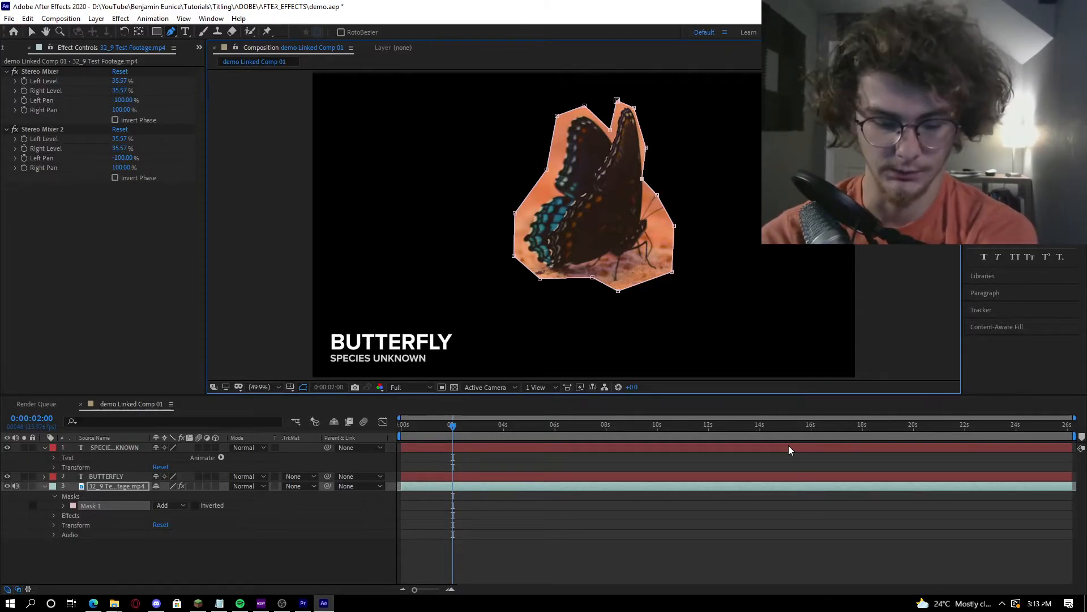
Undo closing the butterfly mask and delete Mask 1 from the footage layer
key(ctrl+z)
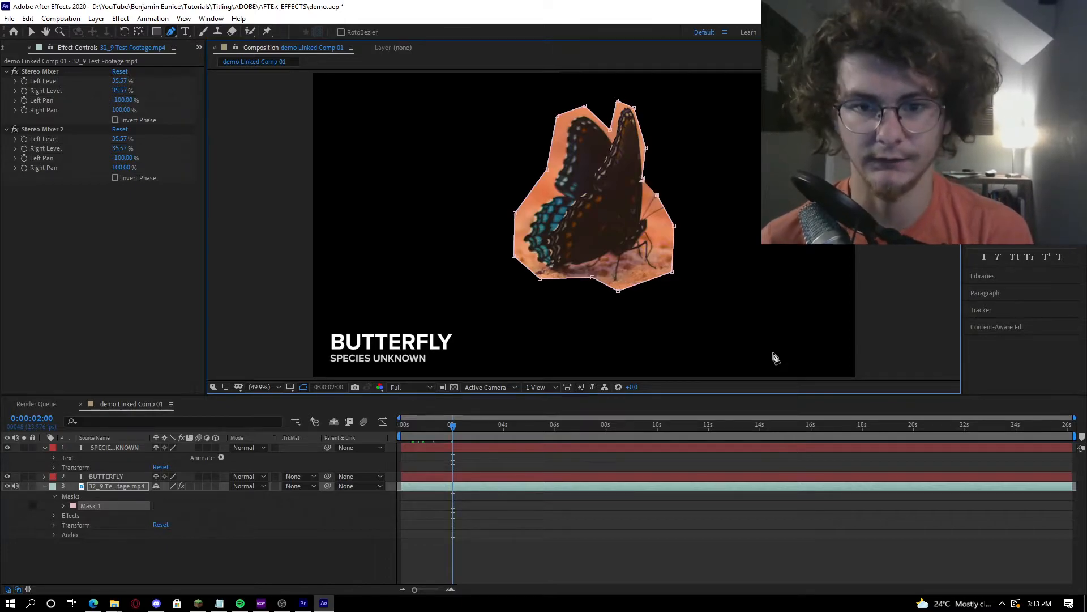
click(86, 503)
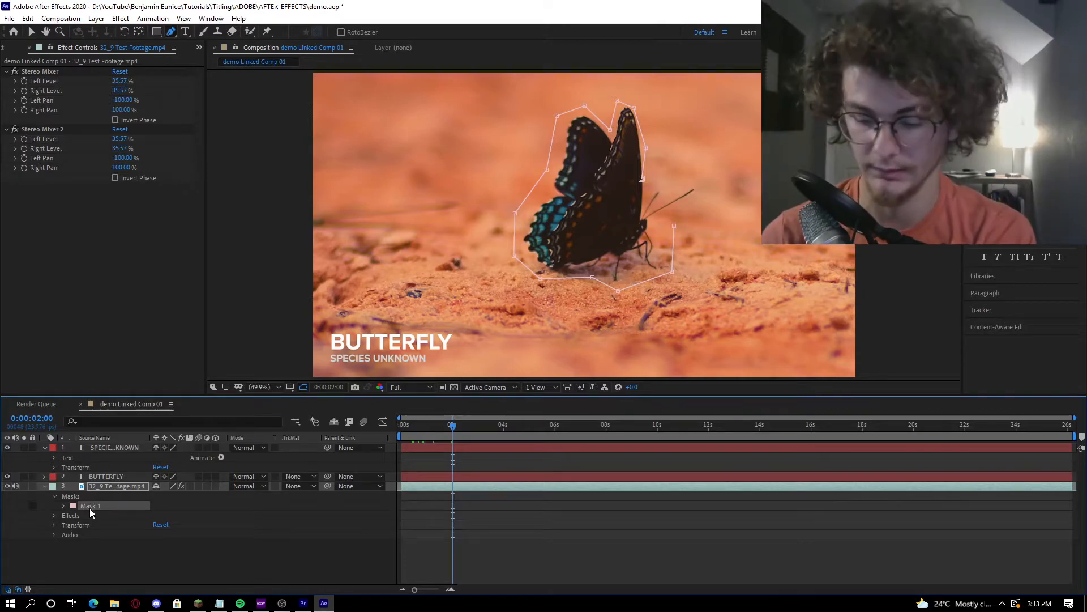
key(Delete)
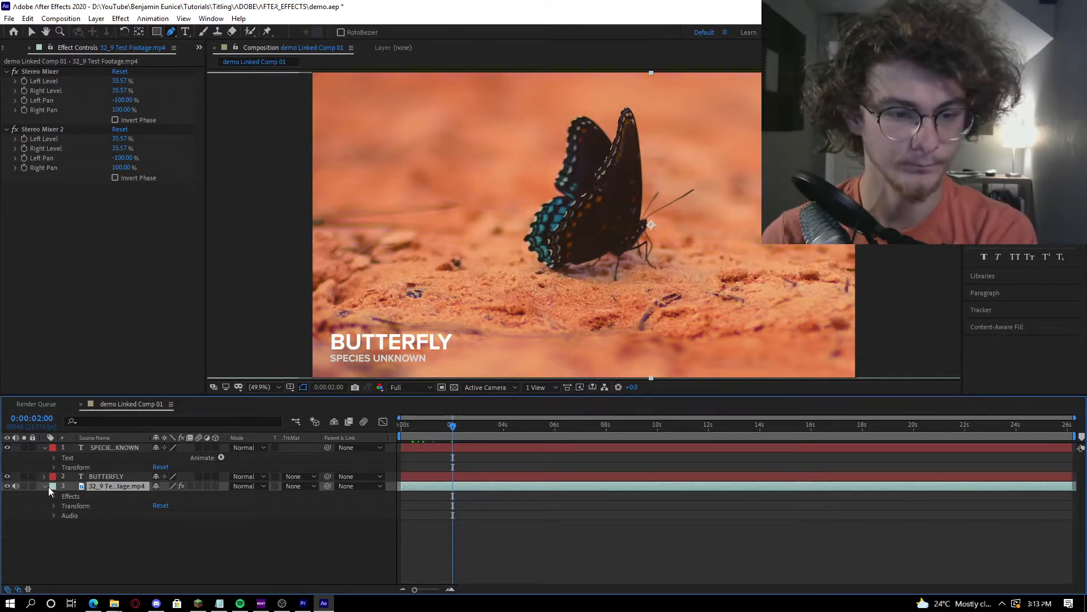
Draw a rectangular mask closely around the word BUTTERFLY on the BUTTERFLY text layer
click(80, 476)
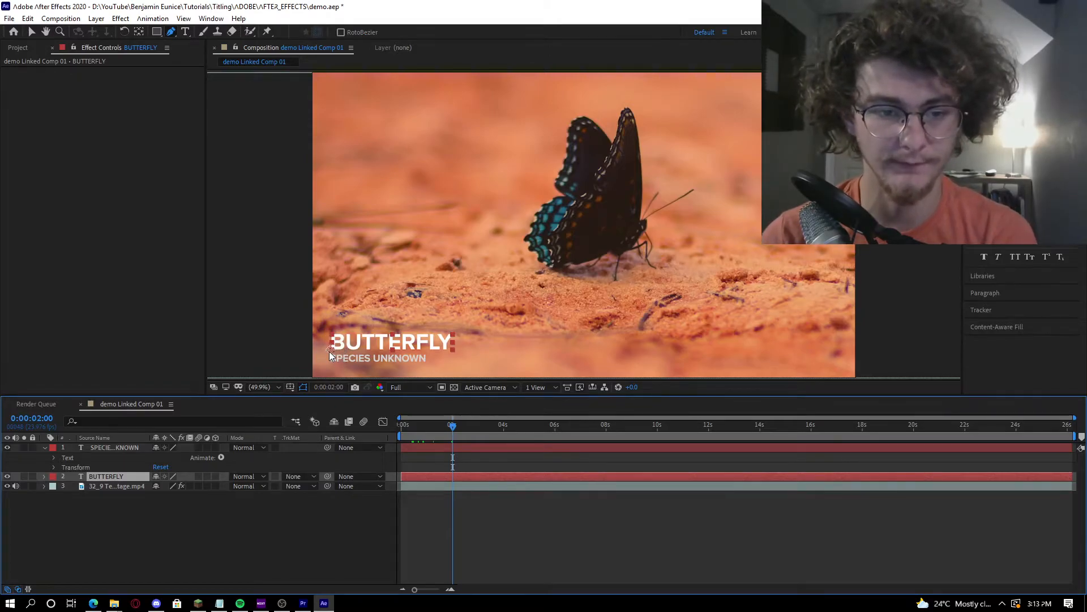
scroll(330, 355, up, 6)
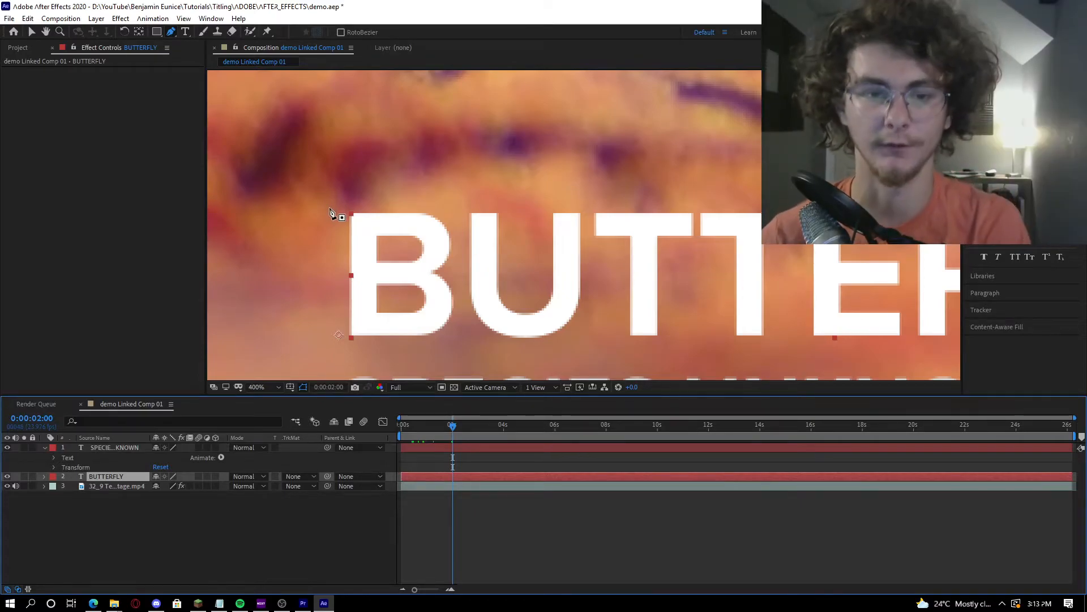
scroll(343, 287, down, 6)
scroll(343, 288, up, 4)
key(q)
drag(343, 244, 824, 321)
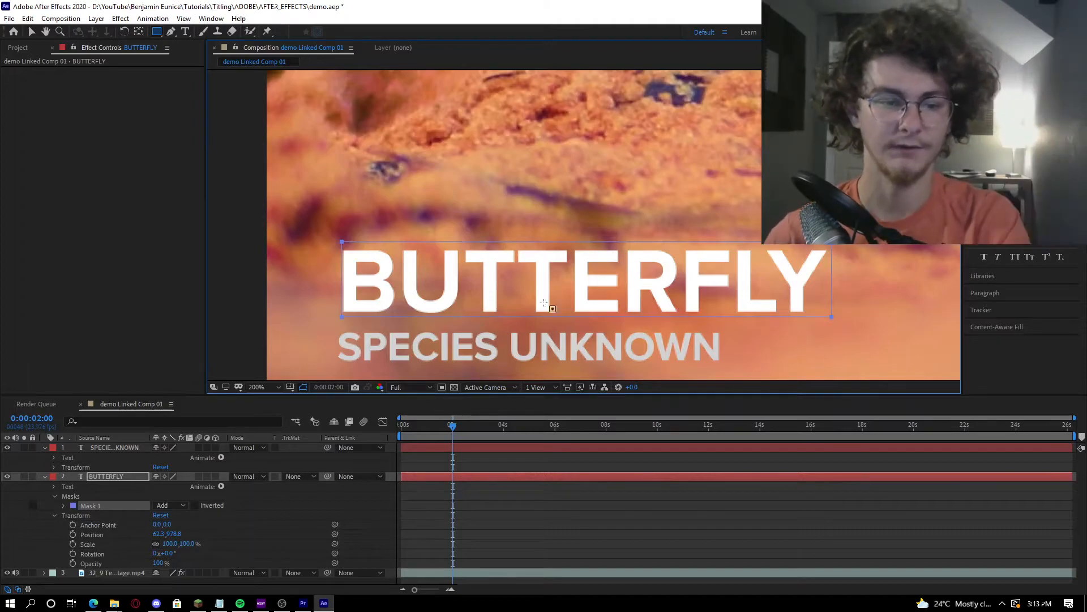
Add a Position text animator to the BUTTERFLY layer
click(136, 476)
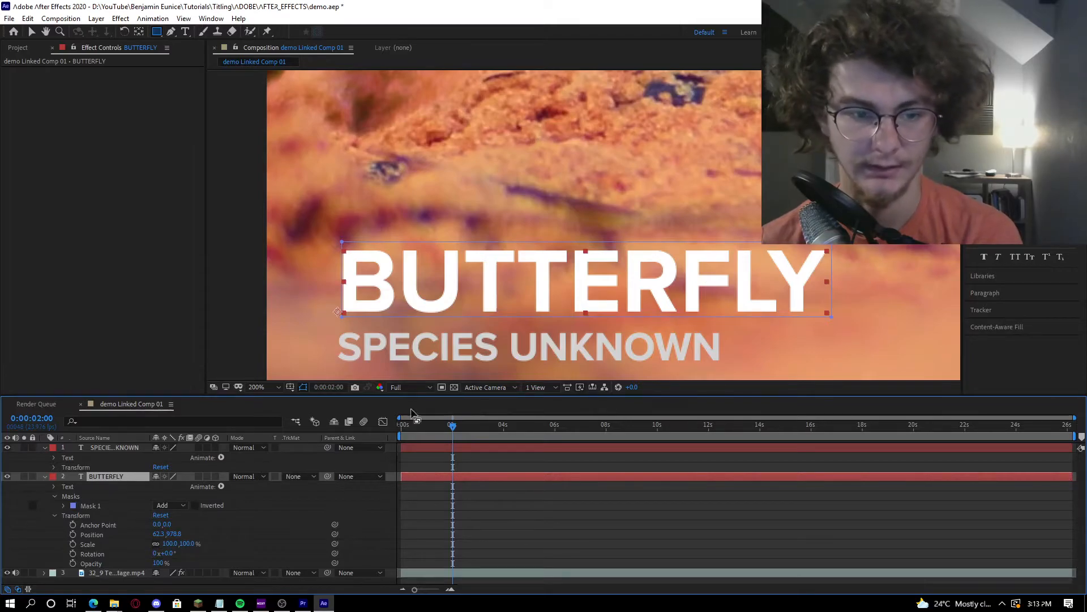
click(54, 496)
click(53, 487)
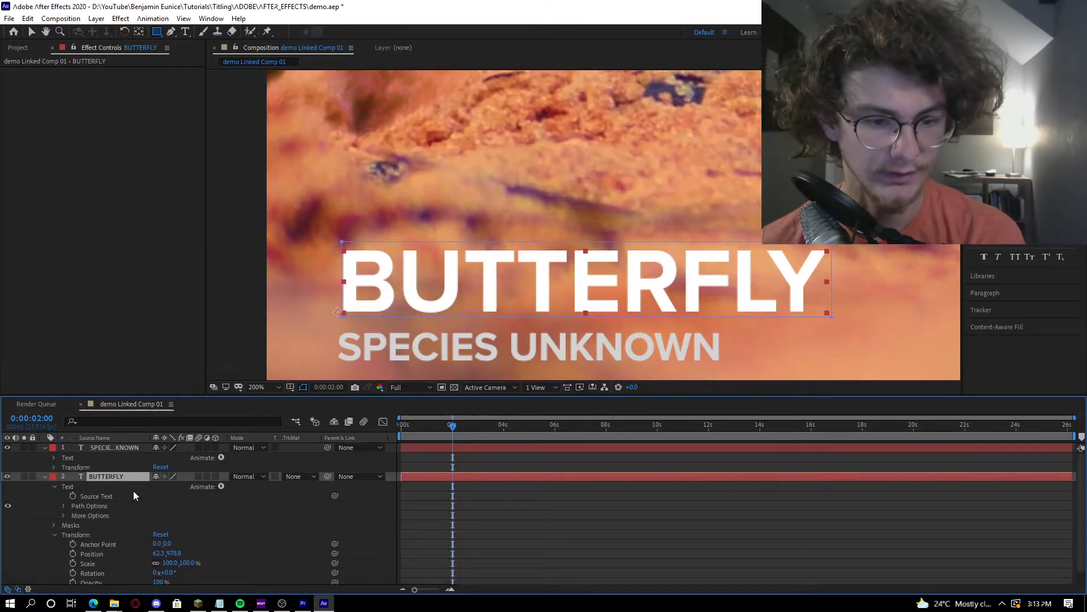
click(221, 485)
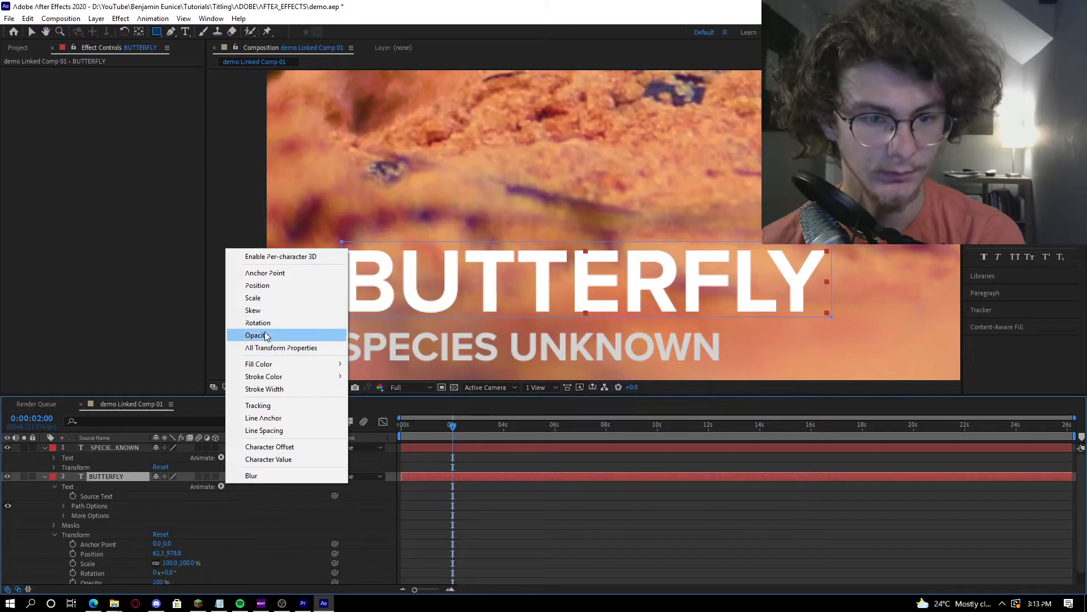
click(270, 286)
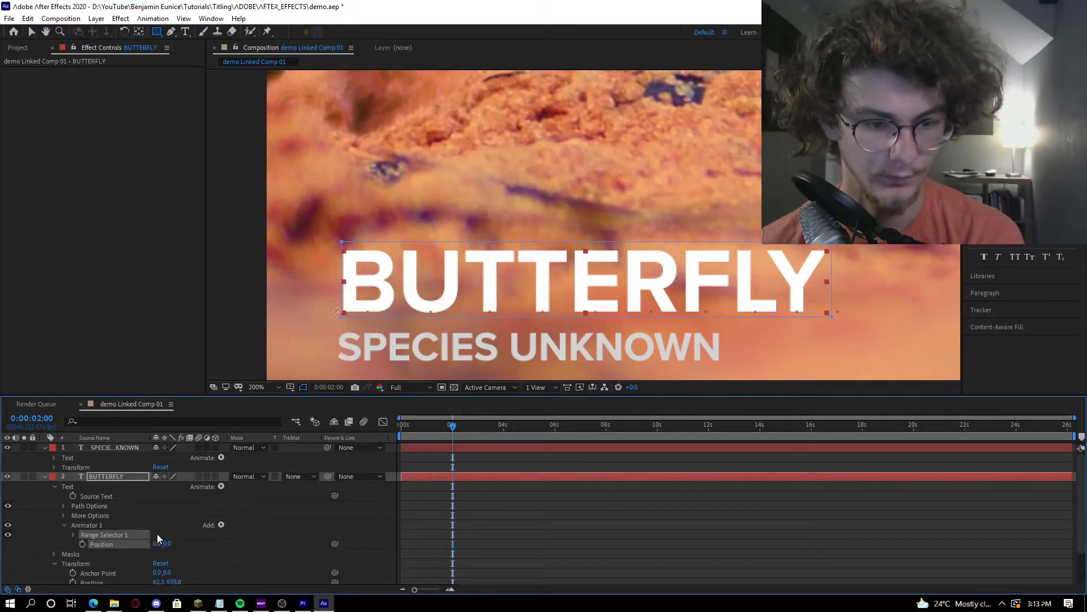
Try shifting the BUTTERFLY text with the animator's Position and with the layer's own Transform Position, undoing each change
drag(155, 543, 120, 543)
key(ctrl+z)
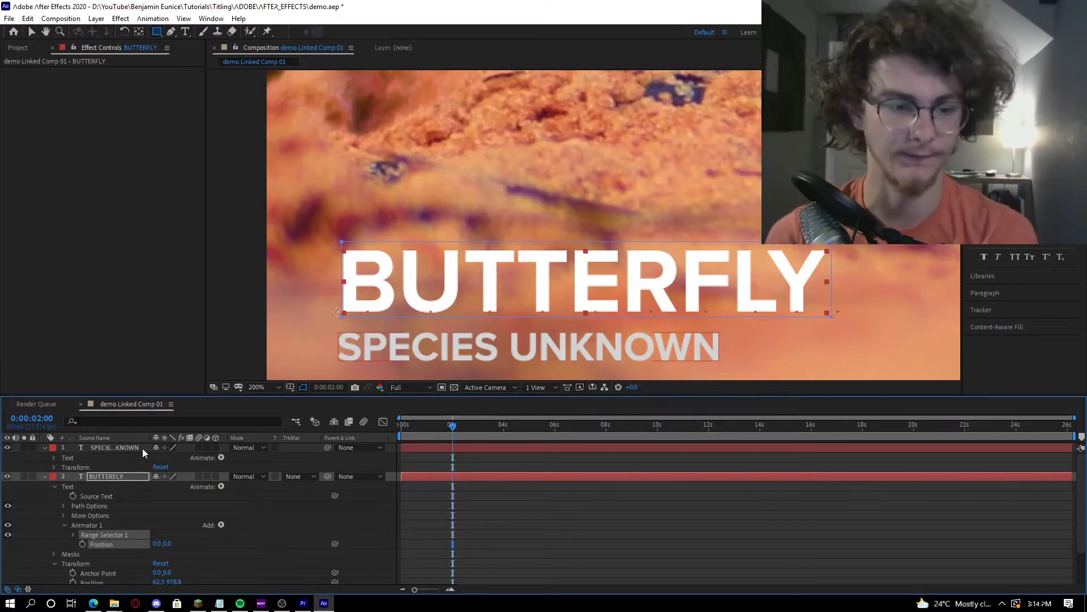
scroll(62, 563, down, 2)
mouse_move(158, 541)
mouse_down()
mouse_move(232, 544)
mouse_move(161, 548)
mouse_up()
key(ctrl+z)
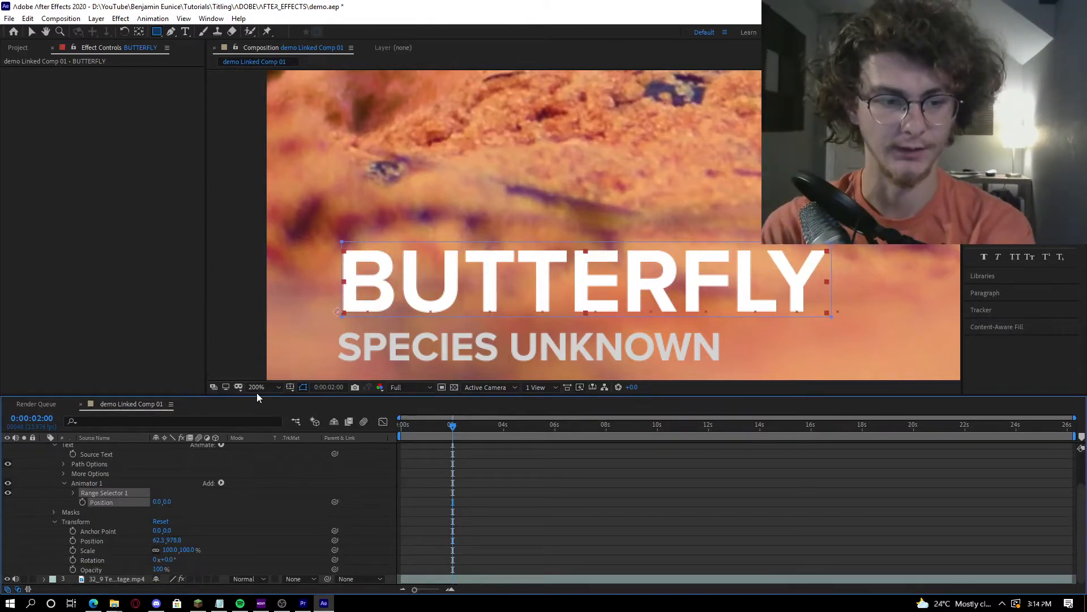
scroll(119, 524, up, 2)
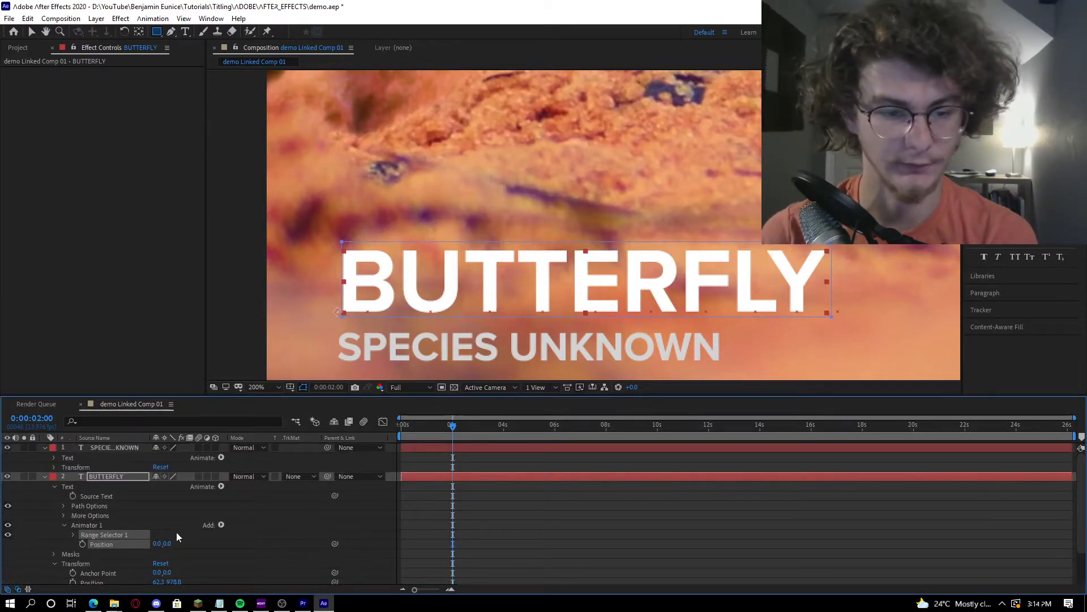
Set the BUTTERFLY animator's Position X to -430 so the word leaves its mask, and keyframe it at 0:00:02:00
drag(155, 548, 1, 548)
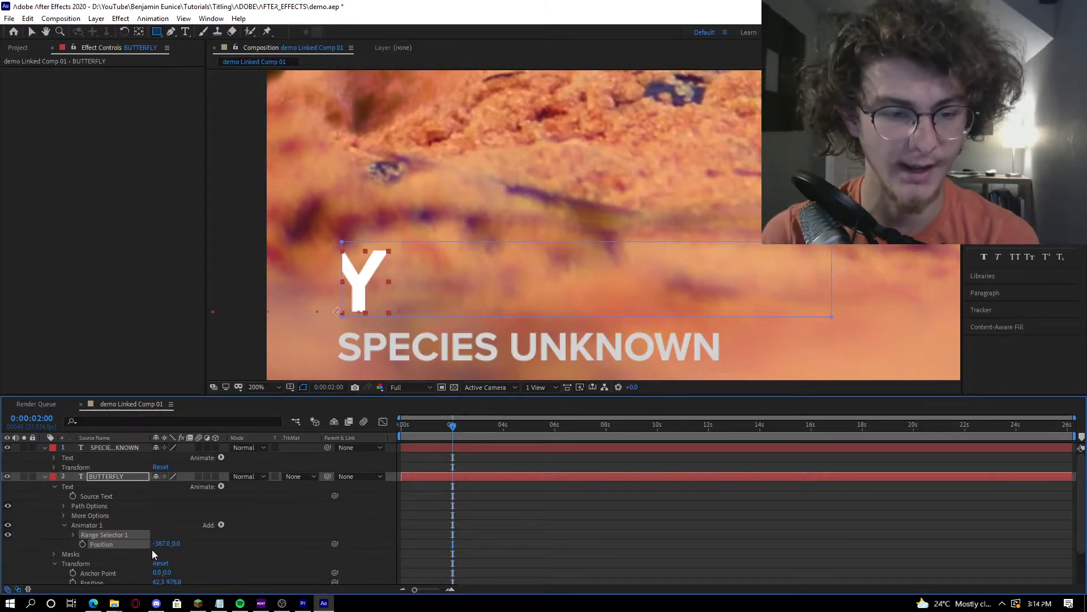
drag(160, 544, 128, 545)
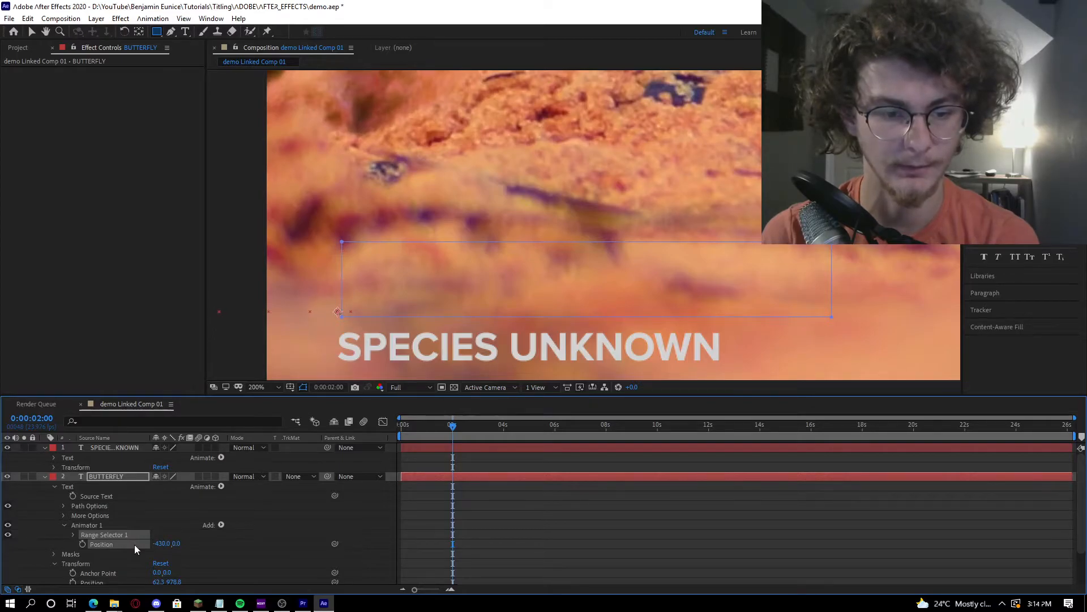
click(84, 546)
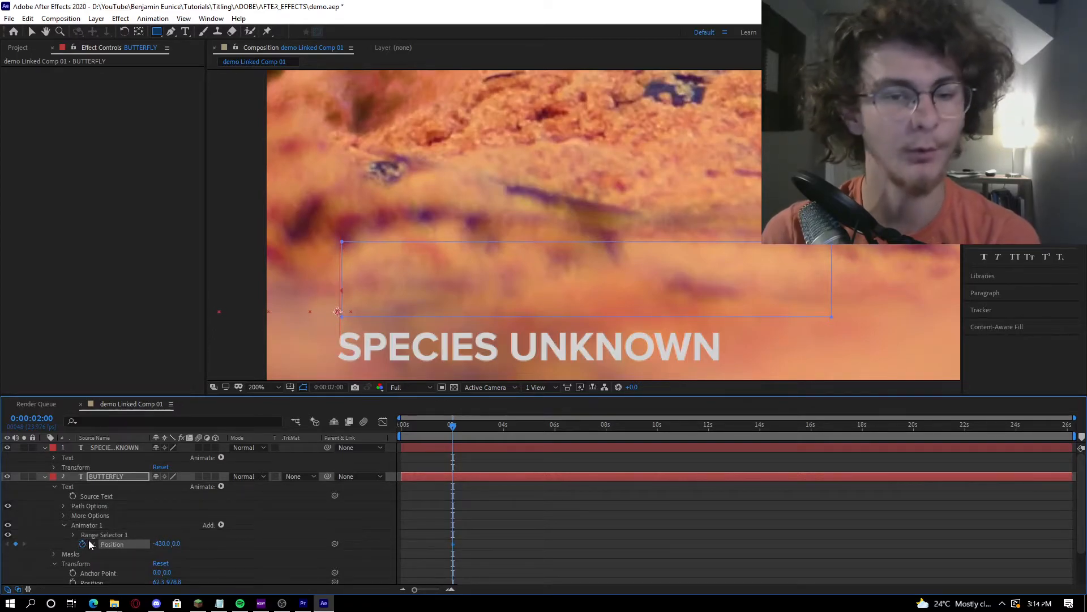
Keyframe the BUTTERFLY animator's Position X at 0 at 0:00:03:00 and preview the slide-in
click(480, 427)
drag(414, 589, 435, 592)
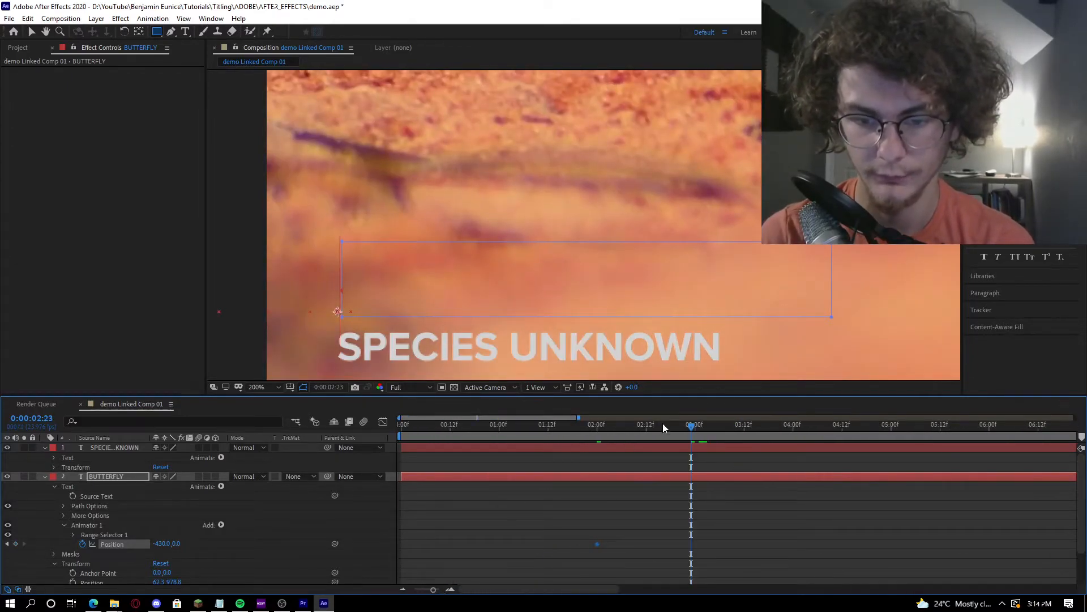
click(698, 433)
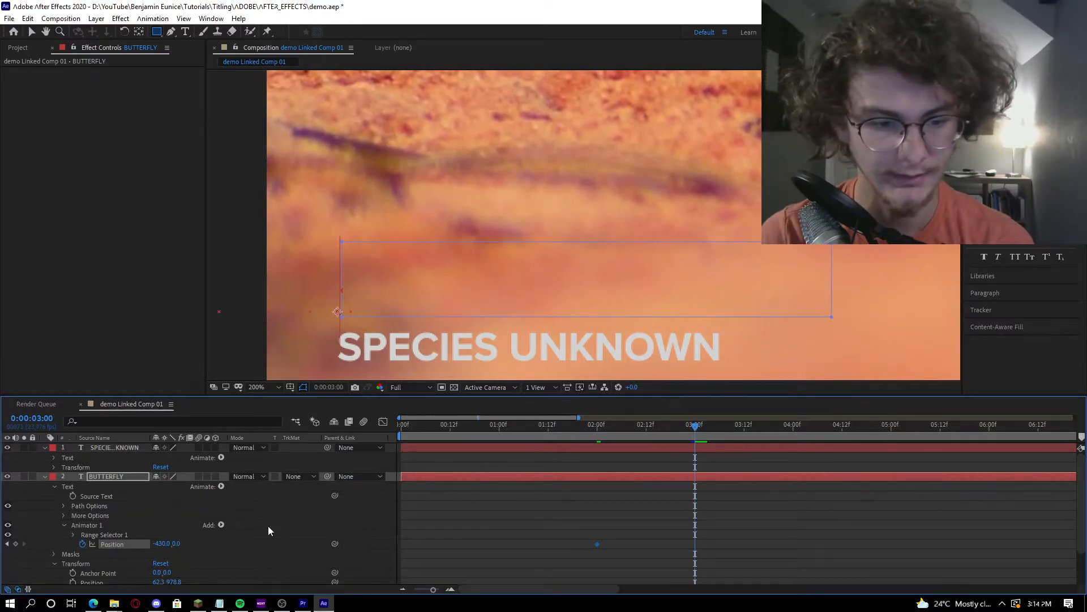
click(160, 543)
text(0)
key(Return)
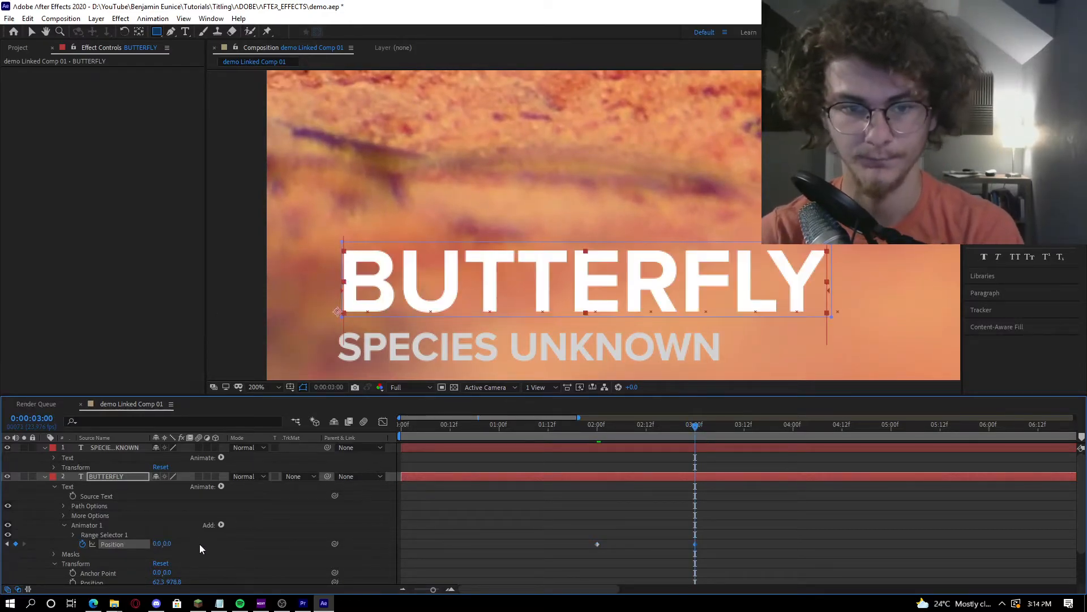
click(573, 433)
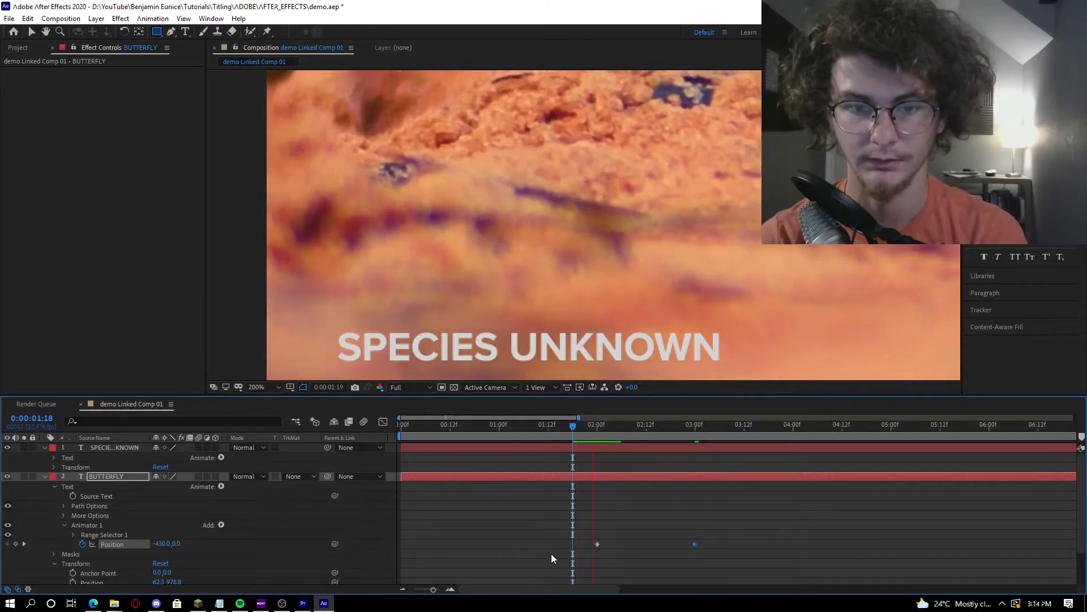
key(space)
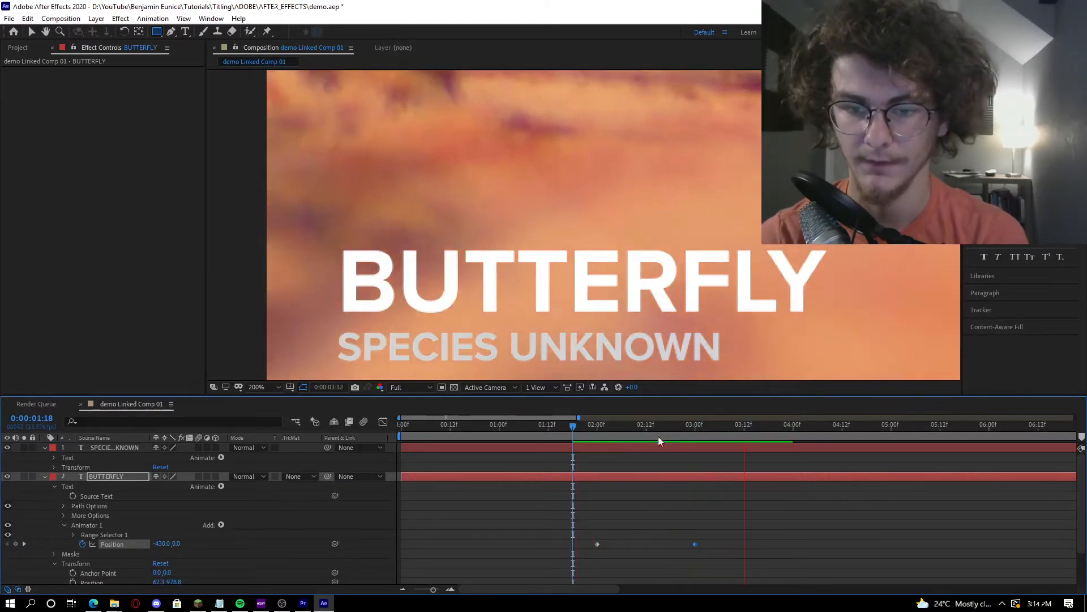
Move the ending Position keyframe to 0:00:02:12 and preview the faster slide-in
click(647, 428)
drag(692, 545, 648, 553)
click(544, 428)
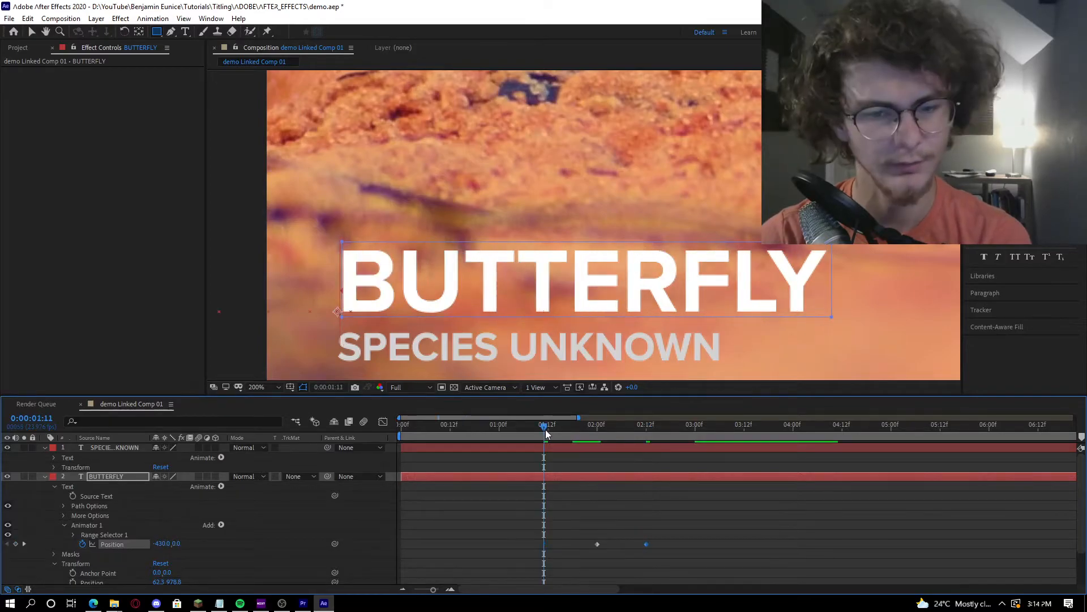
key(space)
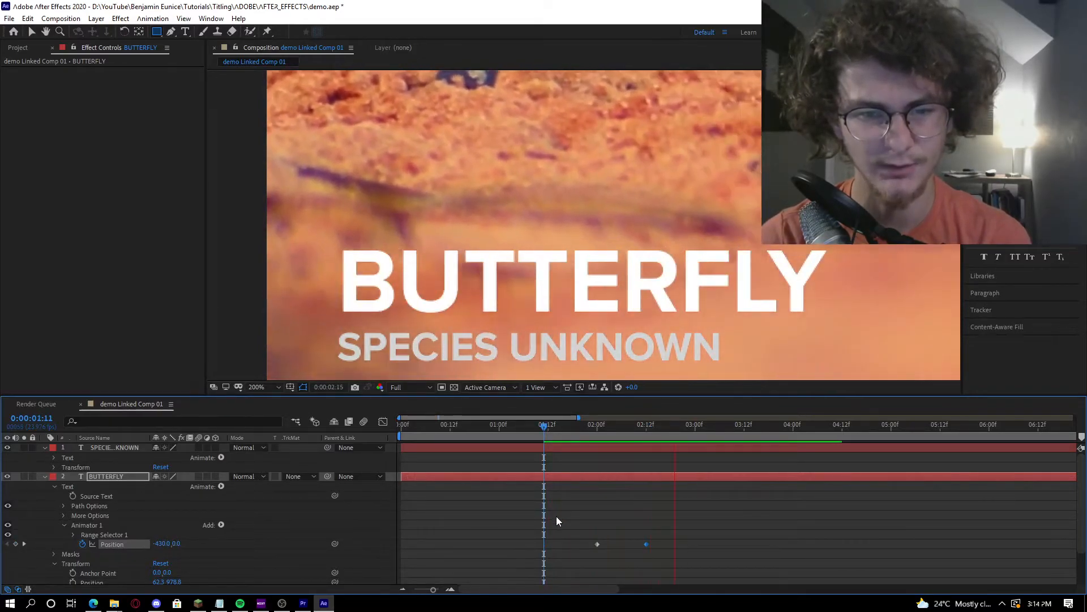
key(space)
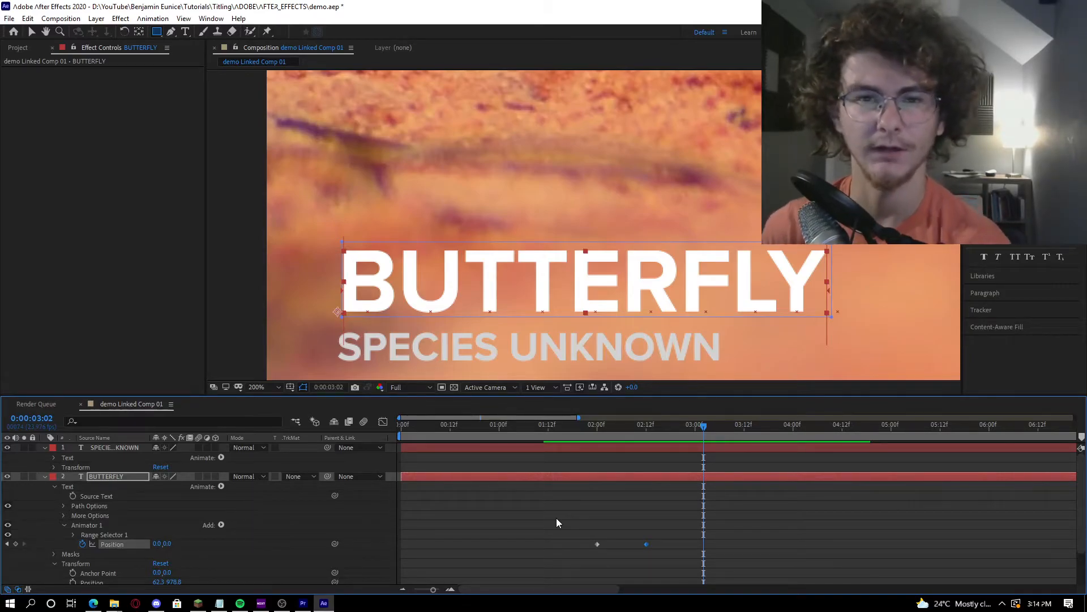
Look through the Keyframe Assistant easing options for the ending Position keyframe
drag(568, 534, 623, 517)
click(663, 550)
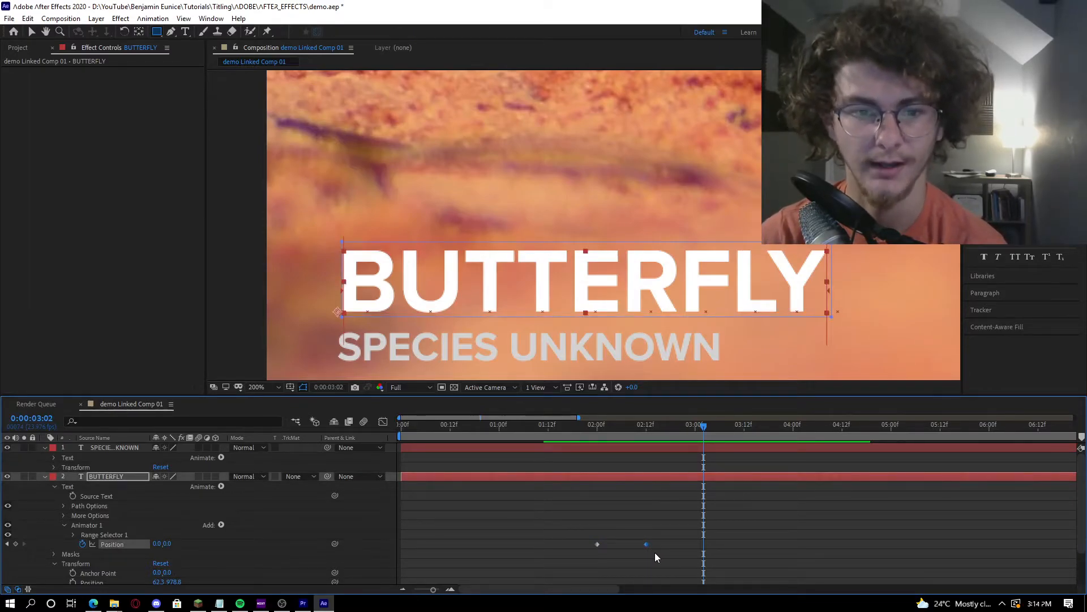
right_click(647, 545)
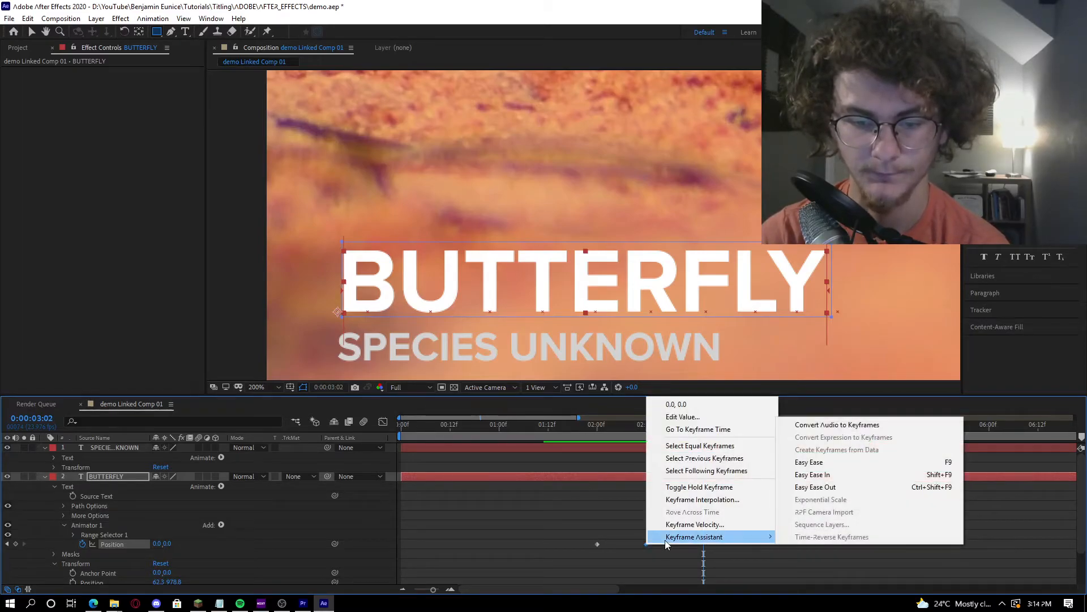
mouse_move(657, 537)
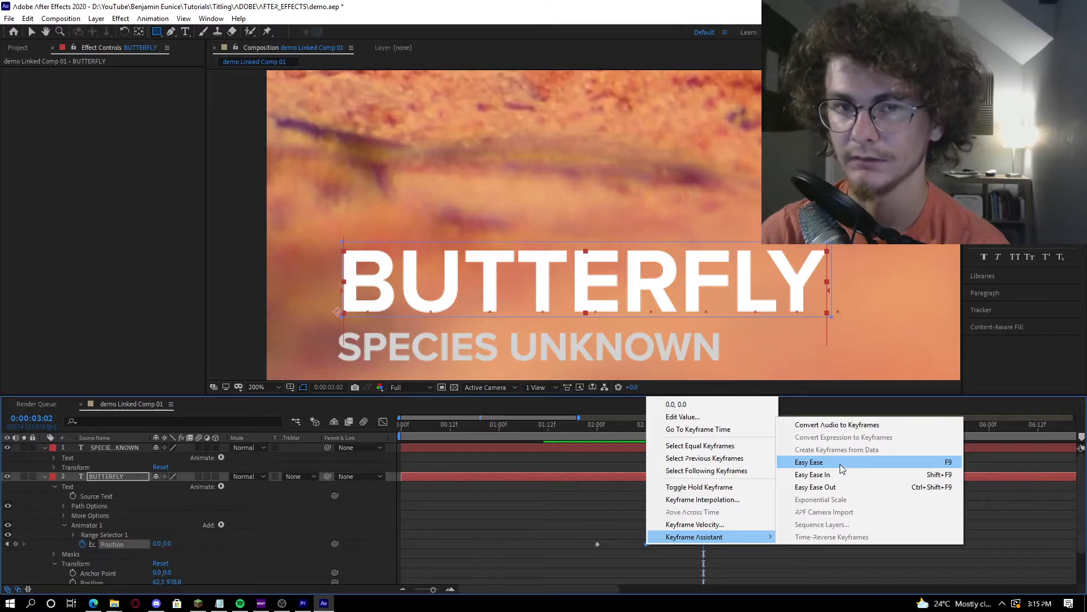
Examine the BUTTERFLY animator's Position curve between 0:00:02:00 and 0:00:02:12 in the graph editor, then close the graph
click(383, 424)
click(383, 423)
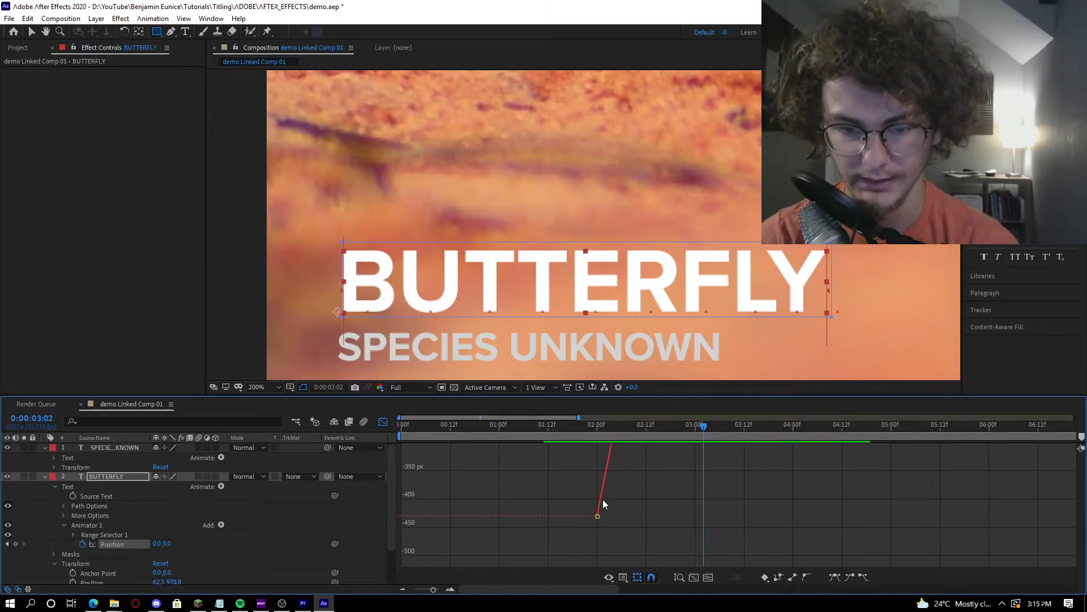
mouse_move(597, 515)
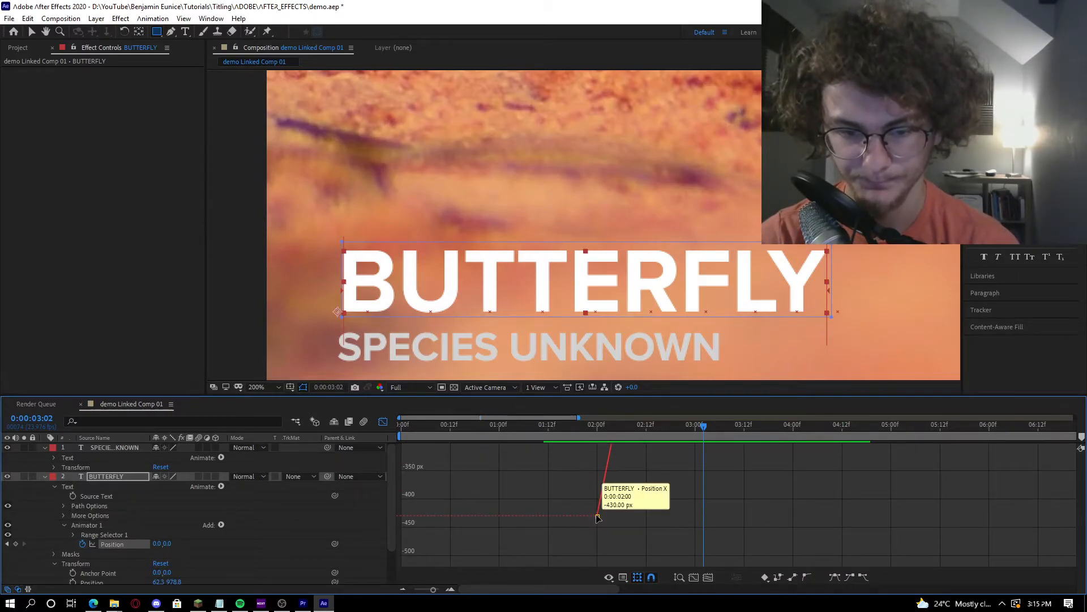
click(598, 434)
scroll(606, 524, up, 8)
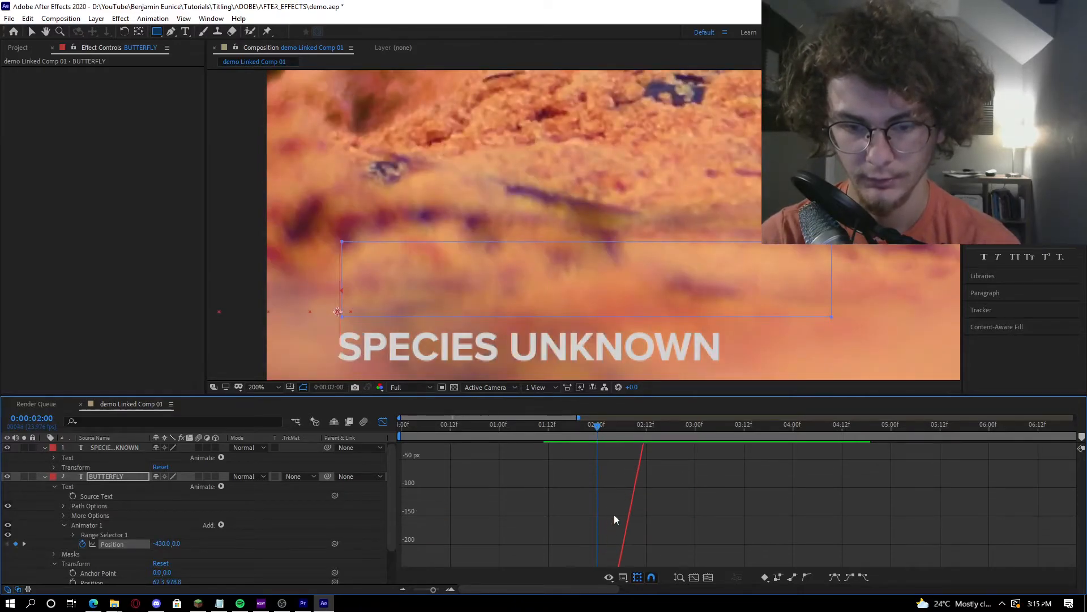
click(647, 432)
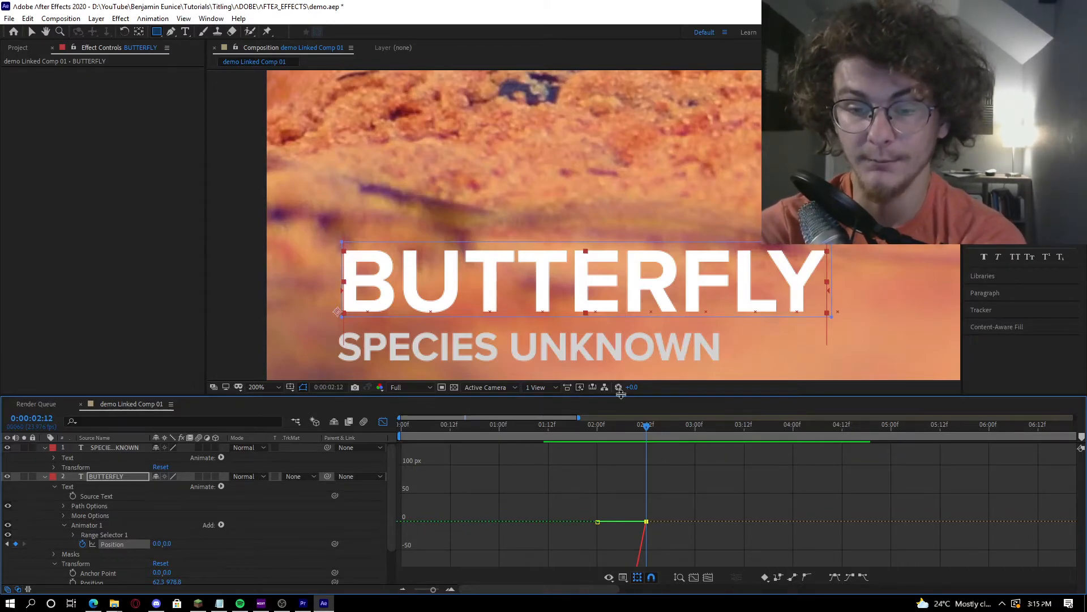
scroll(578, 448, down, 8)
click(601, 431)
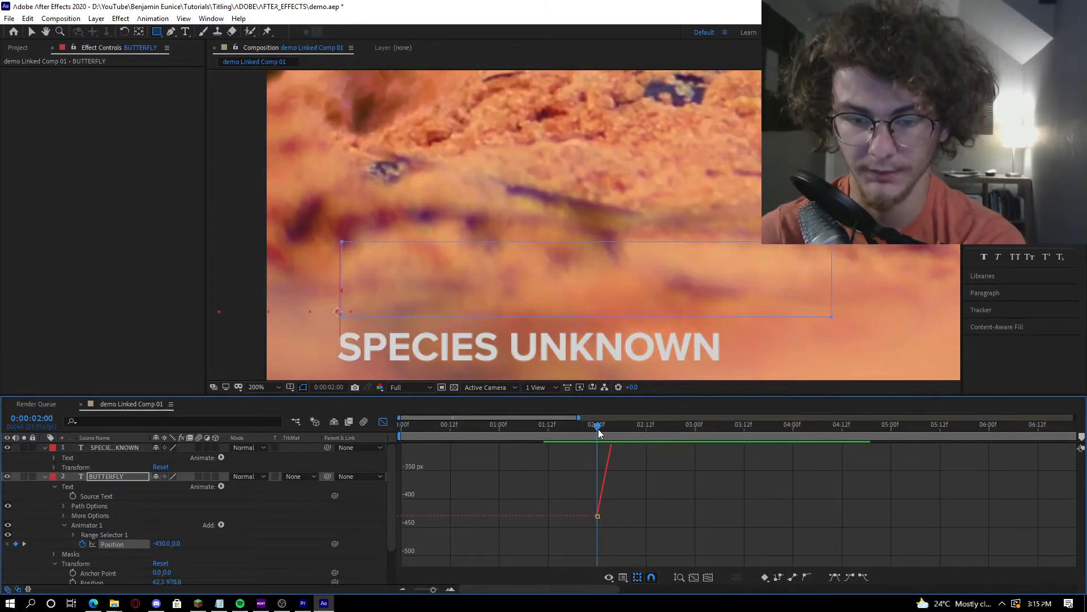
drag(609, 431, 640, 432)
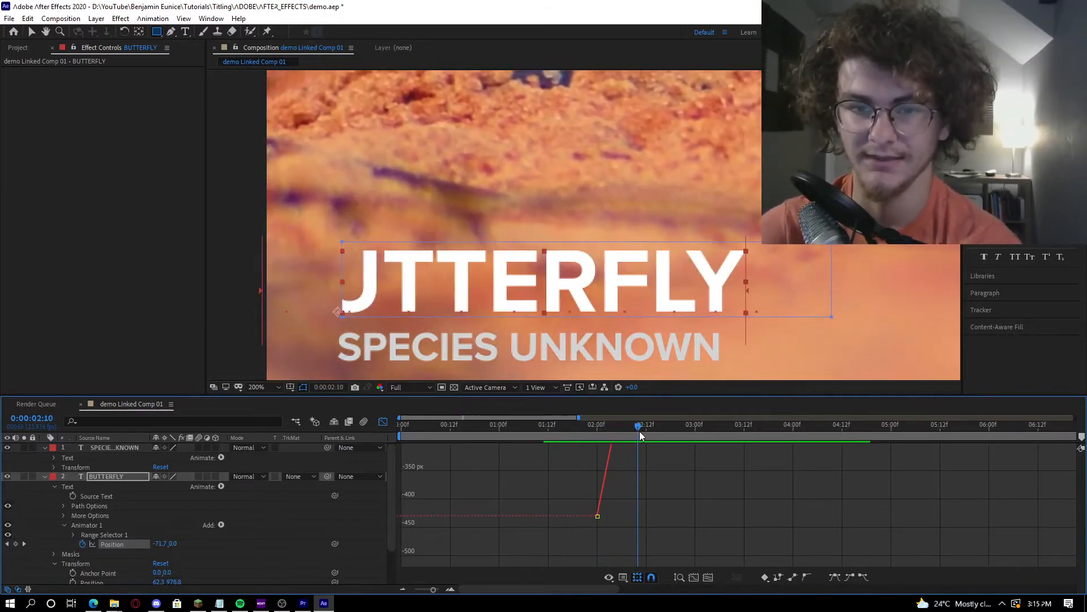
click(658, 432)
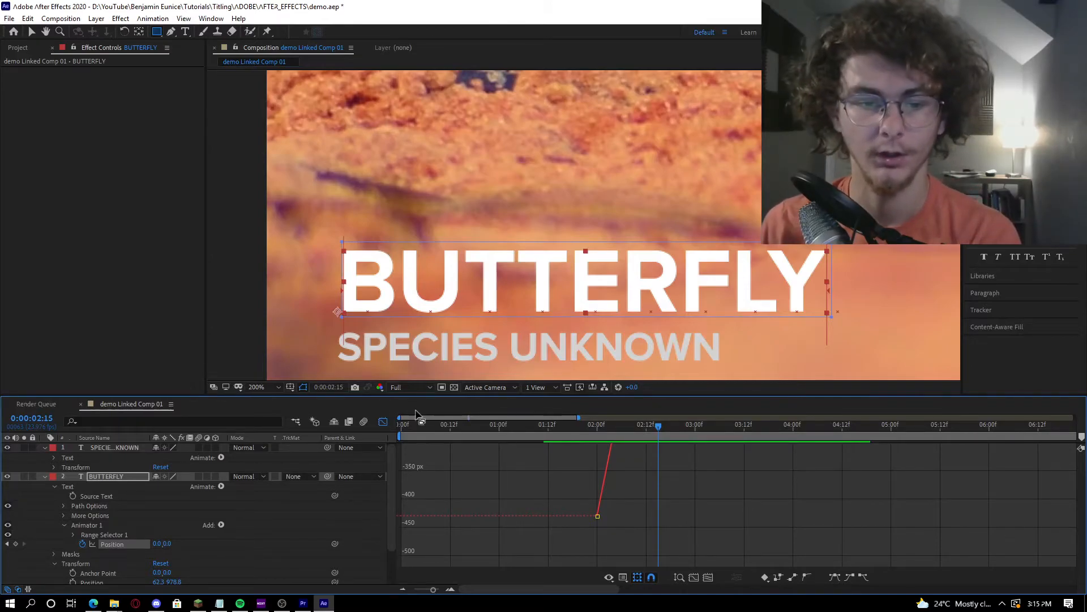
click(381, 425)
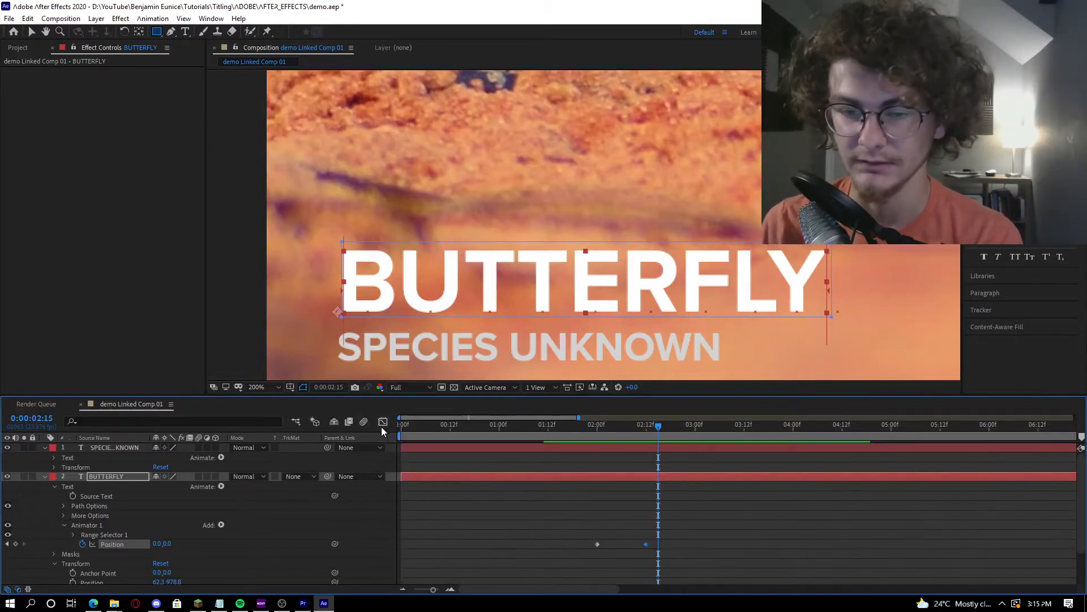
Apply Easy Ease to the Position keyframe at 0:00:02:12 and view its curve in the graph editor
right_click(647, 544)
mouse_move(703, 537)
click(839, 487)
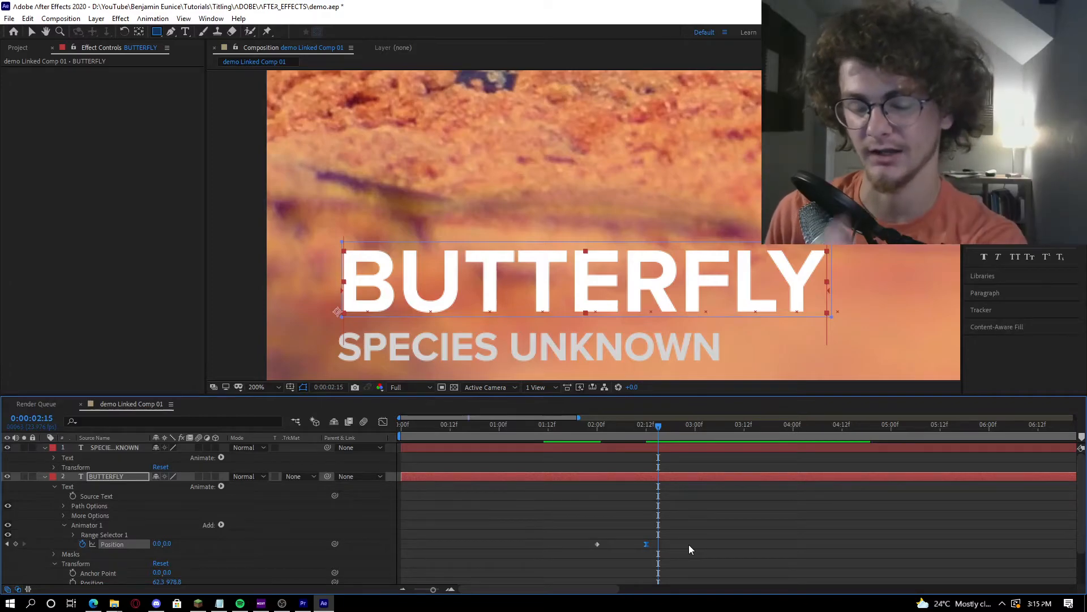
click(389, 423)
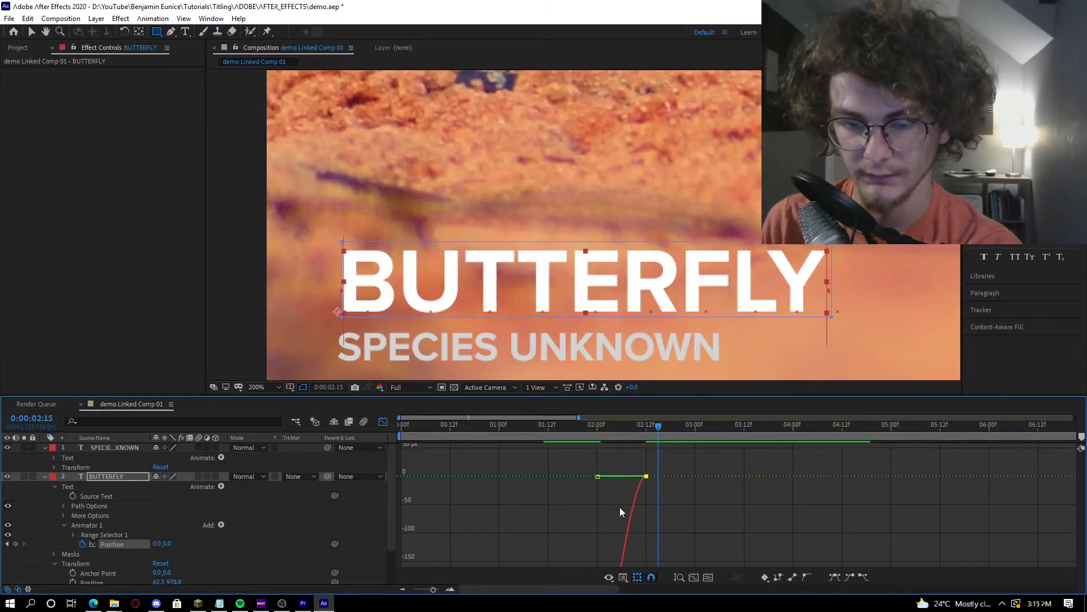
click(650, 427)
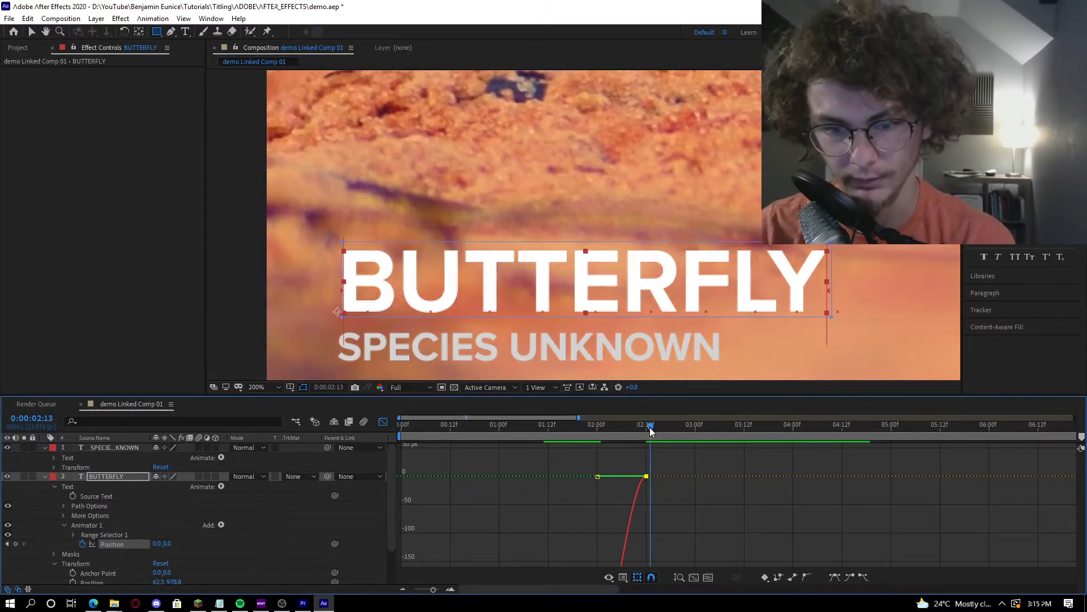
Preview the eased BUTTERFLY slide-in from just before its starting keyframe, 0:00:01:17 onward
click(570, 436)
key(space)
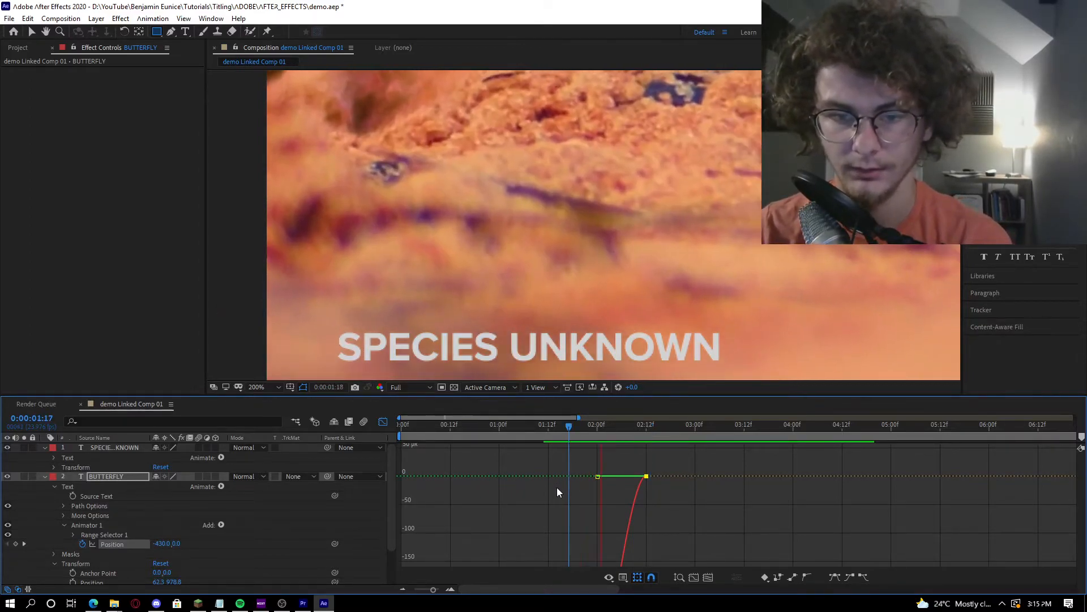
mouse_move(649, 424)
mouse_down()
mouse_move(631, 420)
mouse_move(656, 422)
mouse_up()
Try to reshape the Position curve at the 0:00:02:12 keyframe in the graph editor, undo it, and close the graph
click(647, 477)
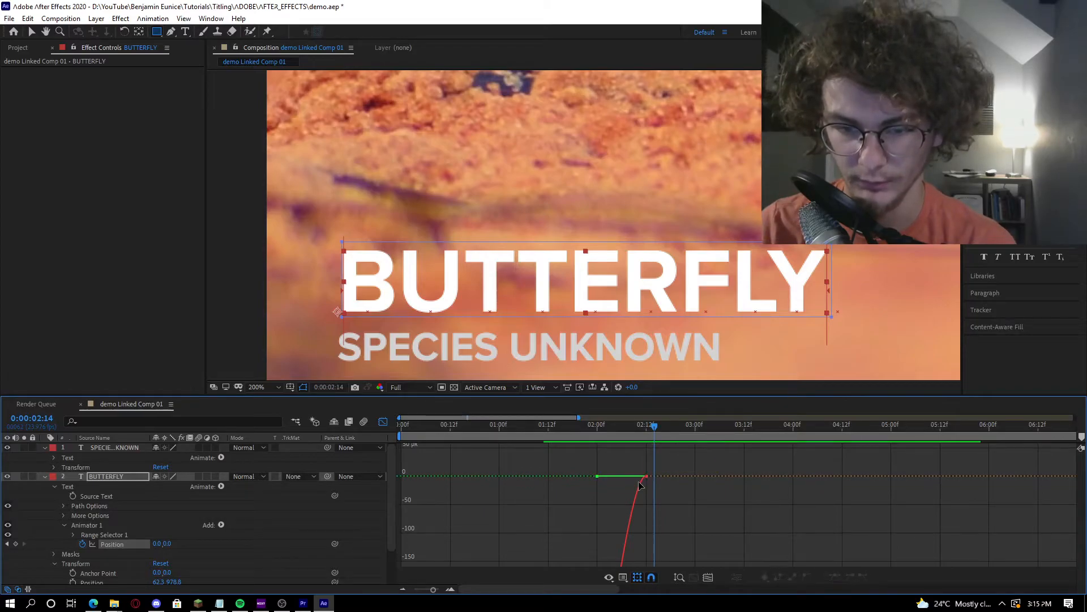
double_click(640, 490)
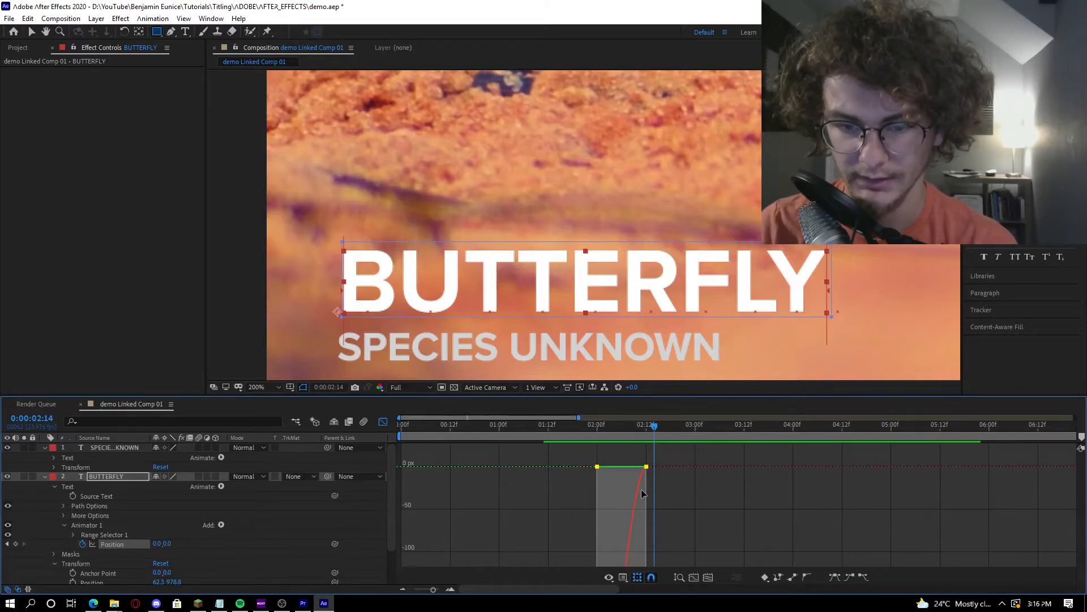
scroll(642, 497, up, 6)
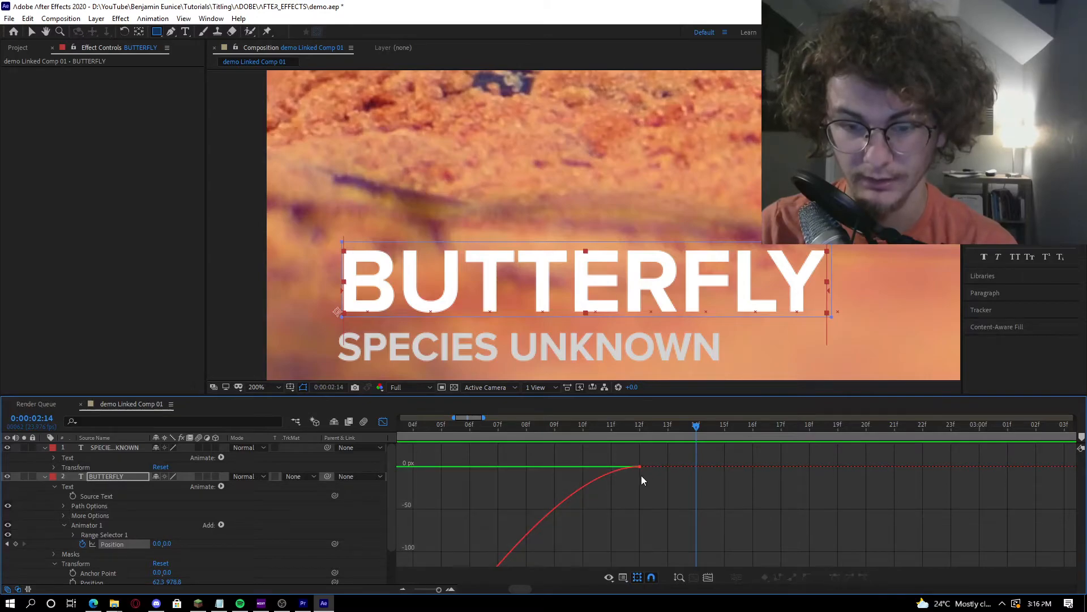
mouse_move(639, 473)
drag(640, 468, 637, 482)
key(ctrl+z)
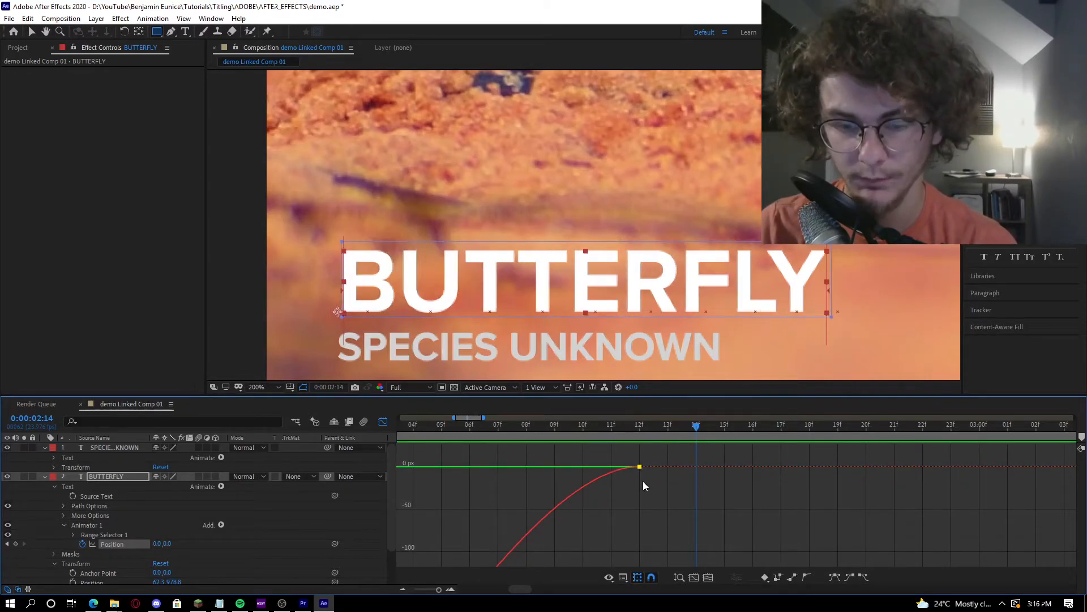
click(643, 481)
click(382, 423)
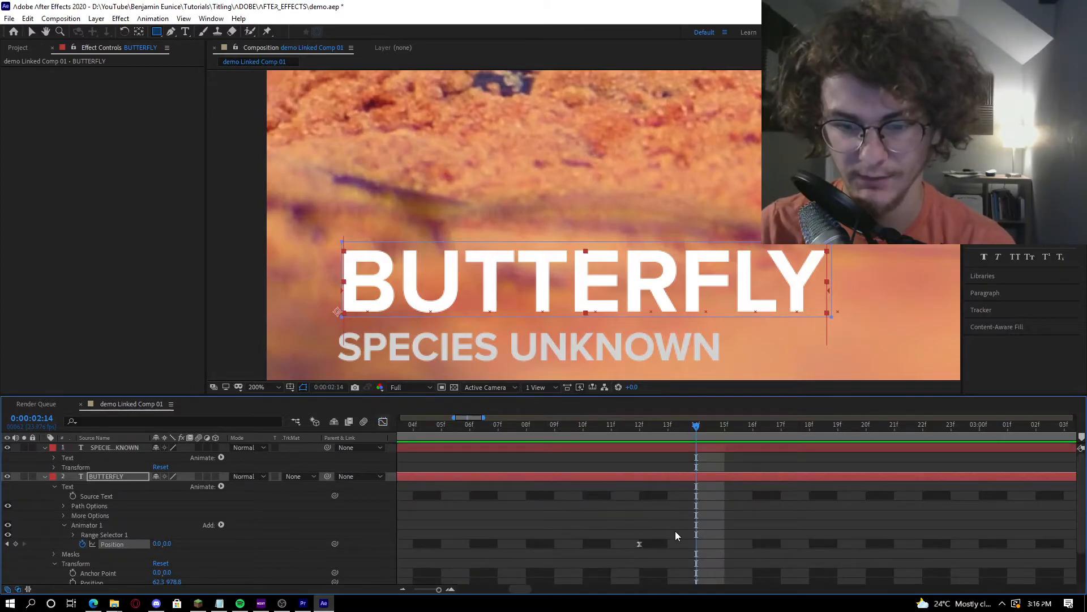
Apply Easy Ease to the BUTTERFLY animator's starting Position keyframe at 0:00:02:00 and preview the slide-in
scroll(668, 502, down, 2)
scroll(667, 502, down, 3)
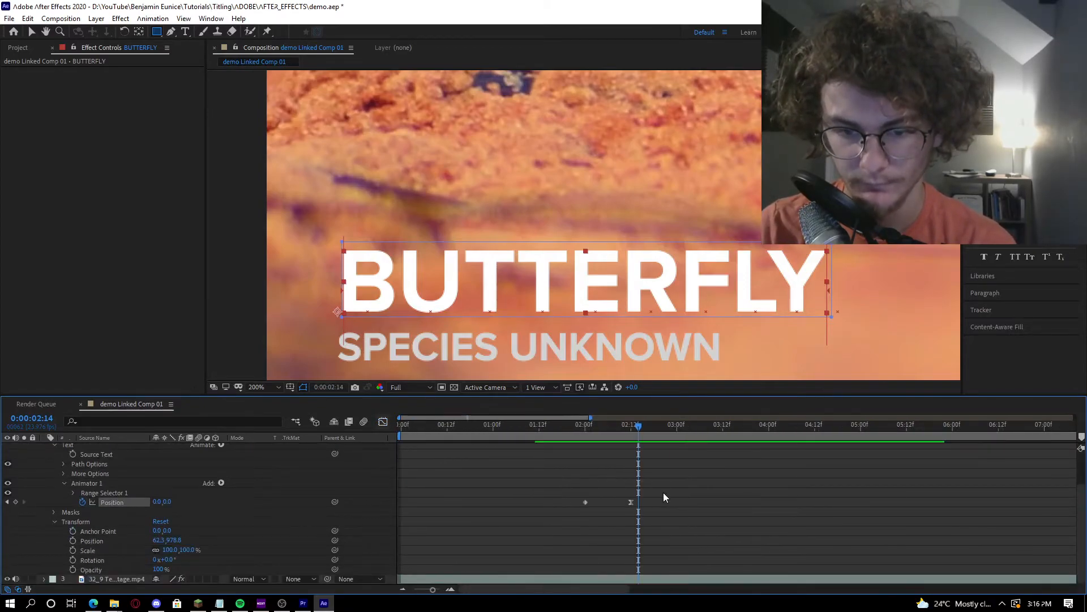
click(588, 429)
drag(590, 431, 587, 510)
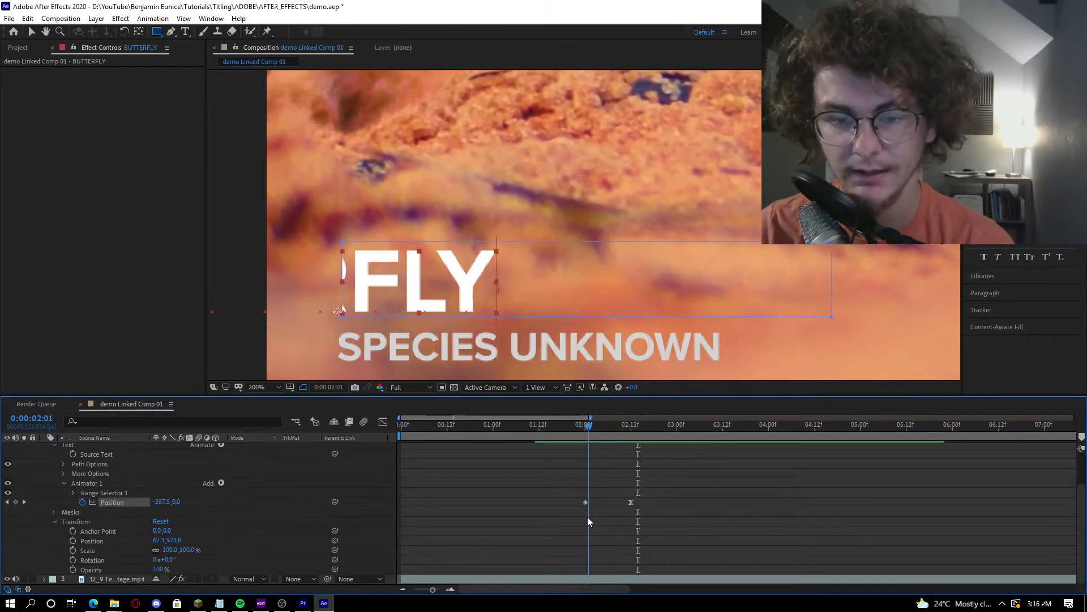
right_click(585, 502)
mouse_move(609, 502)
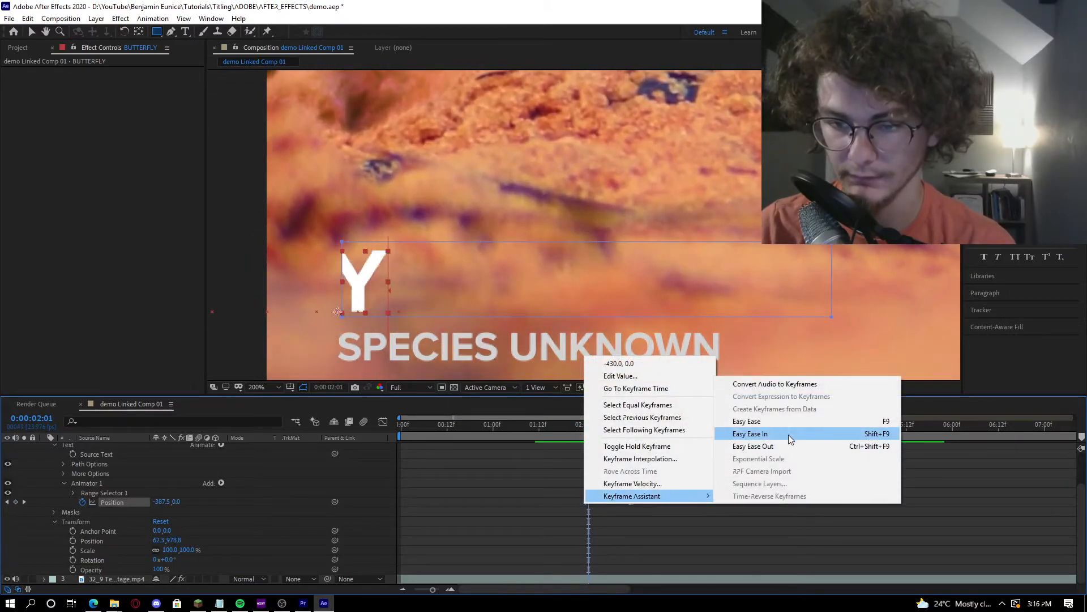
click(787, 424)
click(574, 430)
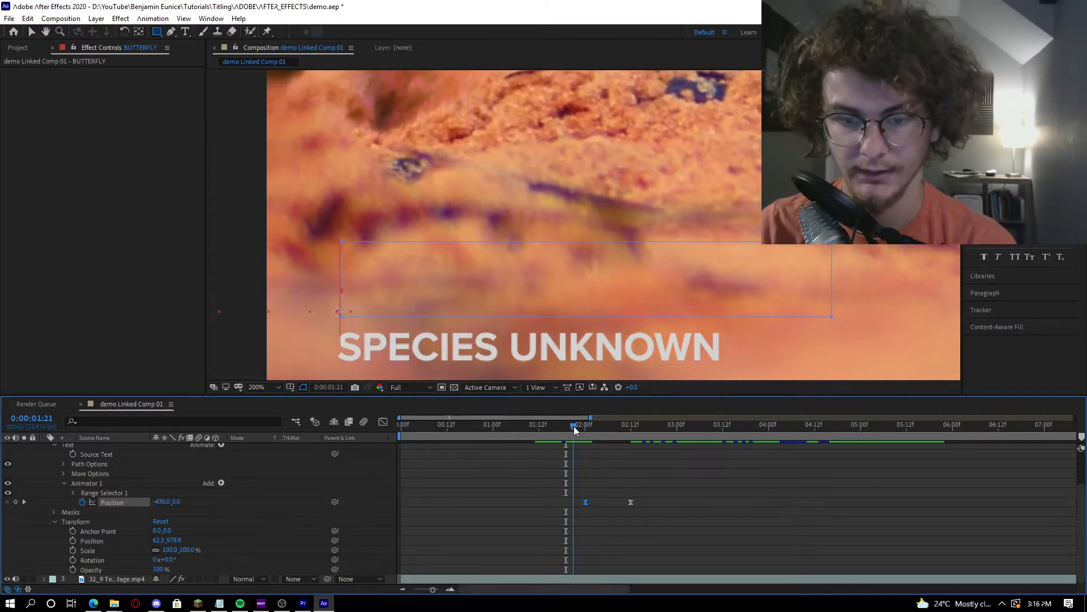
key(space)
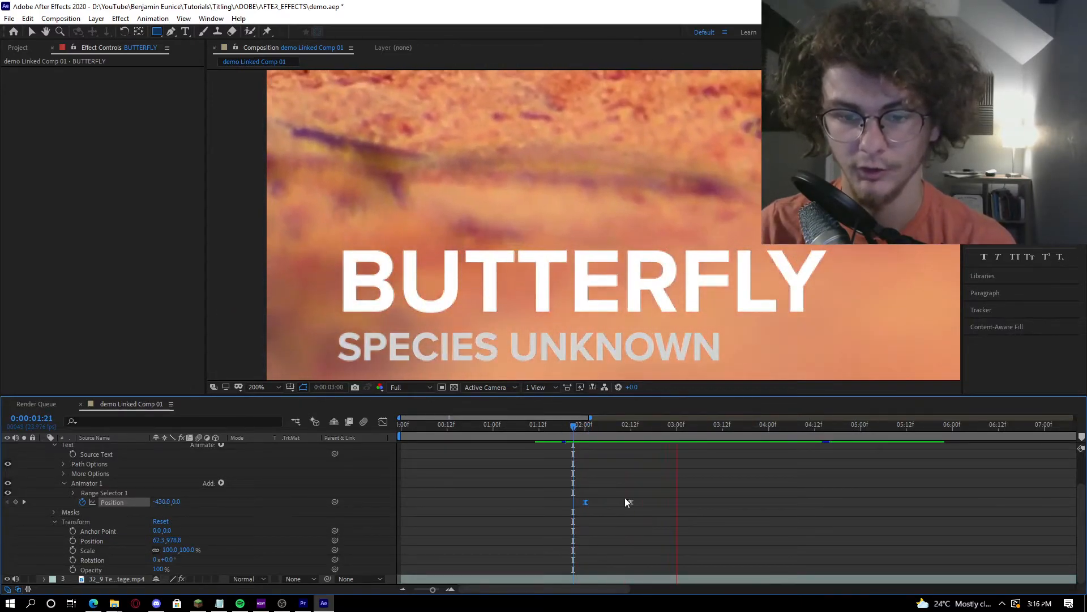
Open the BUTTERFLY Position curve in the graph editor and switch it from the value graph to the speed graph
click(383, 421)
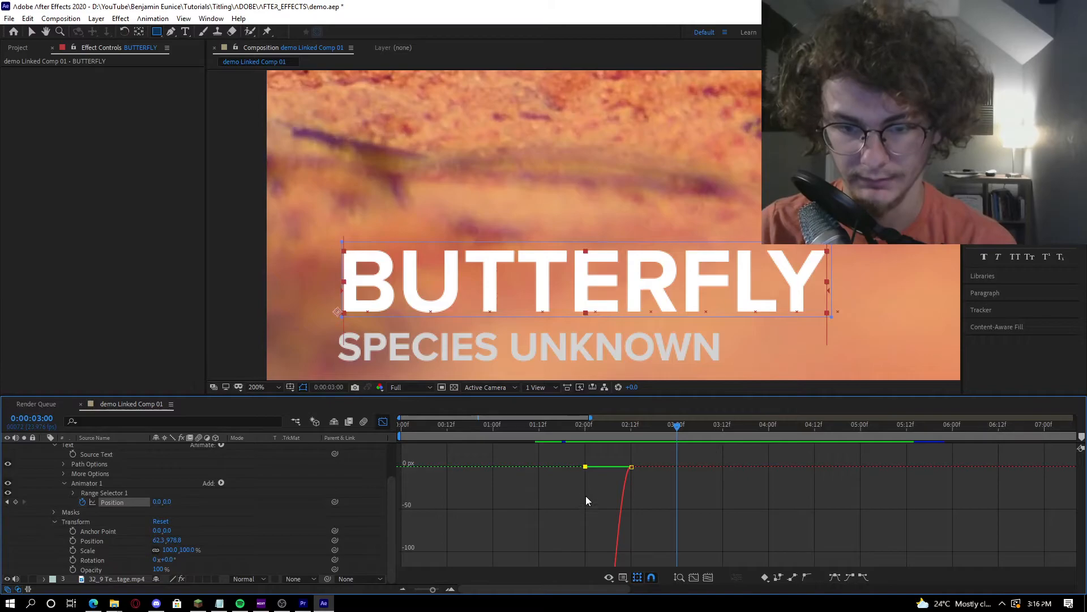
scroll(584, 504, down, 3)
scroll(586, 485, up, 11)
scroll(603, 499, up, 5)
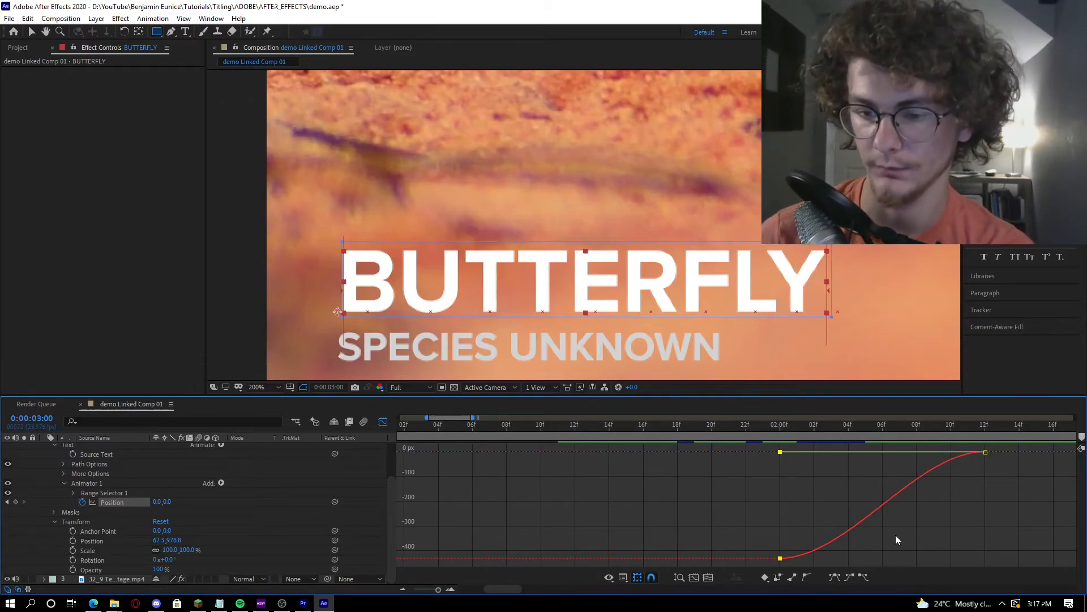
click(609, 577)
click(623, 578)
click(623, 578)
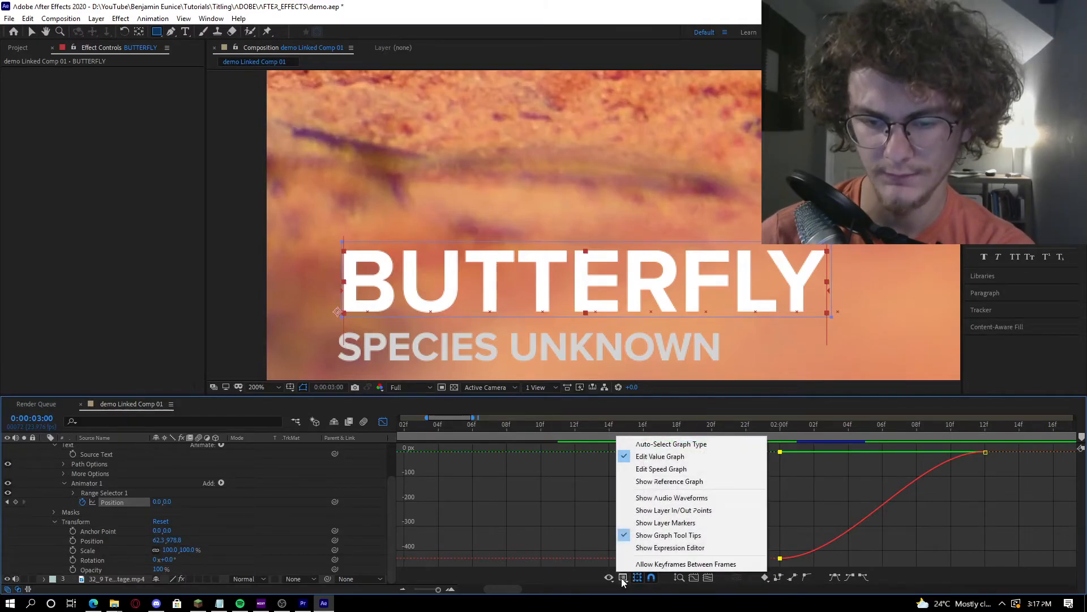
click(648, 469)
Shorten the starting keyframe's outgoing handle to almost nothing, extend the ending keyframe's incoming handle to about 0:00:02:06, and preview the motion
scroll(646, 534, down, 5)
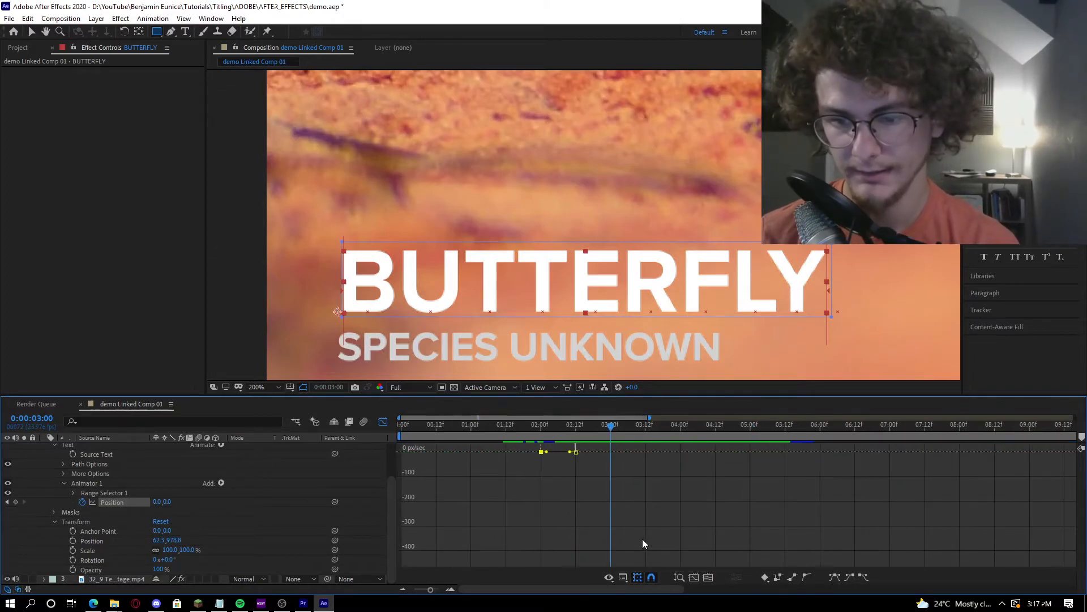
scroll(553, 521, up, 5)
scroll(555, 521, up, 3)
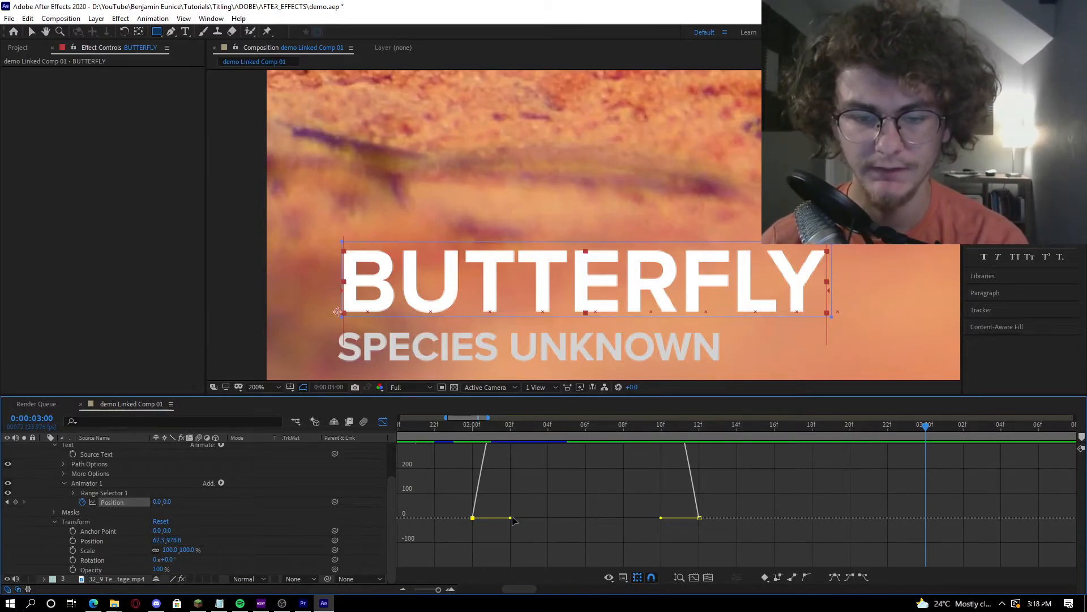
drag(511, 520, 436, 537)
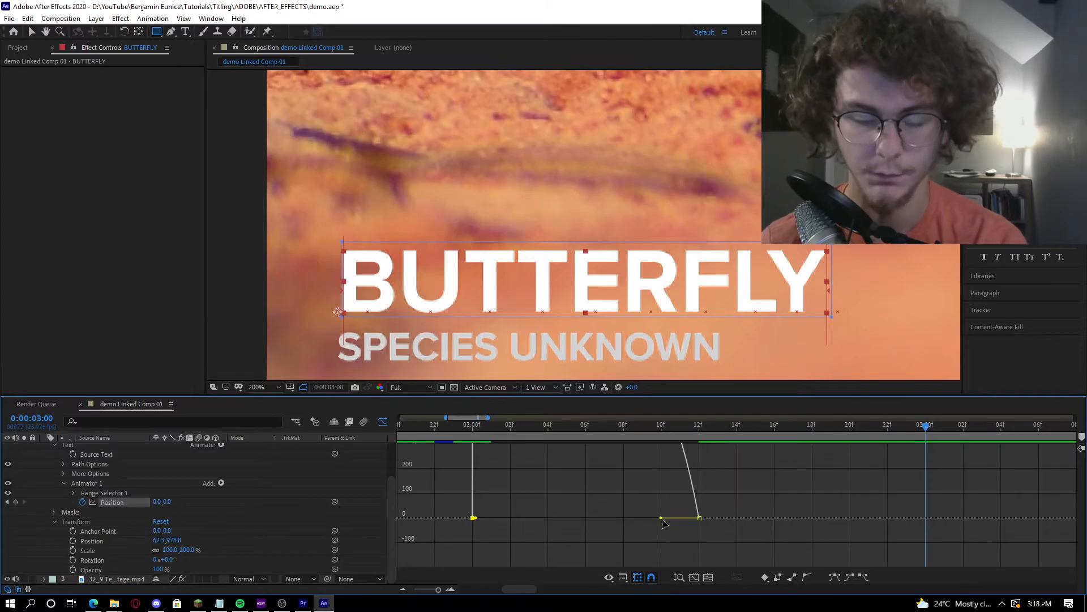
drag(661, 522, 474, 526)
click(434, 433)
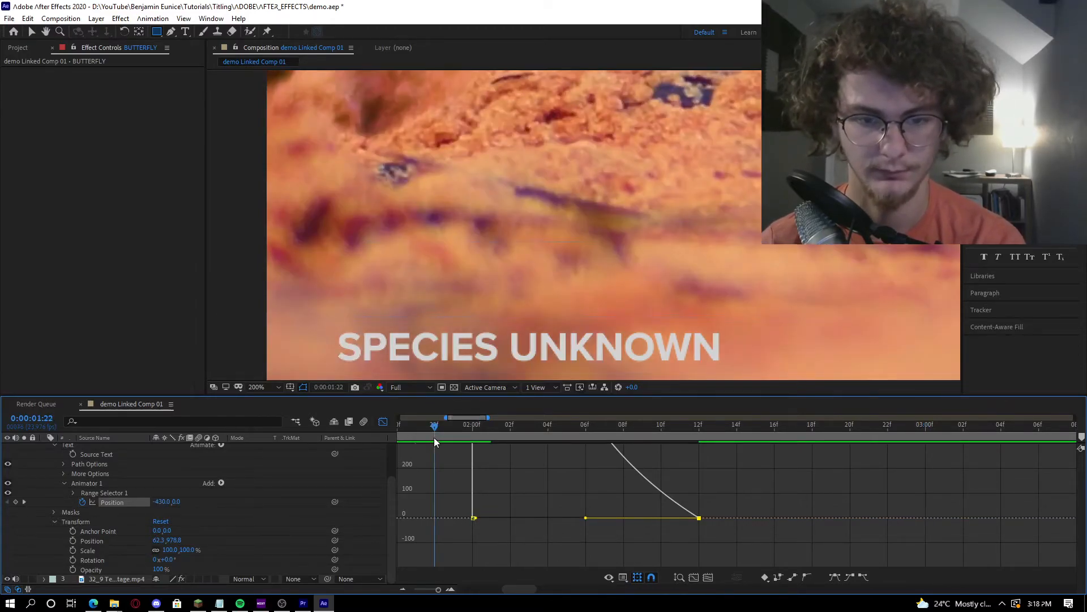
key(space)
key(space)
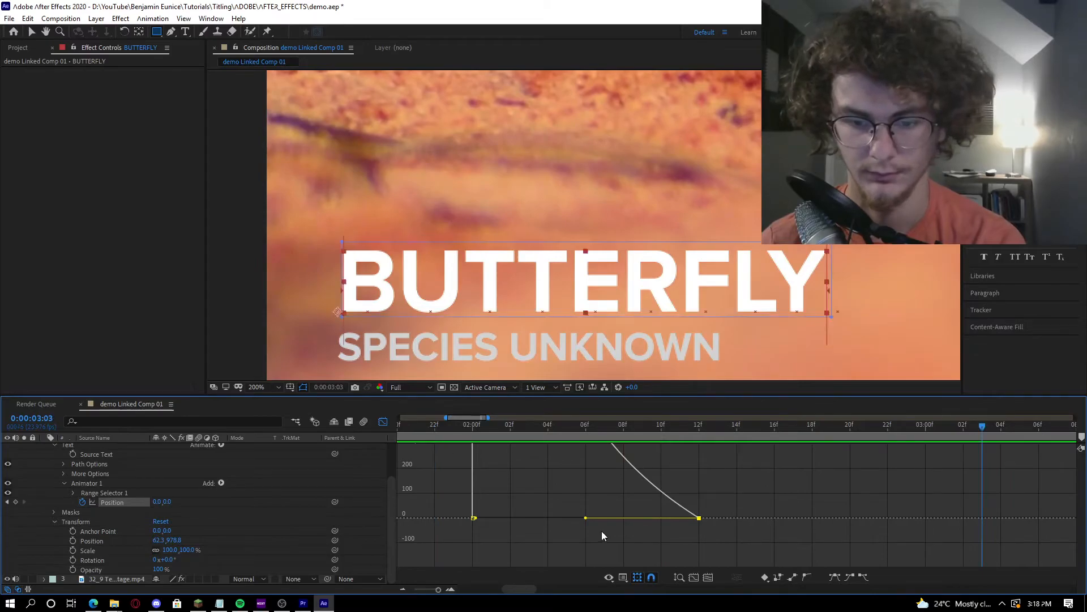
click(383, 421)
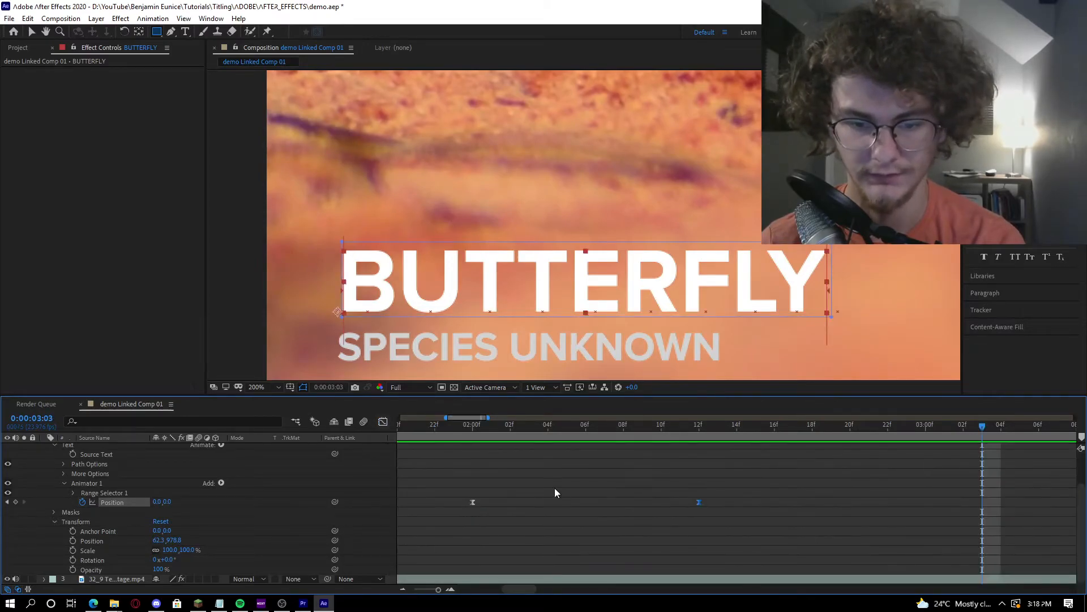
Move the ending Position keyframe to about 0:00:03:02 and preview the slower slide-in
scroll(558, 525, down, 9)
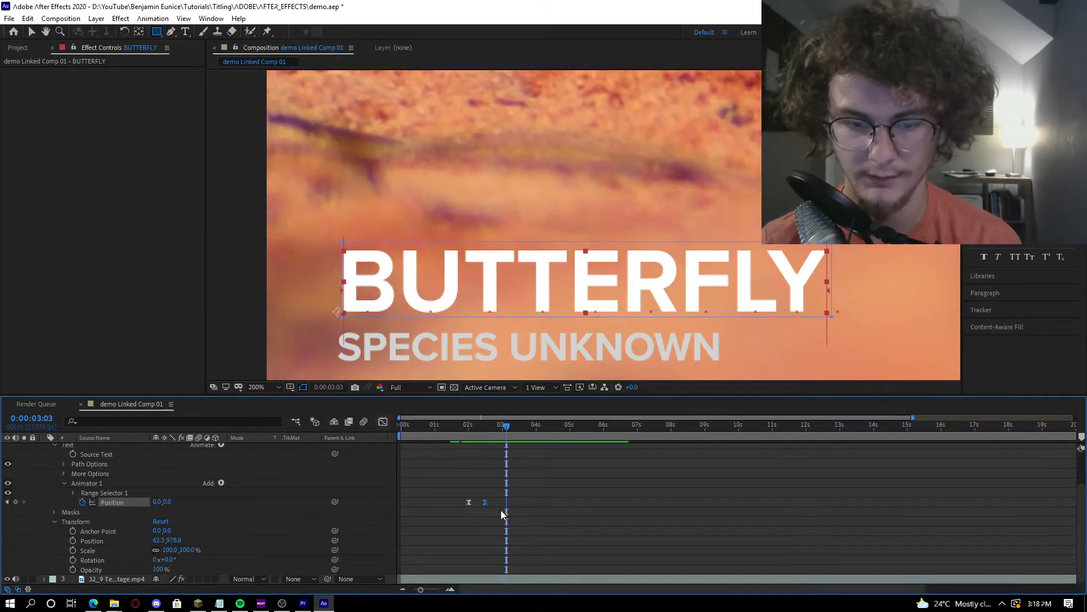
drag(484, 506, 505, 505)
click(458, 434)
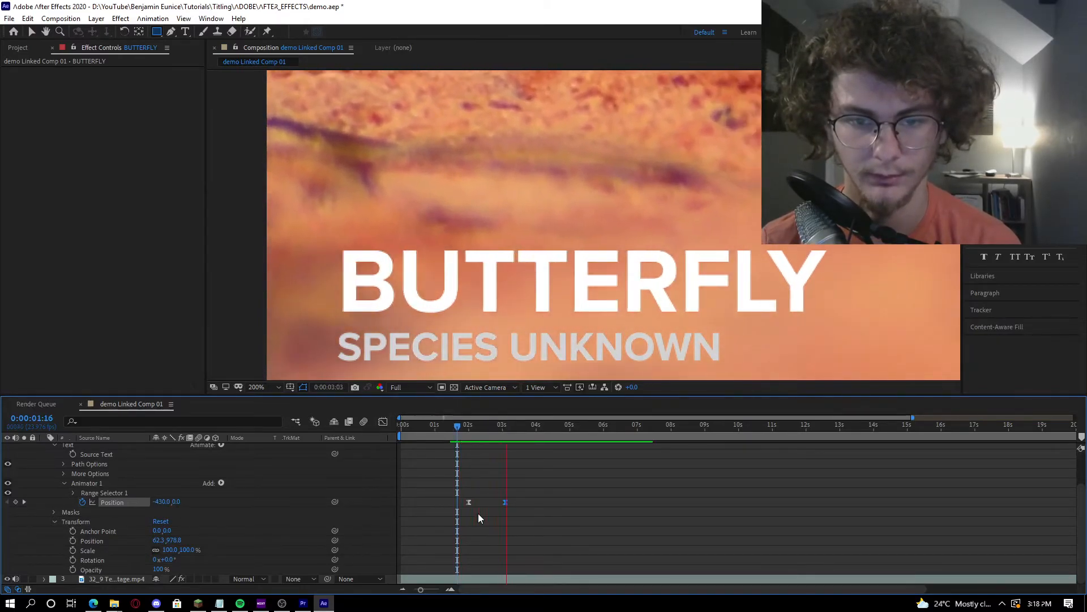
key(space)
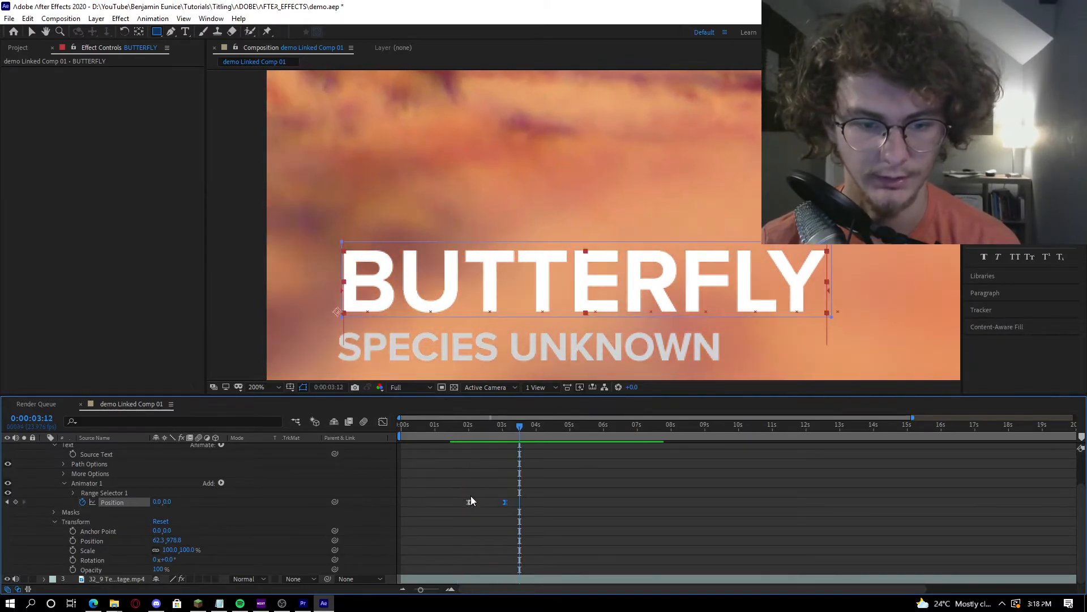
Examine the stretched Position speed curve and its influence handles in the graph editor, then close the graph
click(383, 422)
mouse_move(485, 518)
mouse_down()
mouse_move(474, 545)
mouse_move(481, 524)
mouse_up()
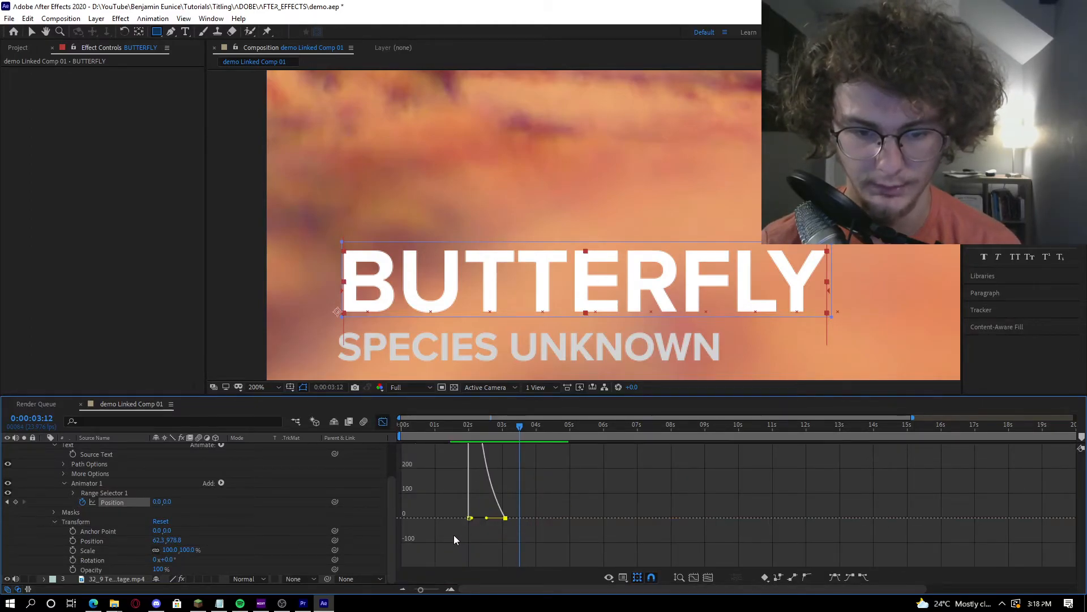
alt+scroll(454, 534, up, 5)
click(384, 422)
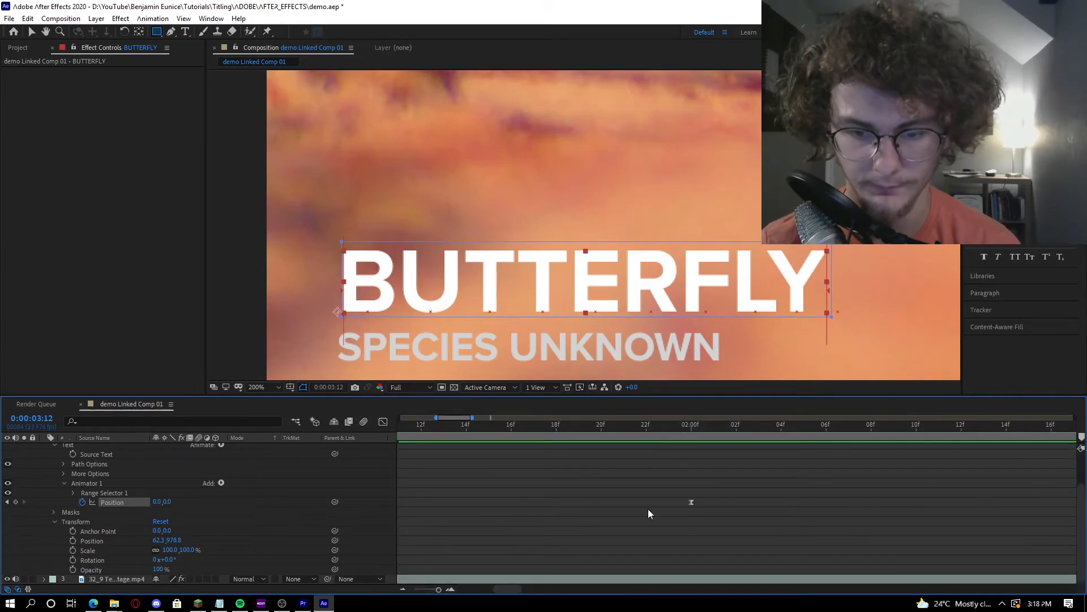
Check the outgoing influence of the Position keyframe at 0:00:02:00 in Keyframe Velocity, accept the dialog, and preview the slide-in
alt+scroll(649, 508, down, 5)
right_click(565, 501)
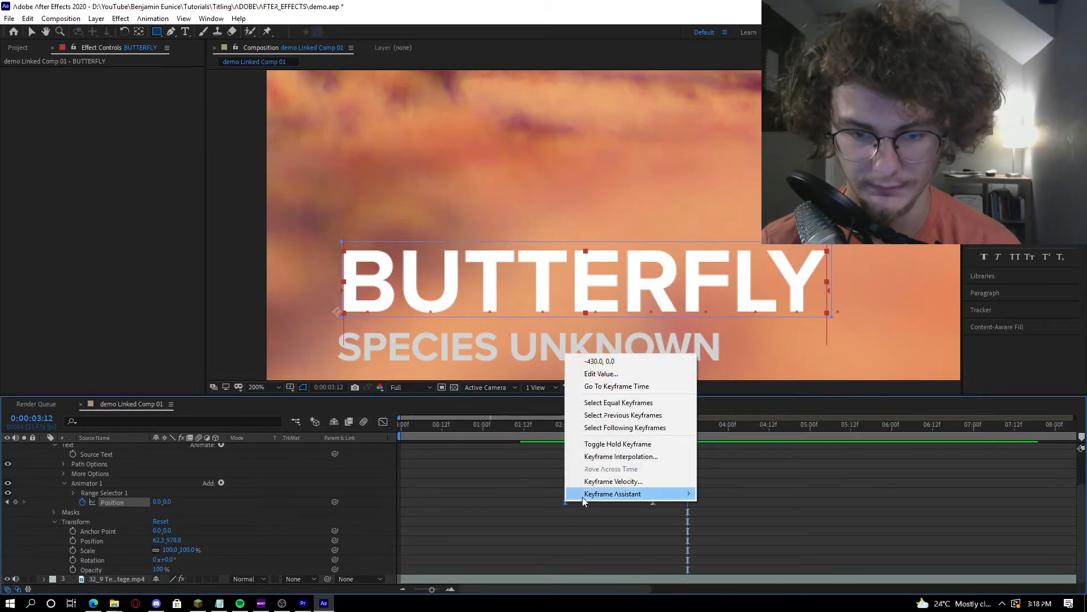
mouse_move(582, 498)
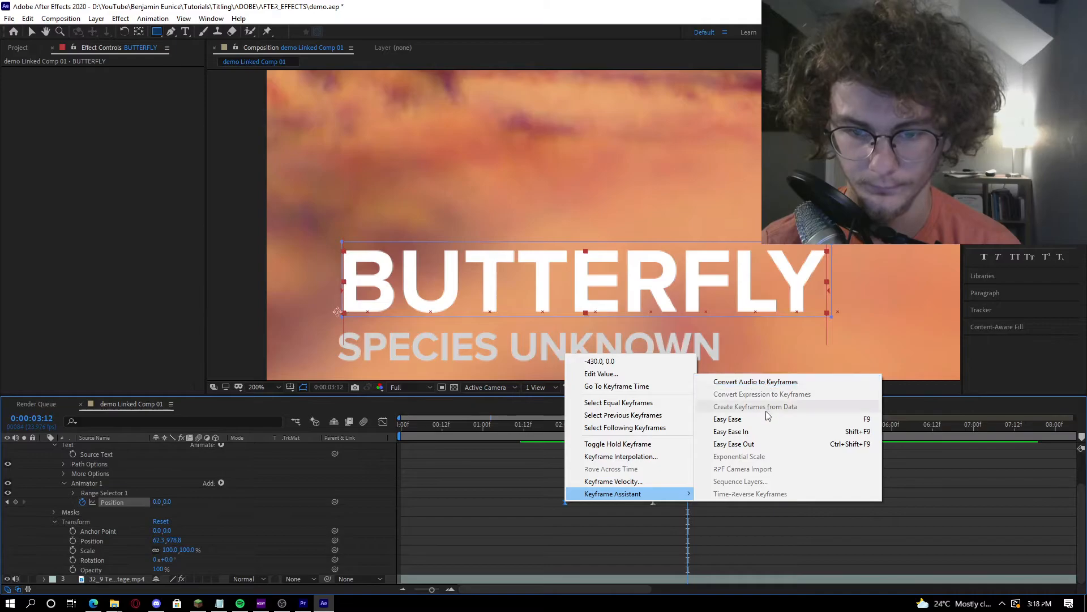
click(678, 482)
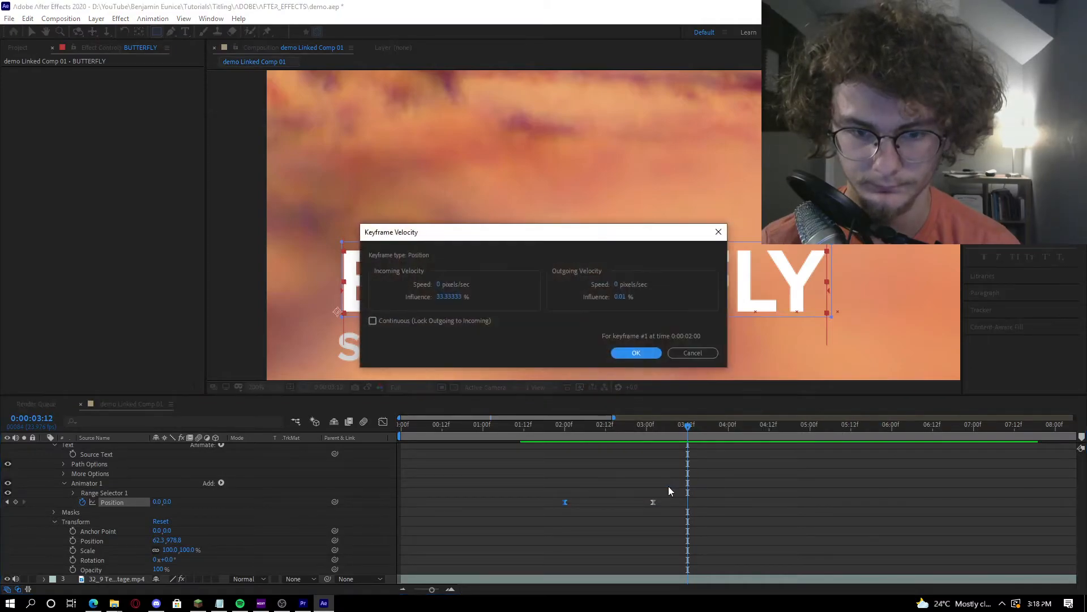
click(622, 296)
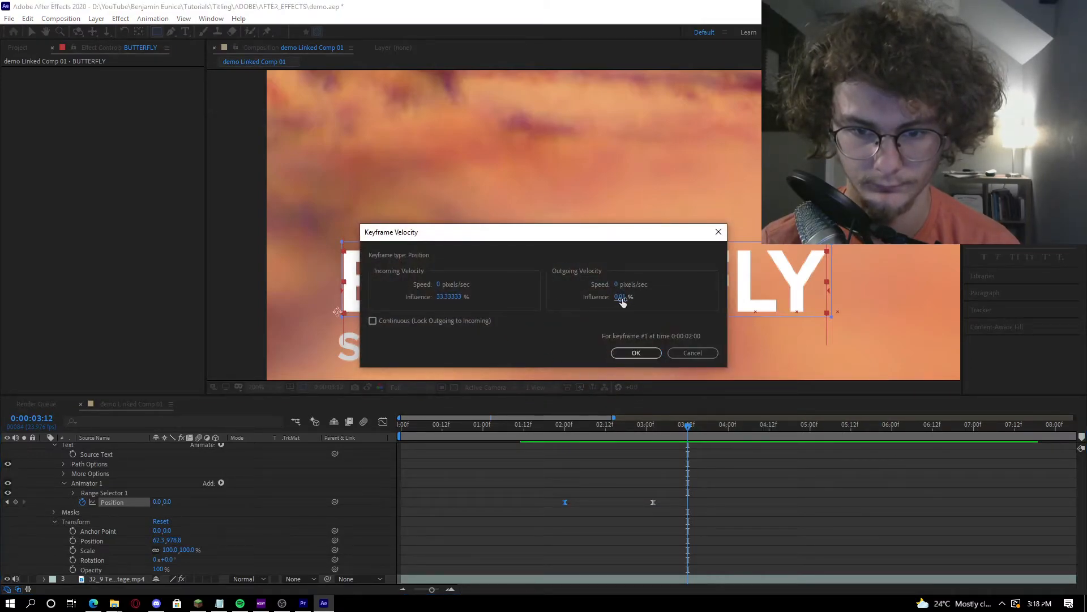
click(622, 297)
key(Return)
click(563, 436)
key(space)
key(space)
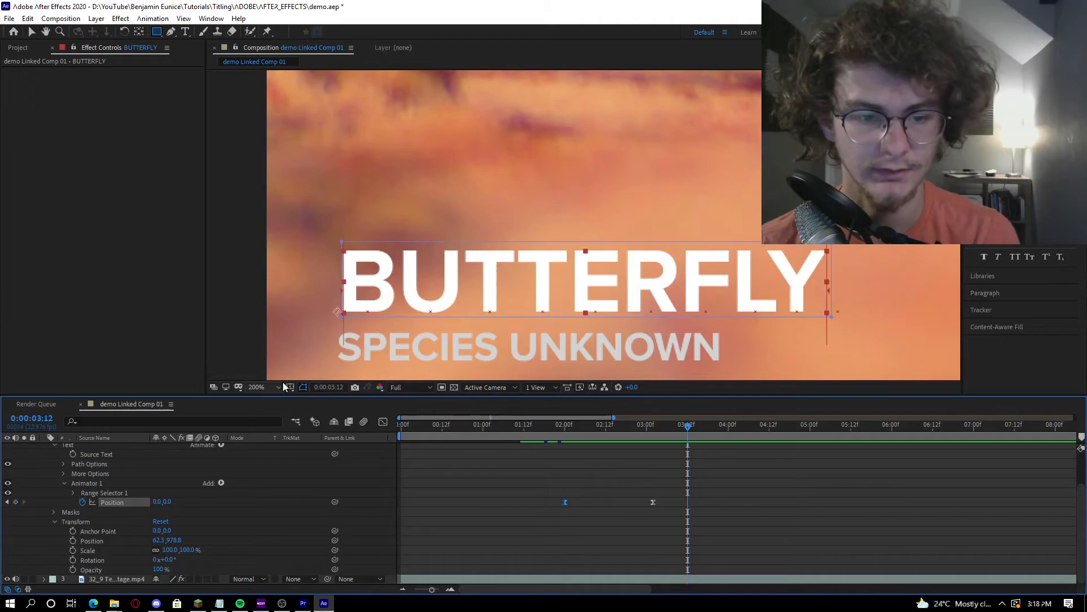
Fit the whole composition in the viewer and preview the title animation from 0:00:00:00
click(278, 388)
click(281, 213)
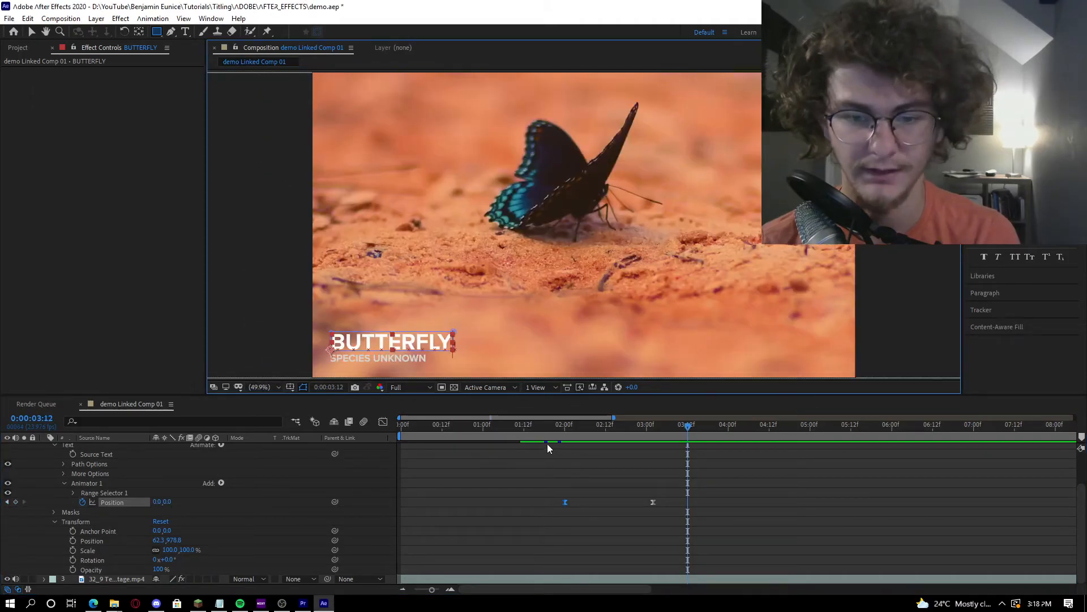
key(space)
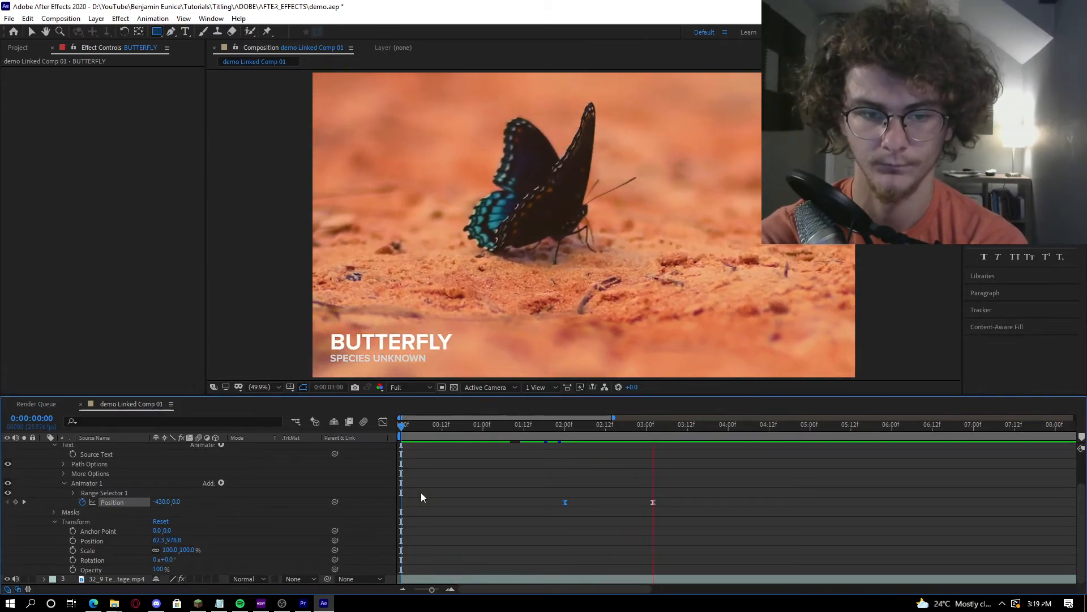
key(space)
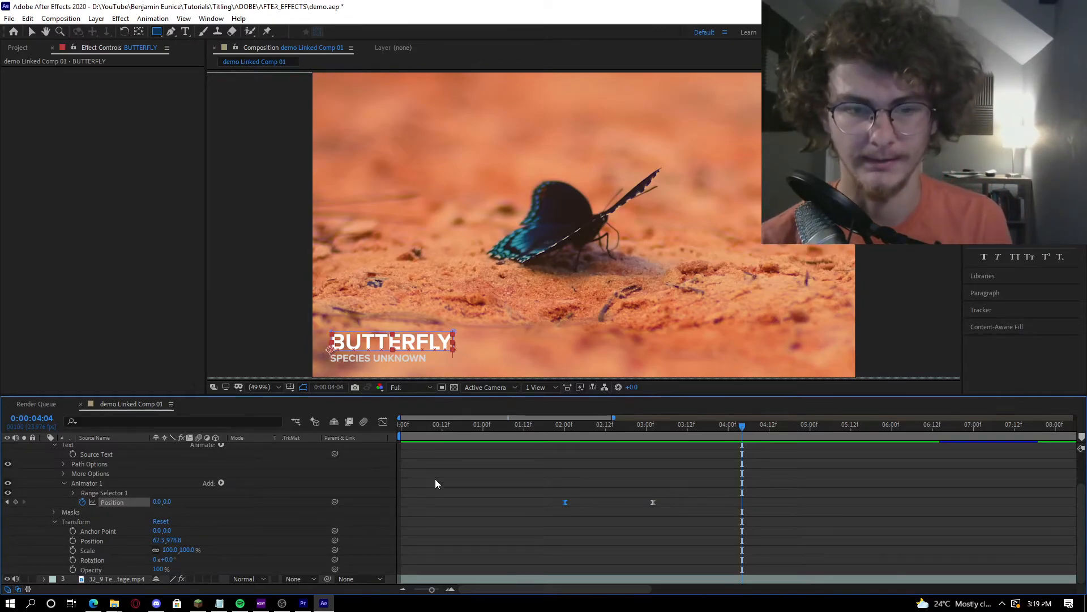
Replay the BUTTERFLY slide-in at full-frame view from 0:00:01:12
click(570, 440)
key(space)
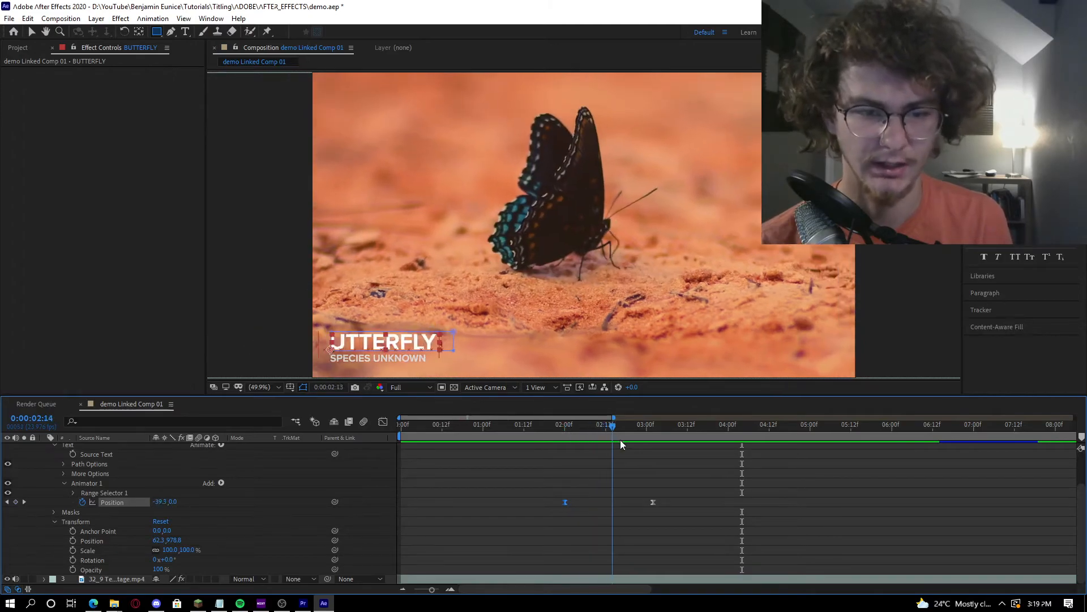
drag(579, 440, 524, 435)
key(space)
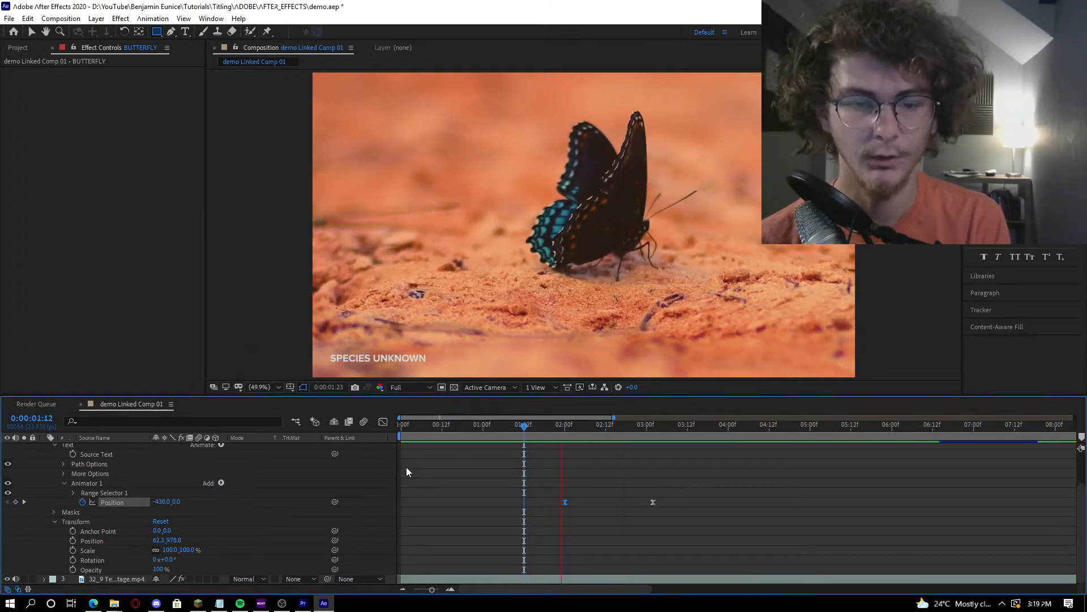
Replay the BUTTERFLY slide-in from 0:00:01:22 and return the playhead to about 0:00:01:21
key(space)
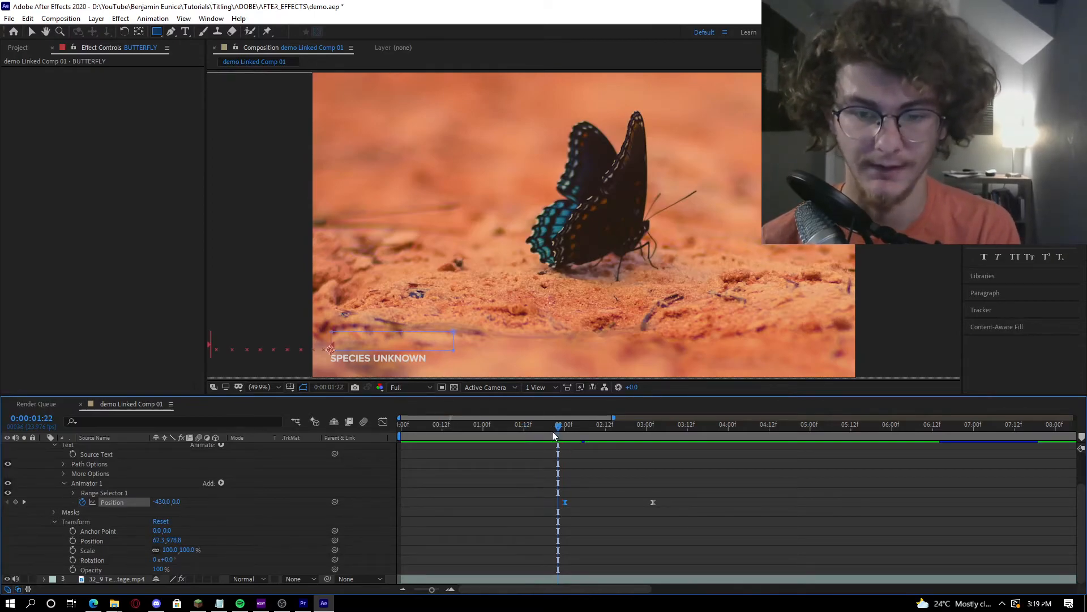
key(space)
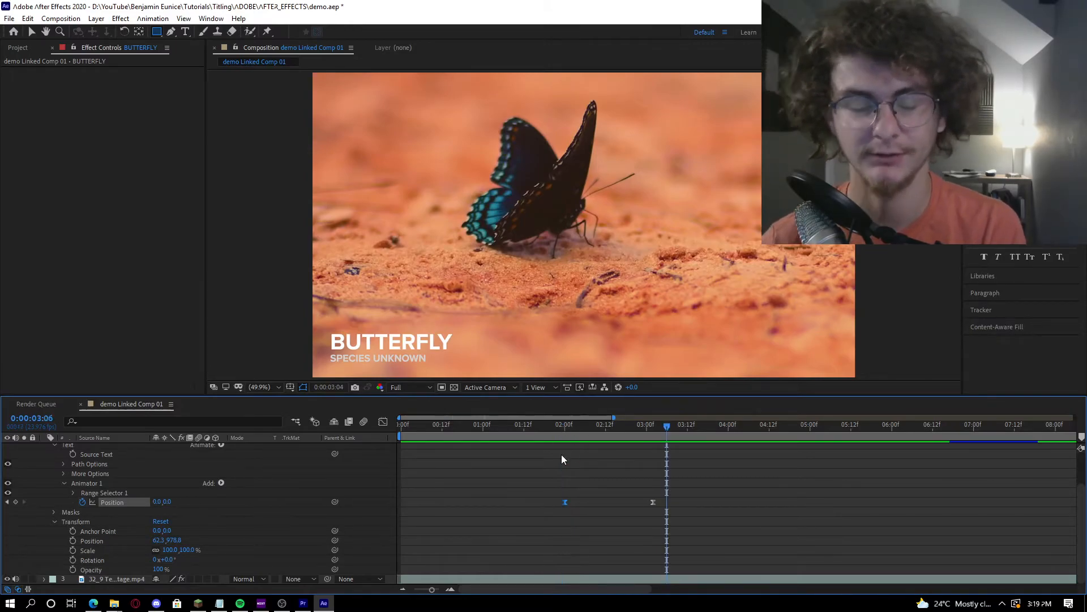
key(space)
click(556, 426)
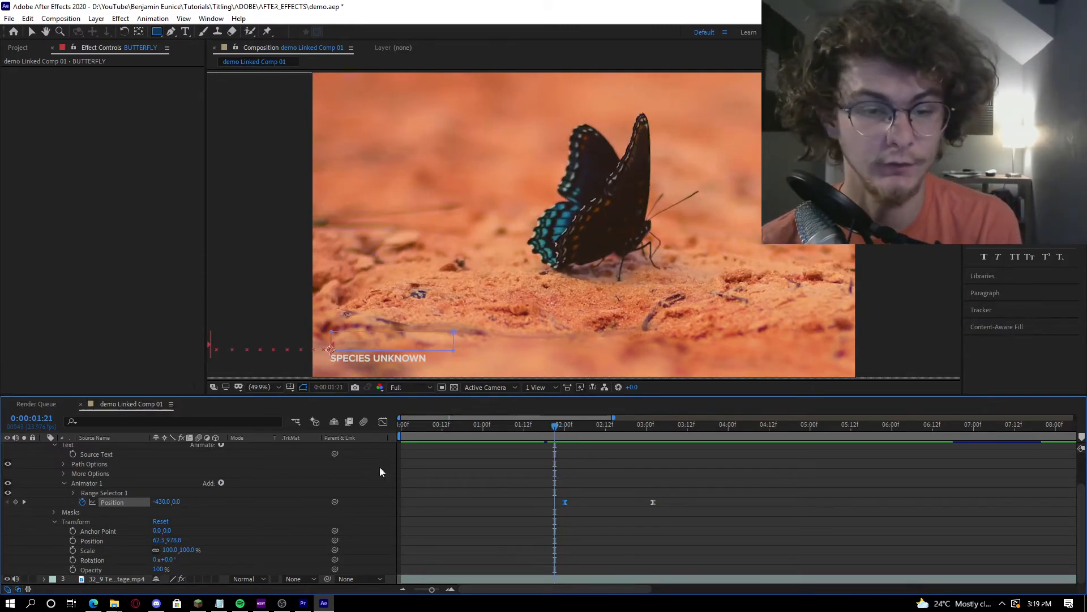
Move to 0:00:02:02 and enable motion blur for the composition and both text layers
scroll(99, 479, up, 2)
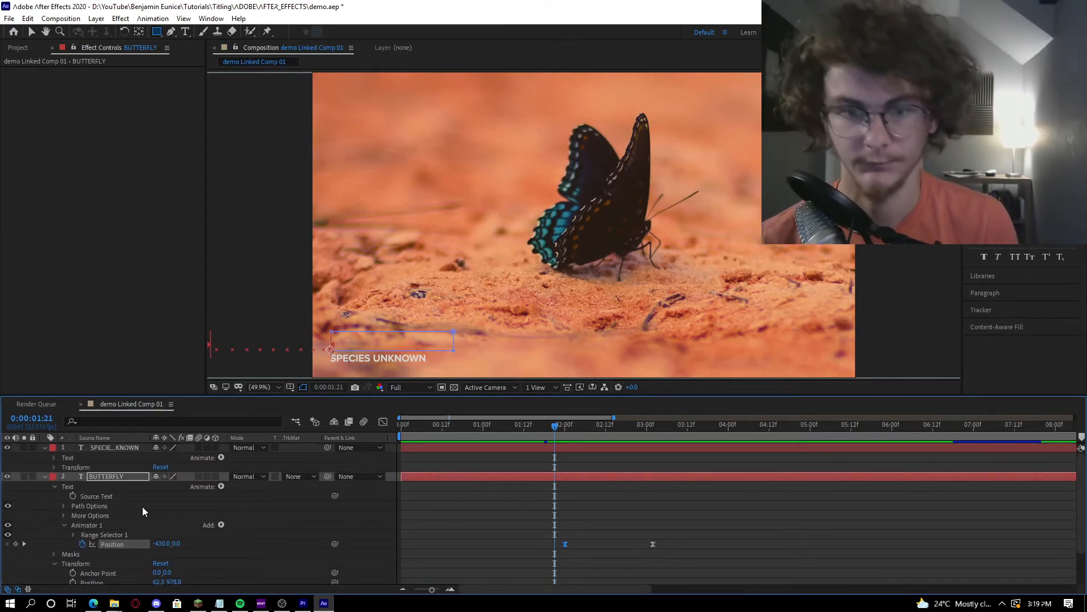
drag(552, 429, 571, 428)
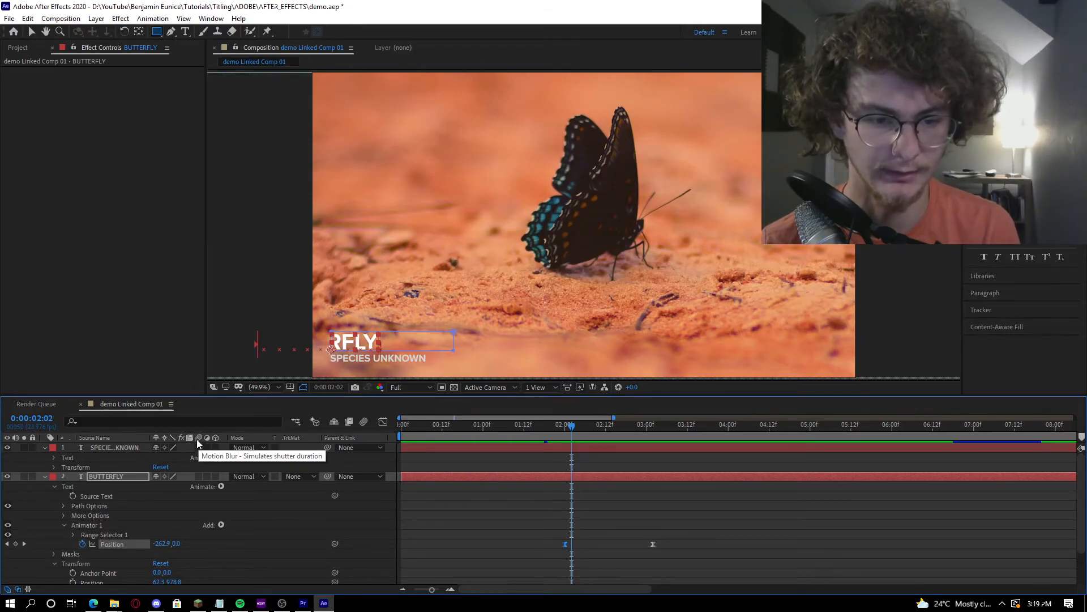
click(198, 477)
click(198, 476)
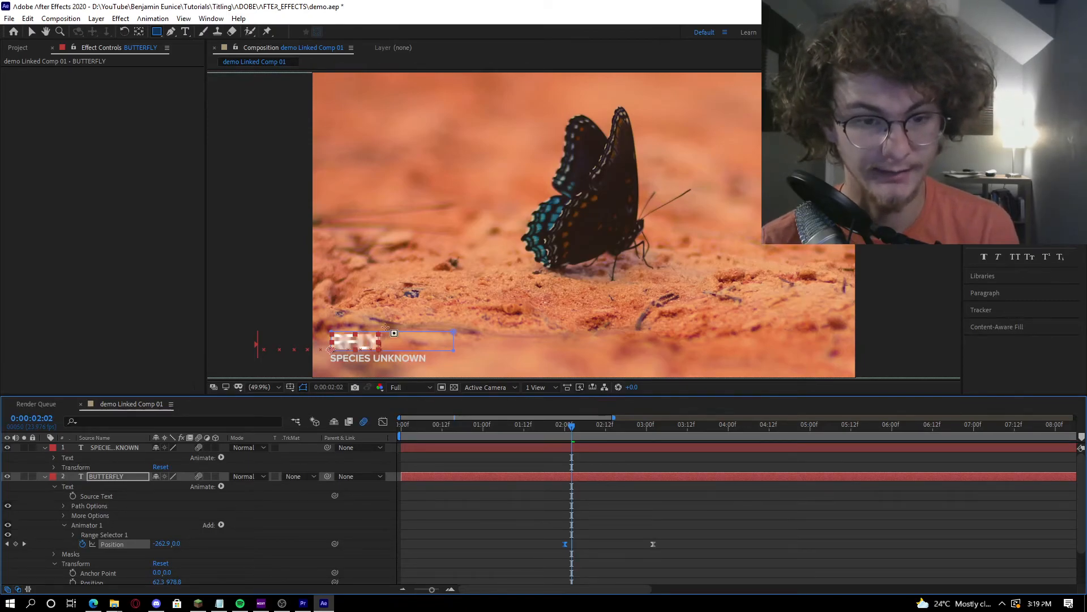
Preview the motion-blurred BUTTERFLY slide-in from 0:00:00:00 and again from 0:00:01:21
key(space)
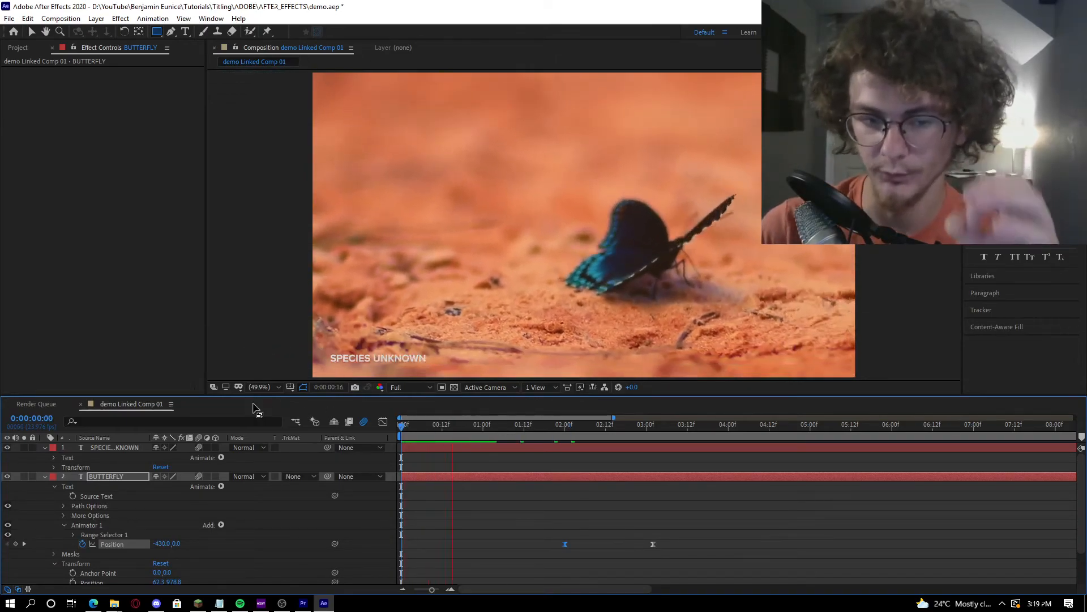
key(space)
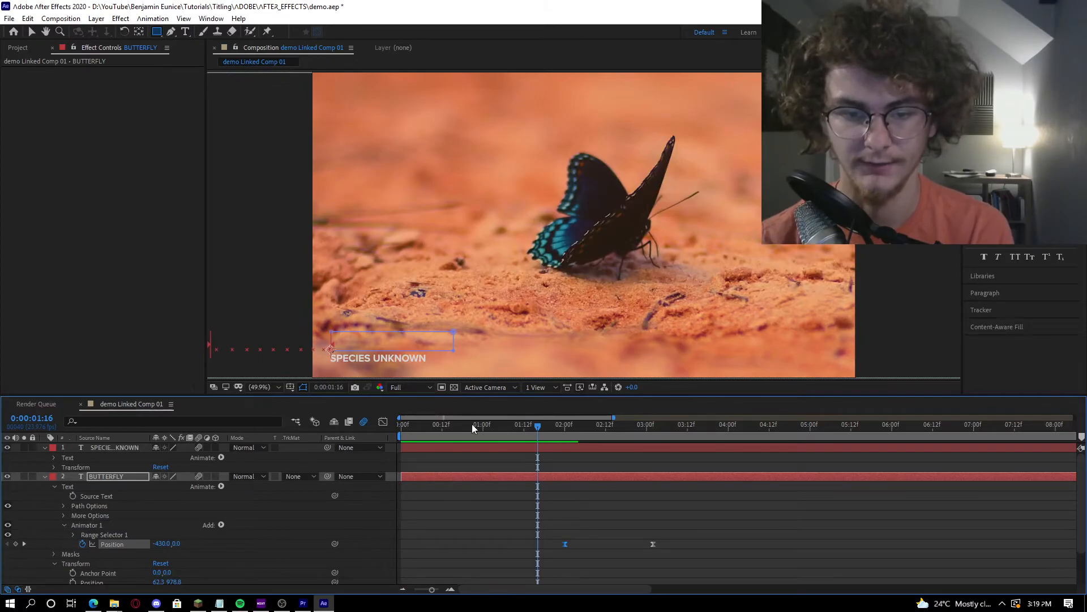
key(space)
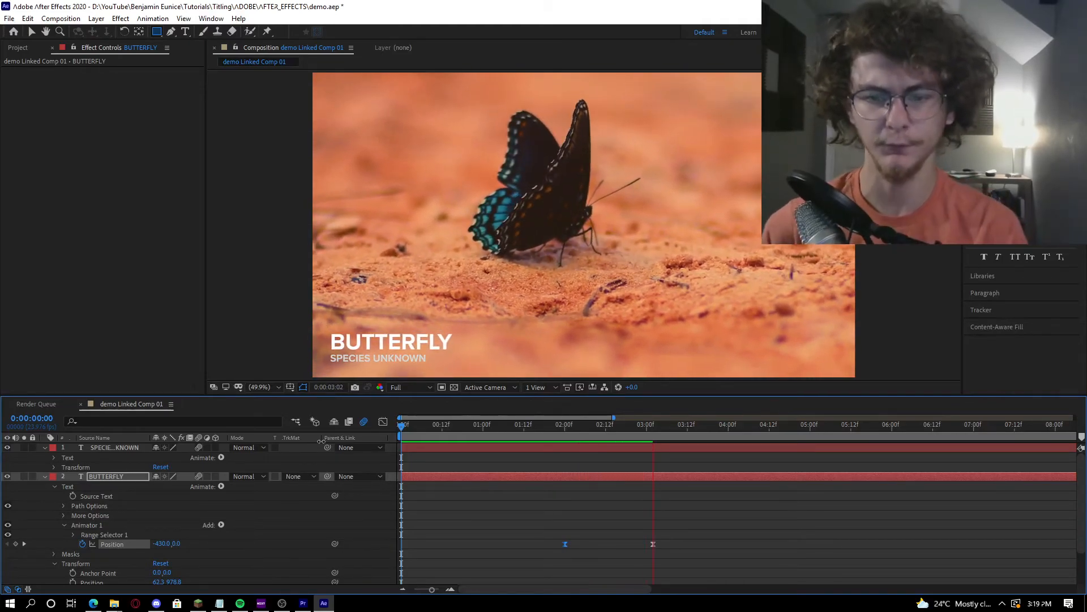
click(554, 426)
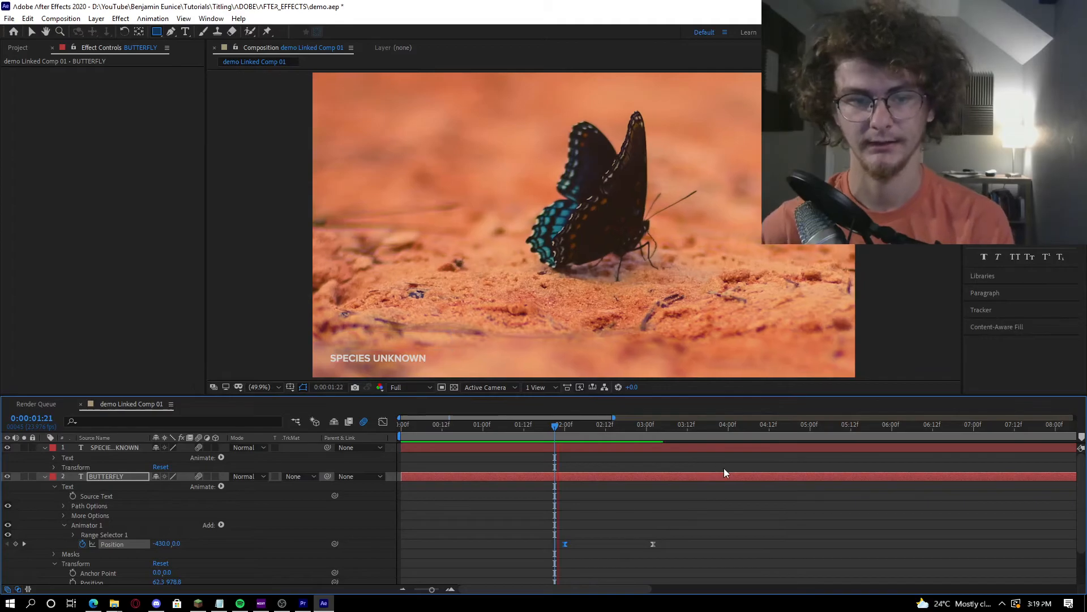
key(space)
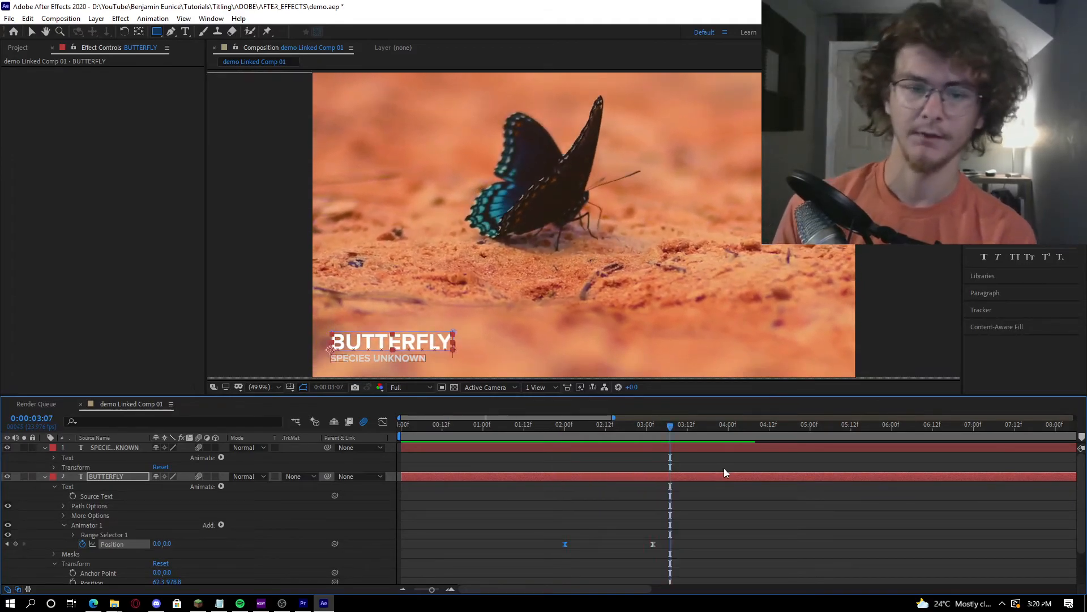
At 0:00:02:00, remove the BUTTERFLY animator's Position keyframes and set its Position to 0, 0
drag(550, 428, 567, 444)
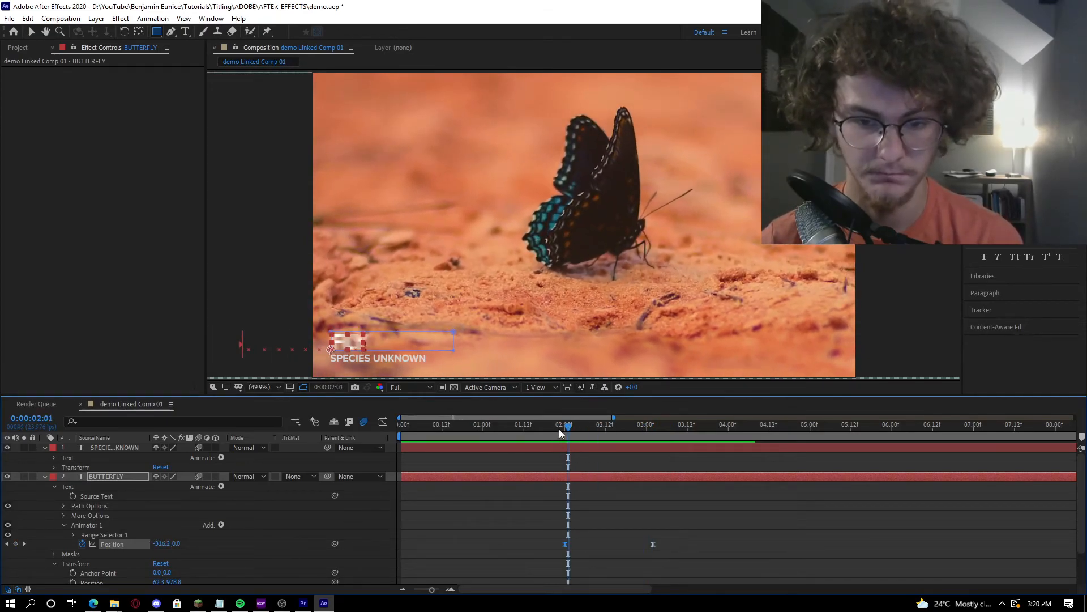
click(562, 425)
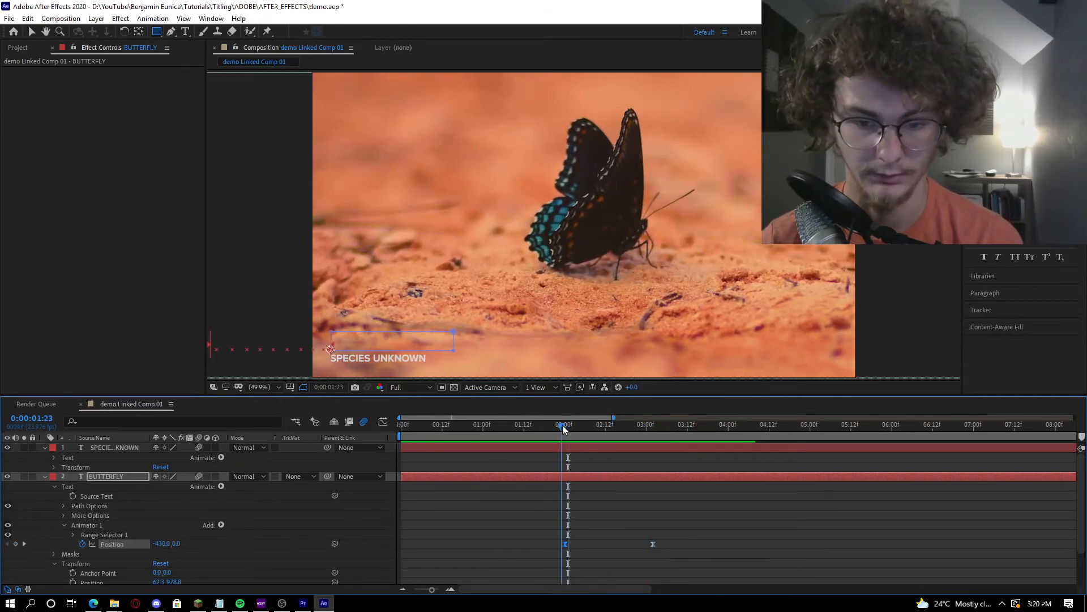
click(167, 545)
text(0)
key(Return)
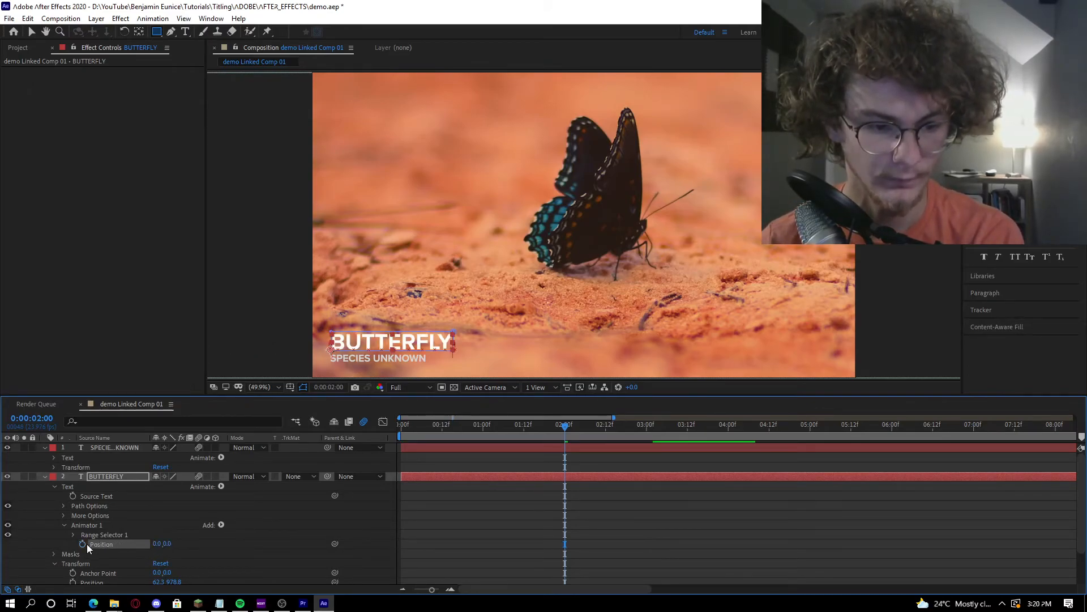
click(646, 427)
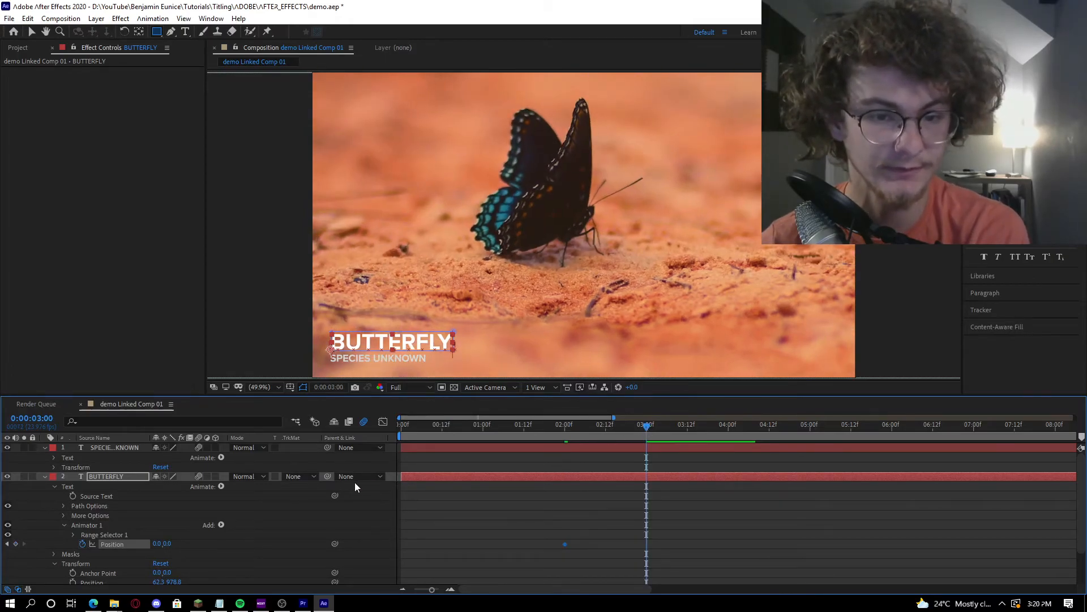
drag(166, 545, 200, 546)
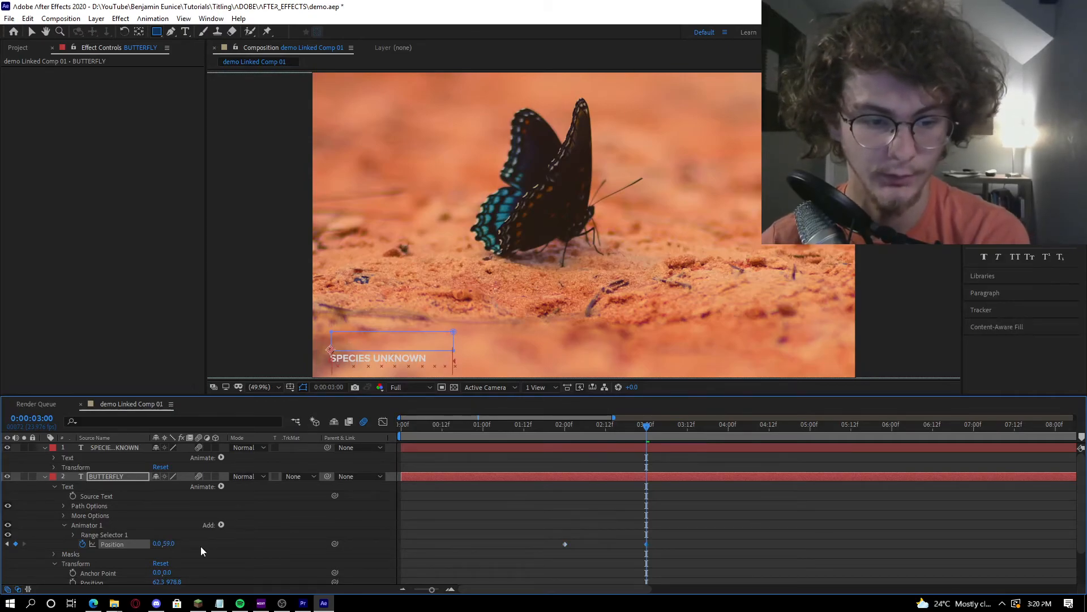
click(573, 429)
Keyframe BUTTERFLY's animator Position from 0, 60 at 0:00:02:00 to 0, 0 at 0:00:03:01
drag(572, 429, 565, 429)
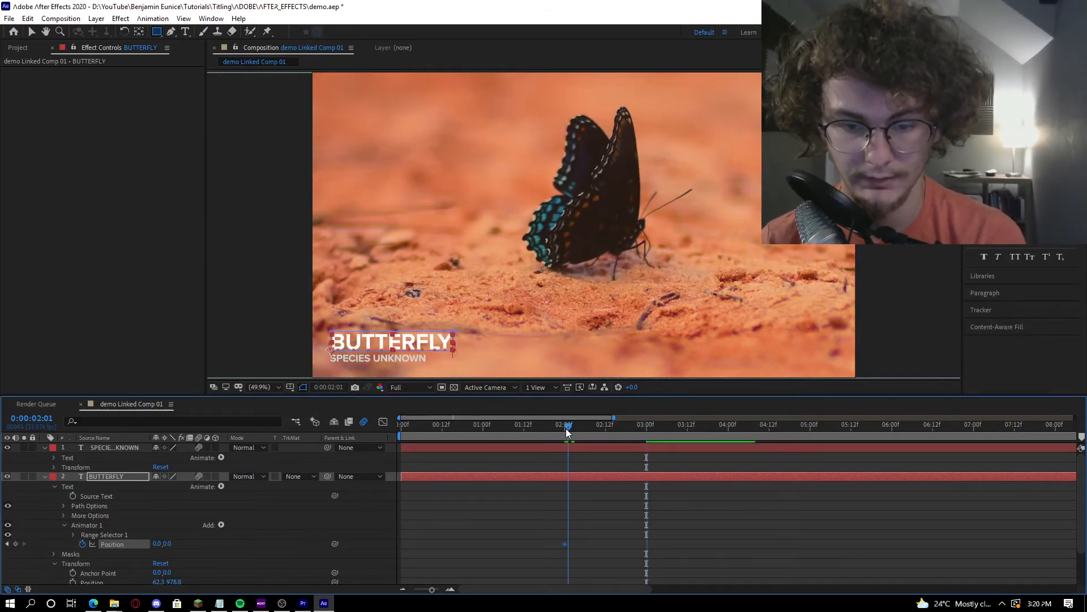
drag(167, 545, 190, 557)
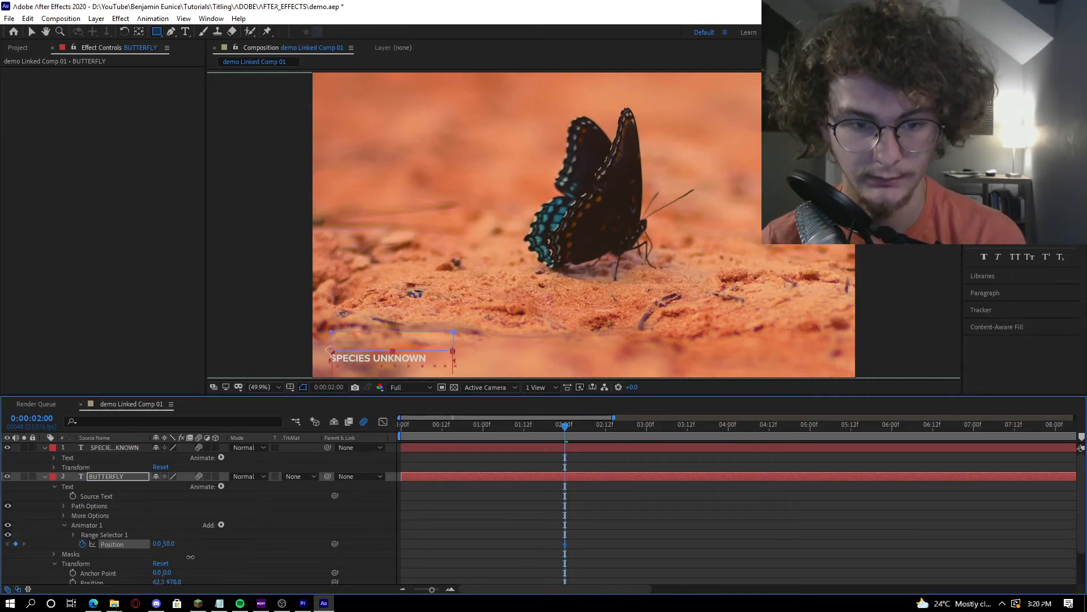
drag(586, 430, 651, 427)
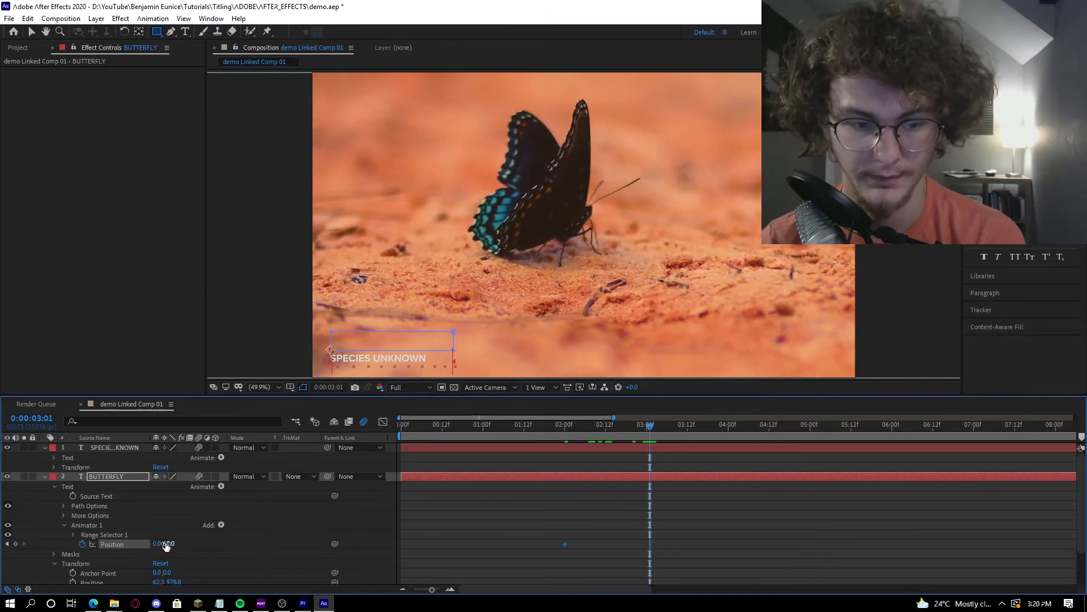
click(167, 545)
text(0)
key(Return)
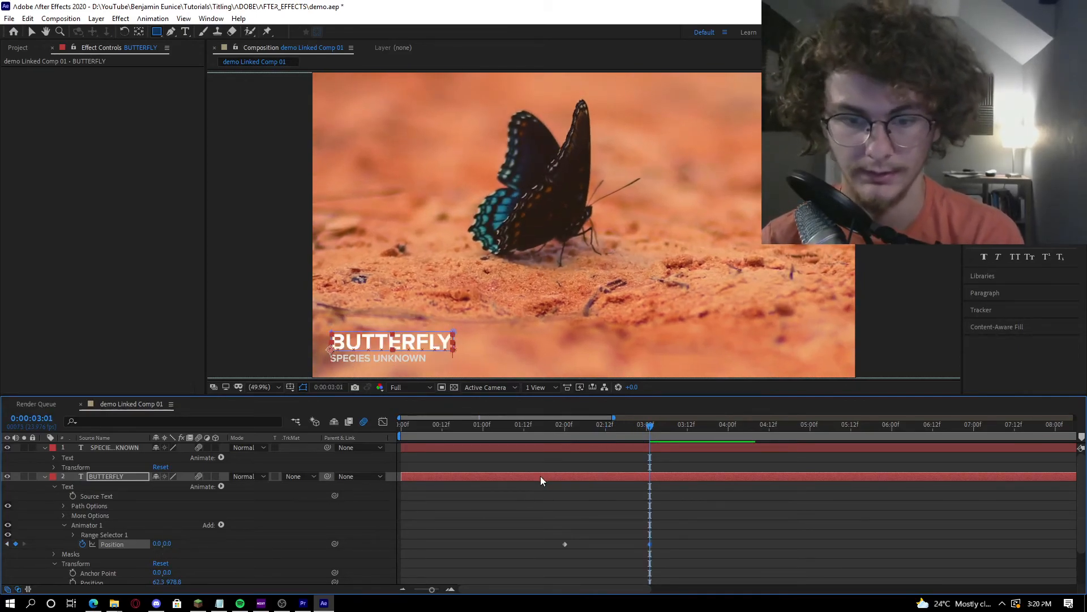
Apply Easy Ease In to the Position keyframe at 0:00:03:01 and extend its influence handle backward in the speed graph for a fast start
right_click(651, 543)
mouse_move(708, 536)
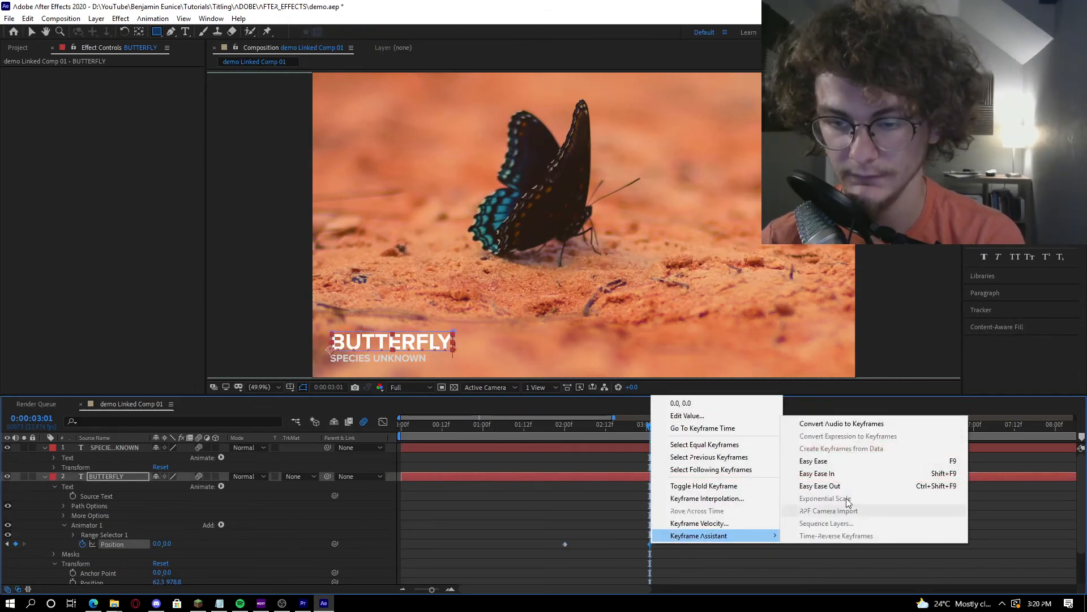
click(849, 473)
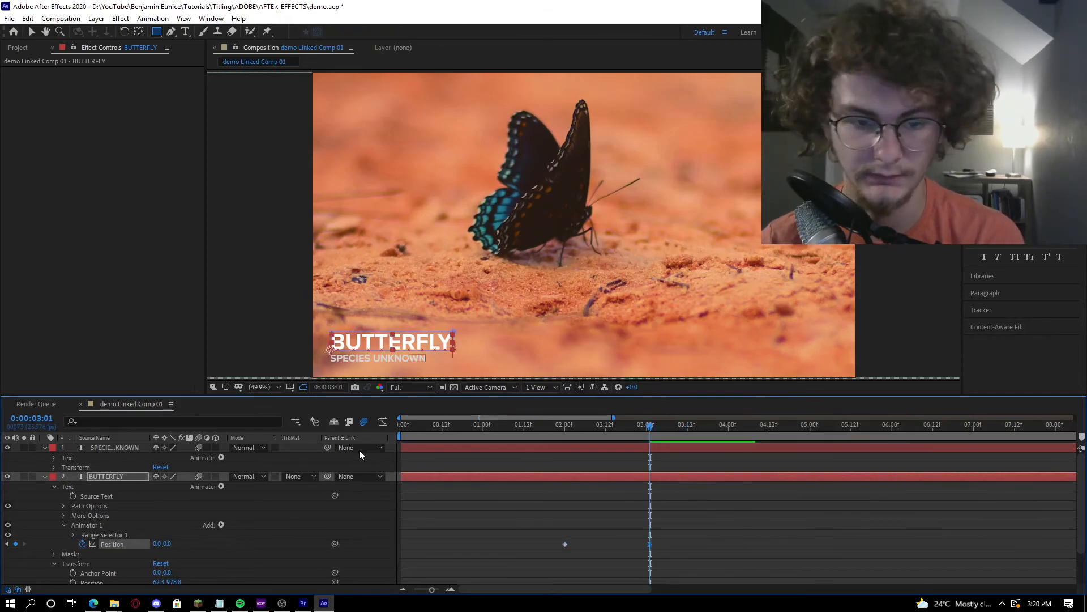
click(383, 422)
mouse_move(568, 505)
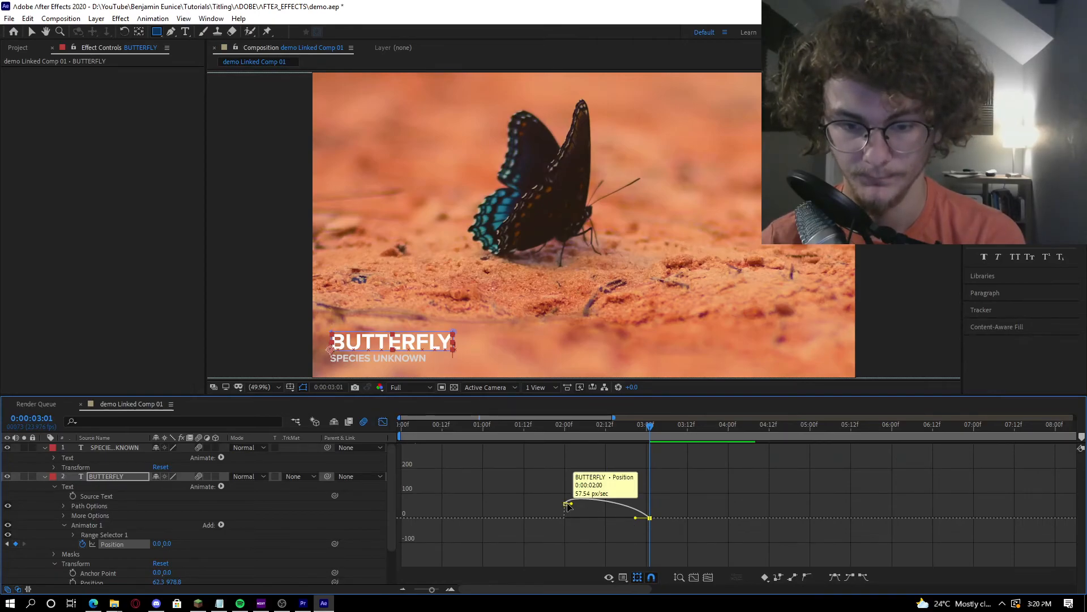
drag(571, 504, 558, 508)
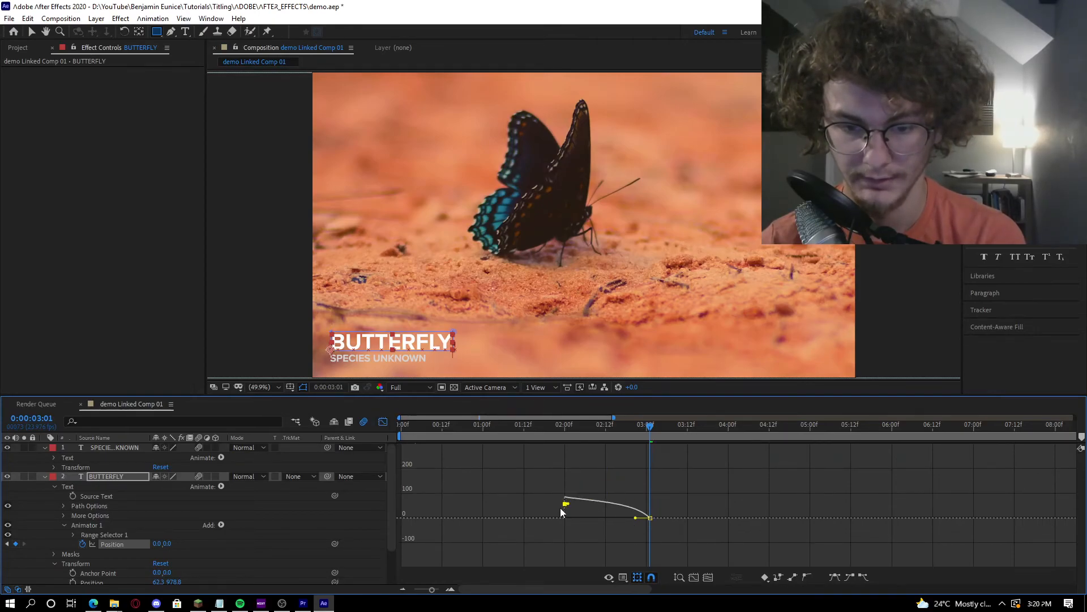
drag(637, 519, 529, 525)
Preview the BUTTERFLY rise animation from 0:00:00:15
click(451, 424)
key(space)
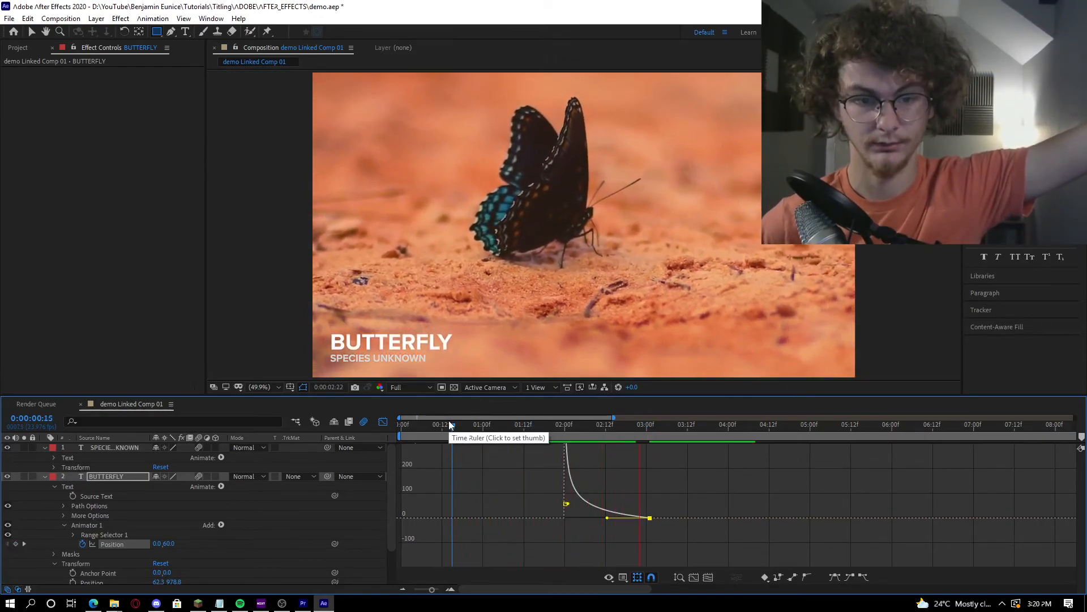
key(space)
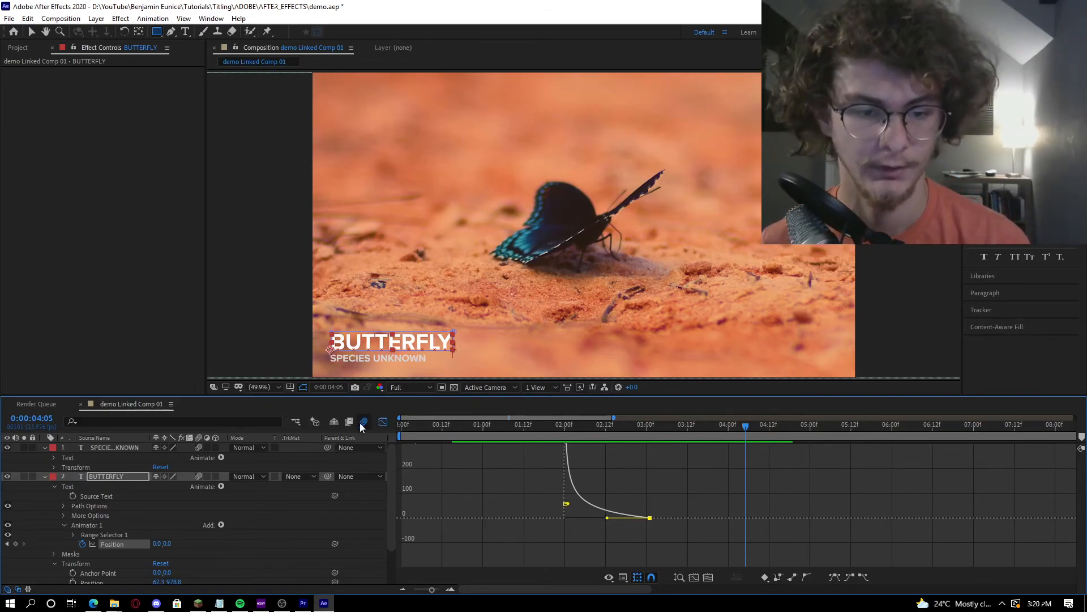
Collapse the BUTTERFLY and SPECIES UNKNOWN layers and close the graph editor
click(45, 476)
click(45, 447)
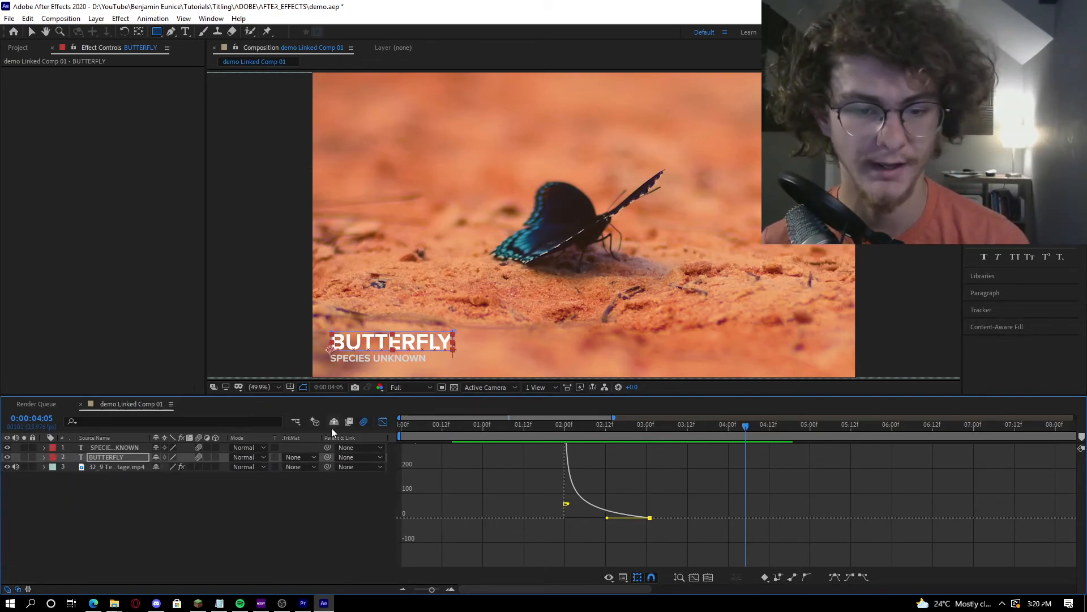
click(383, 423)
Preview the title from 0:00:00:00, then scrub through the rise to 0:00:02:20
key(Home)
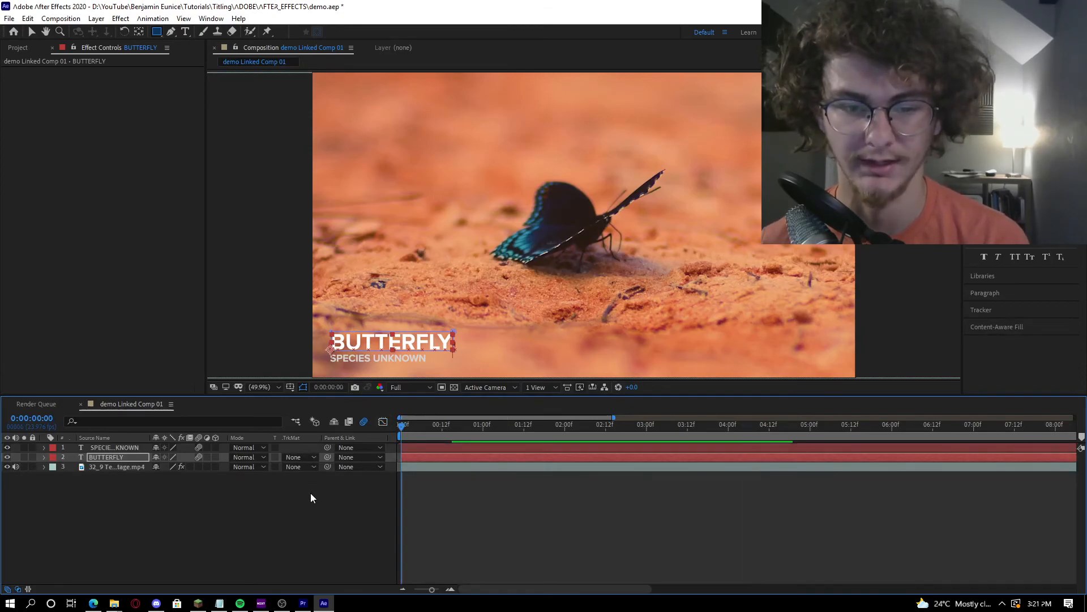
key(space)
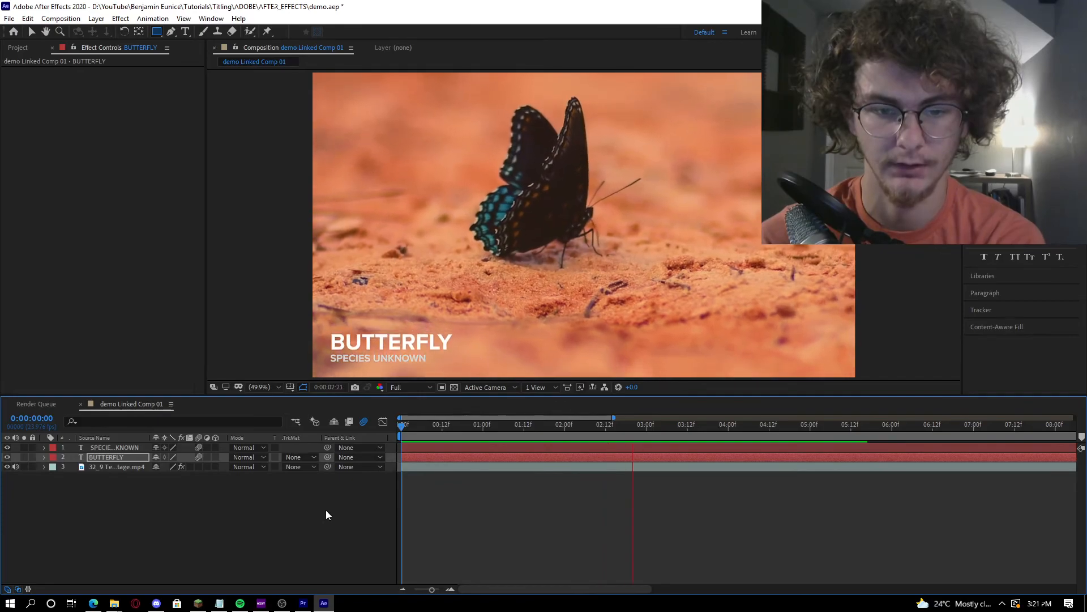
key(space)
drag(561, 428, 633, 434)
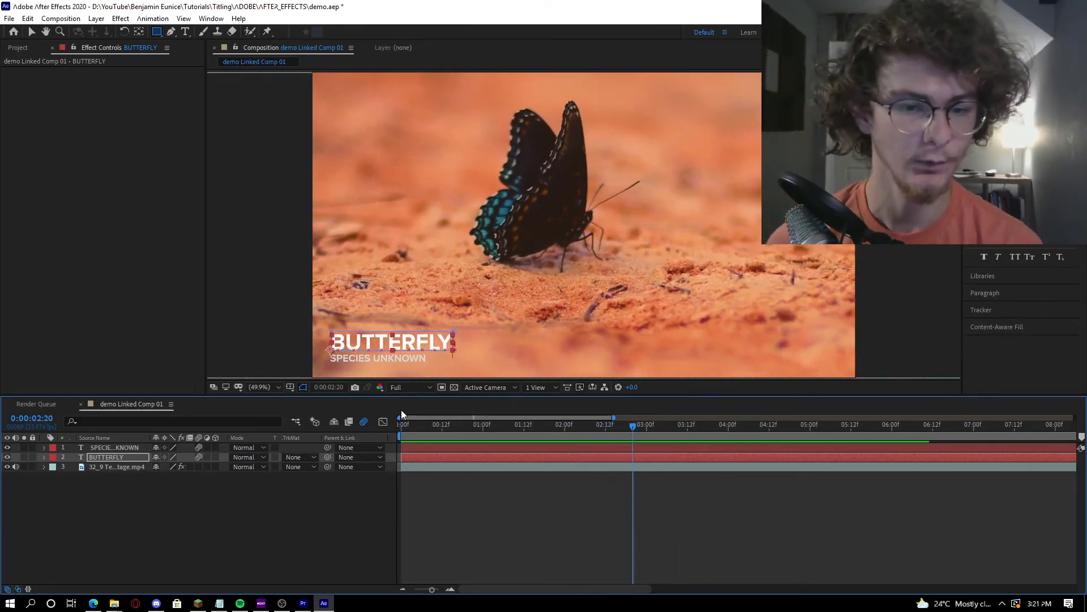
Select the SPECIES UNKNOWN layer and expand its properties, checking the graph editor briefly
click(110, 447)
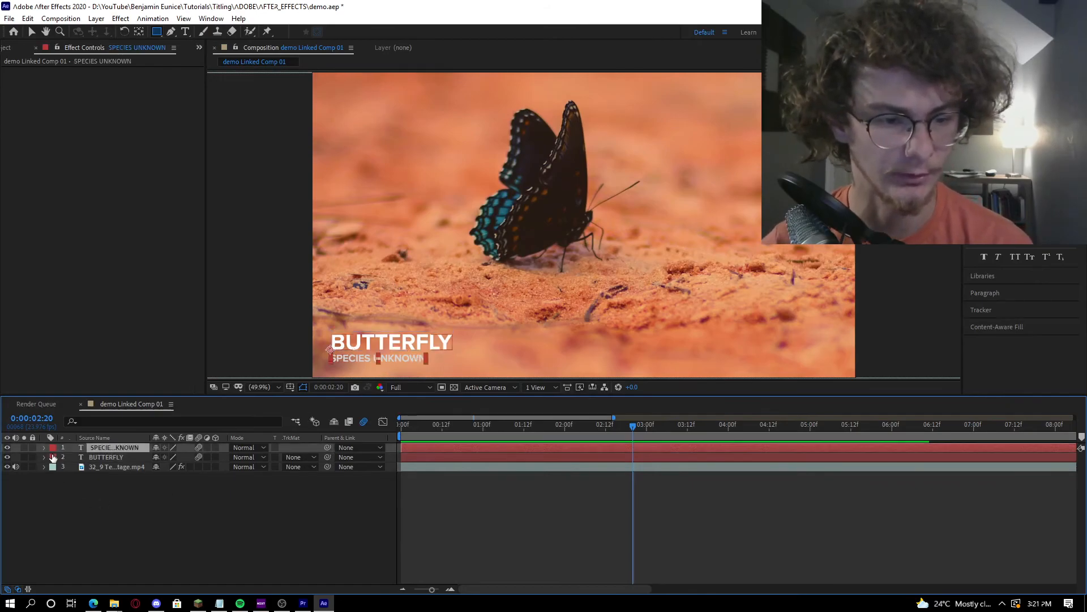
click(44, 448)
click(383, 421)
click(383, 421)
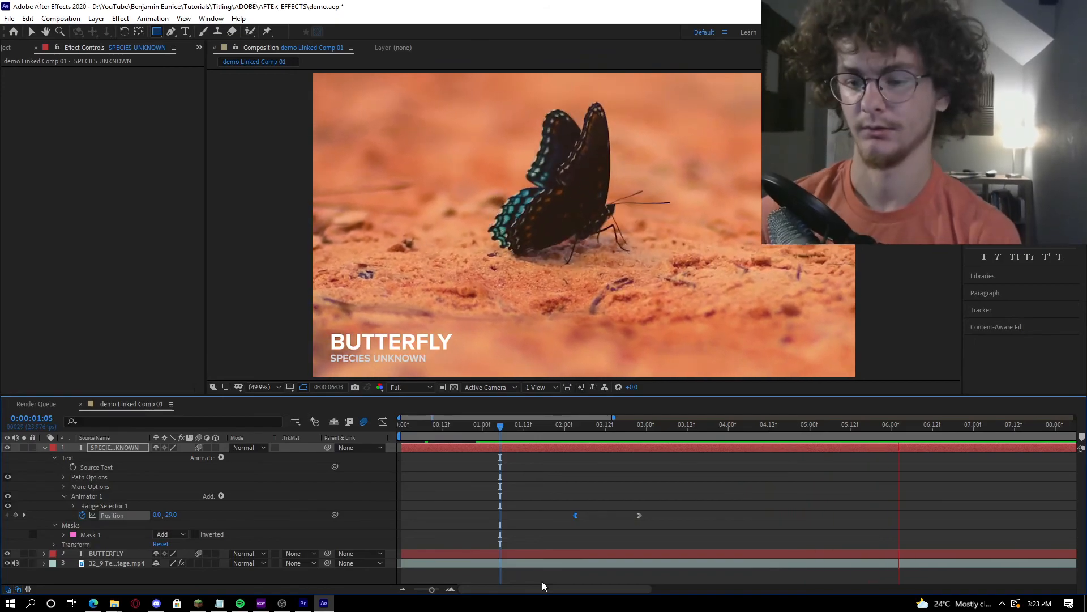
Stop the preview and scrub through the two-line title animation to 0:00:03:13
key(space)
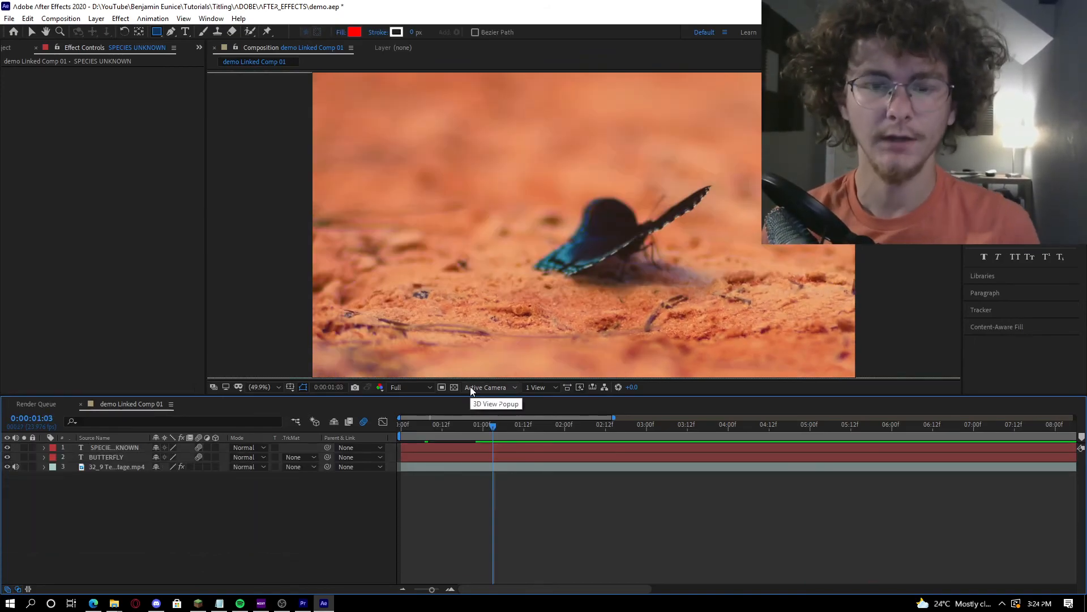
drag(545, 424, 697, 439)
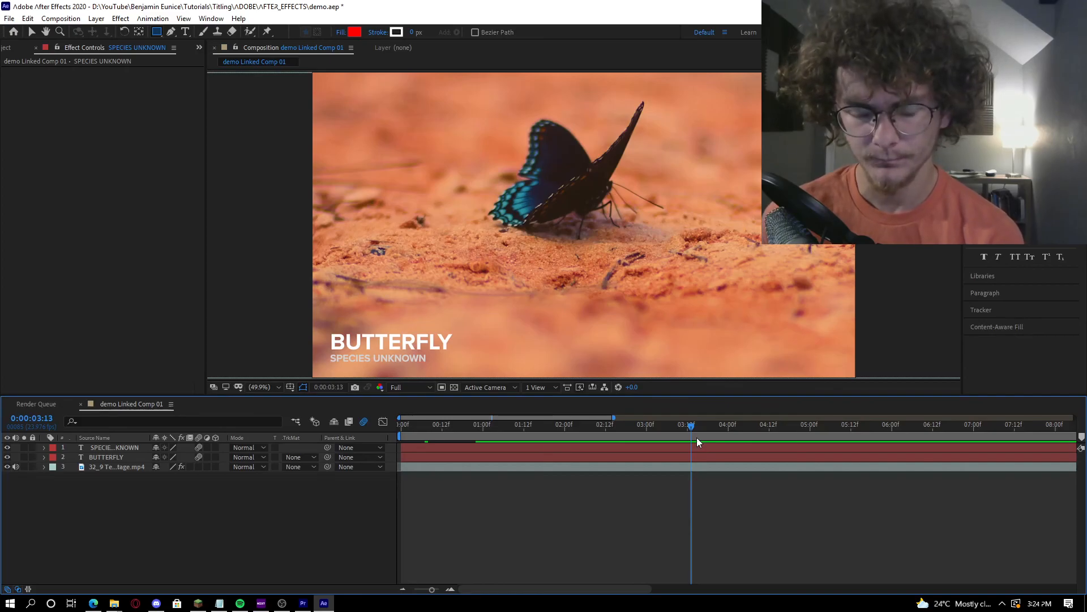
Switch to Premiere Pro and move the Sequence 01 playhead to 00:00:00:00
click(303, 603)
click(531, 400)
drag(530, 399, 480, 404)
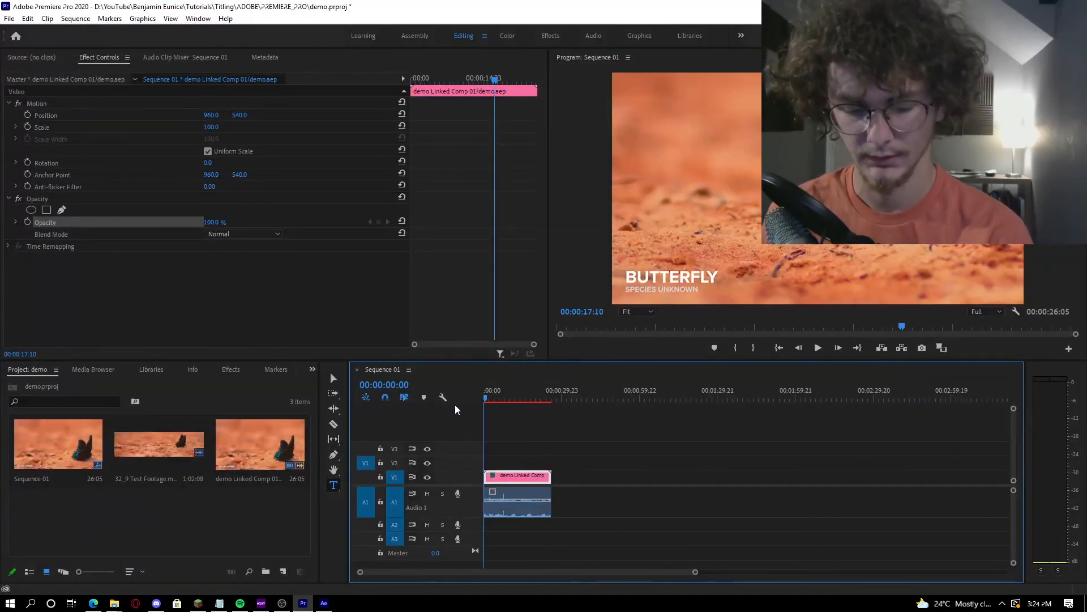
Render effects In to Out for Sequence 01 and review the rendered title in playback
click(75, 19)
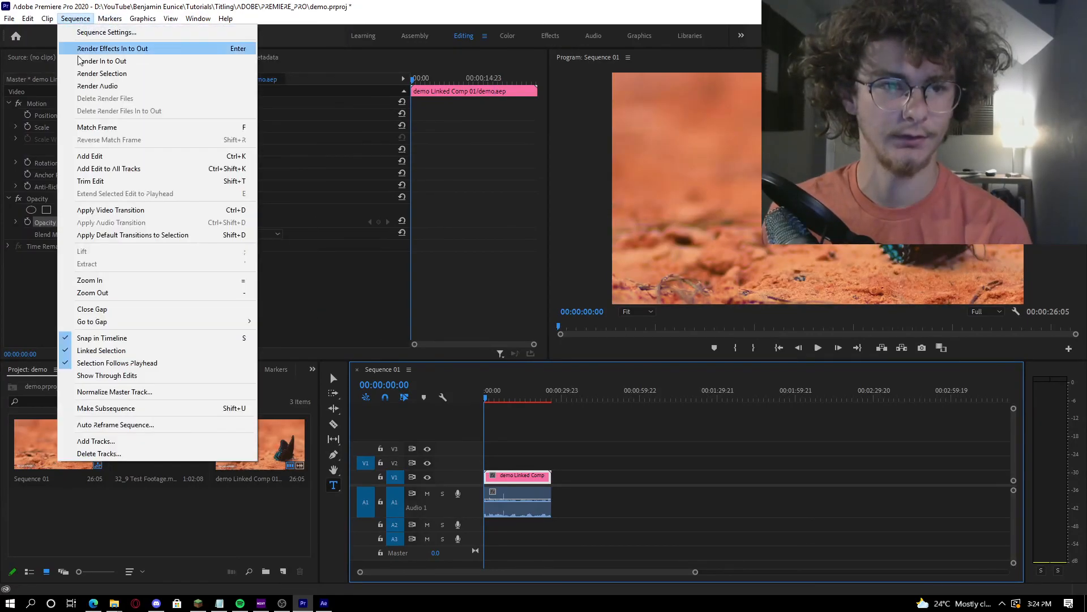
click(102, 44)
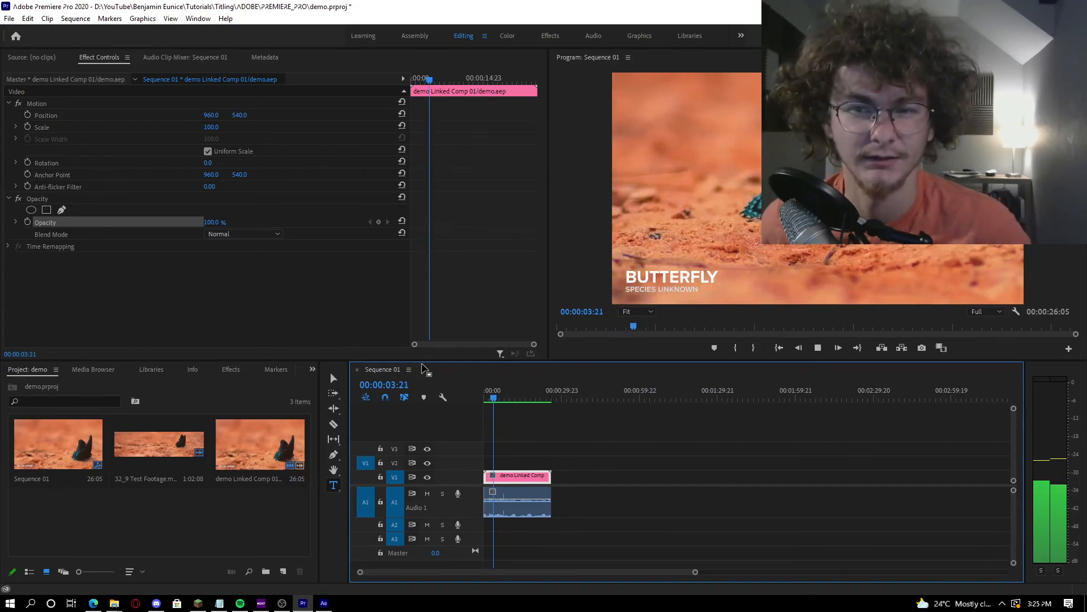
key(space)
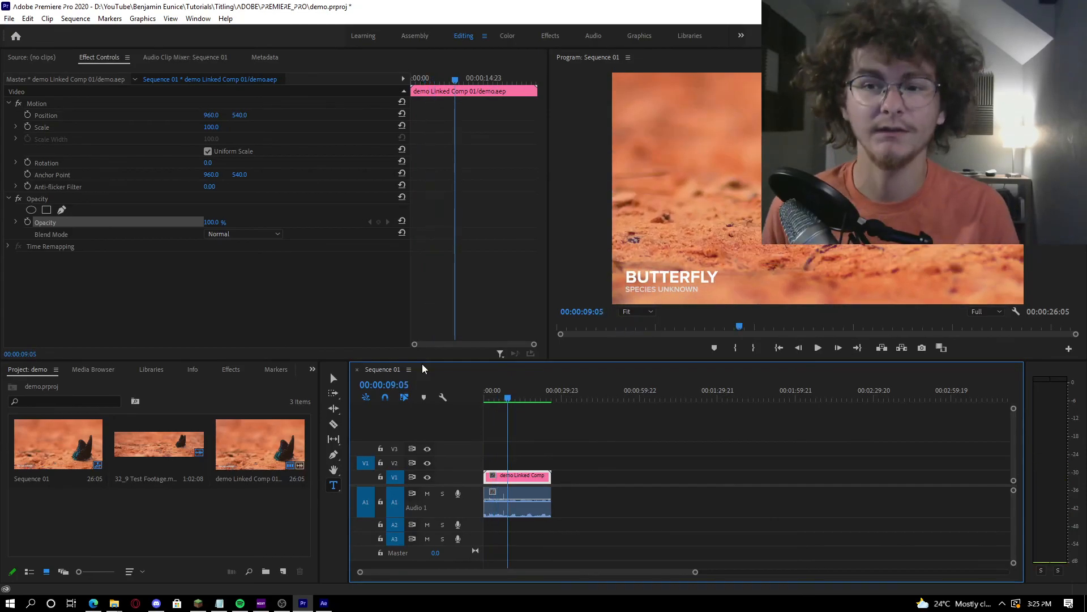